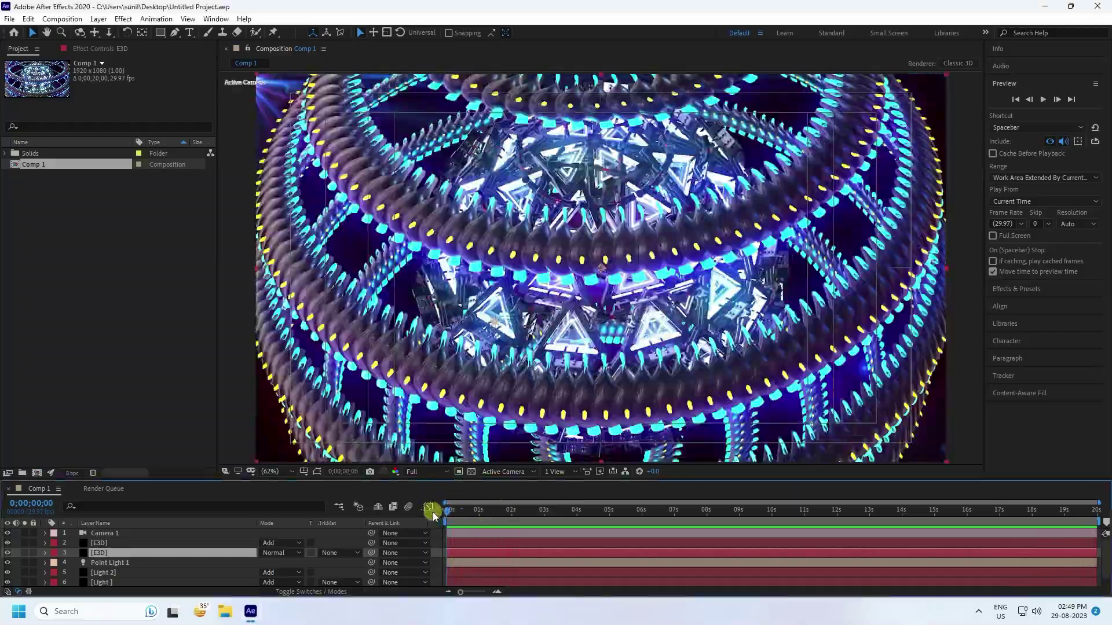
Step: Start a new project and create a 20-second composition named Comp 1 with the HDTV 1080 29.97 preset
key(space)
click(9, 19)
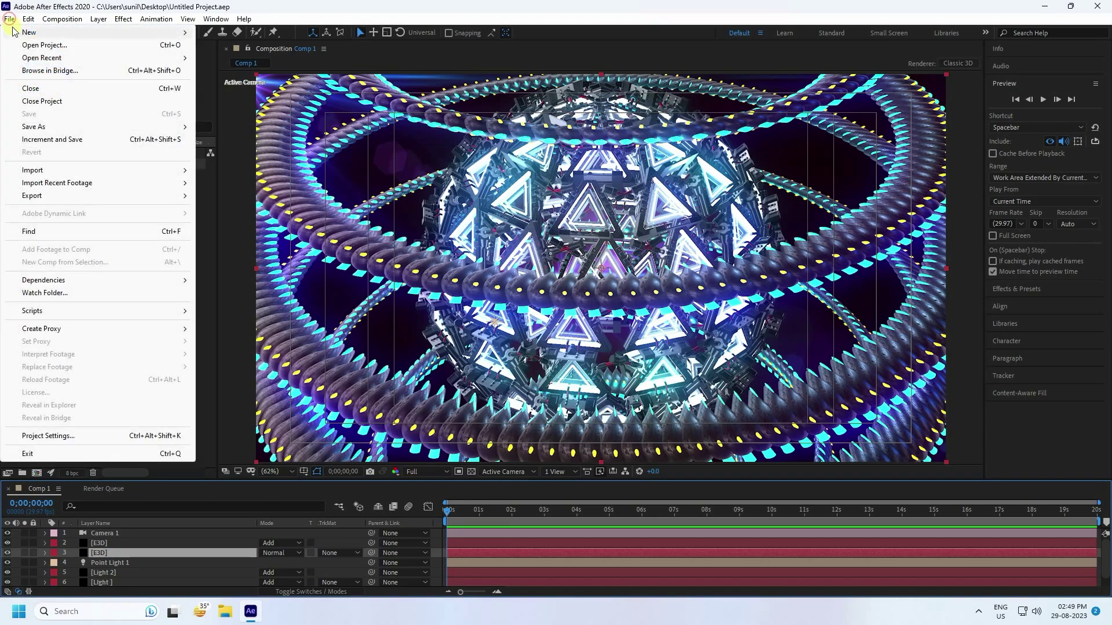
mouse_move(23, 30)
click(240, 33)
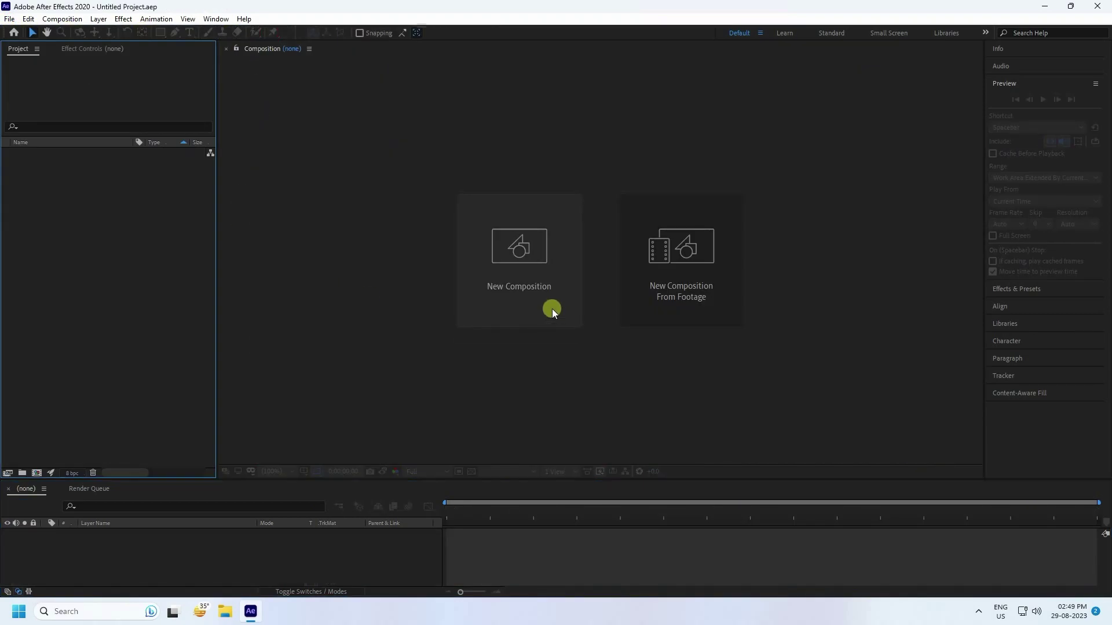
click(526, 316)
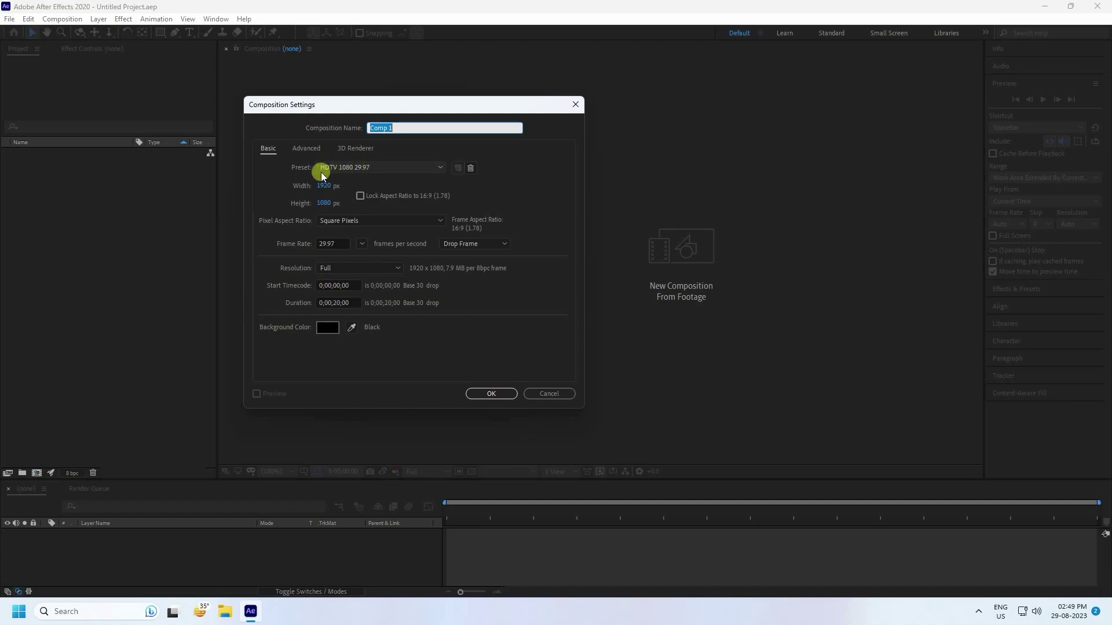
click(483, 395)
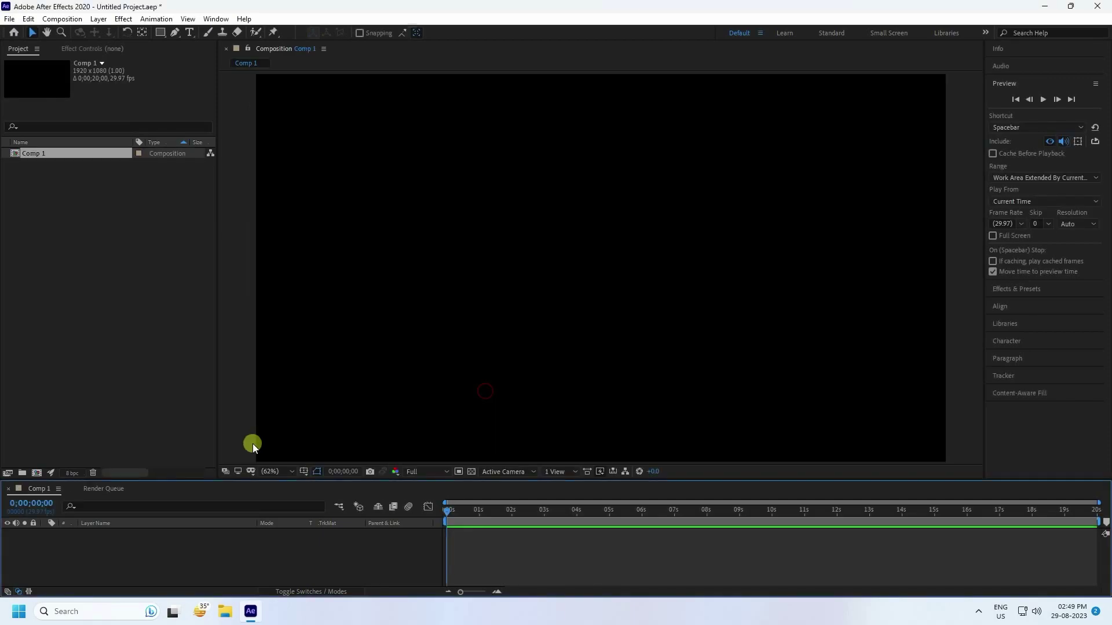
Step: Add a black comp-size solid named E3D, apply the Video Copilot Element effect to it and open its Scene Setup
right_click(182, 550)
click(215, 419)
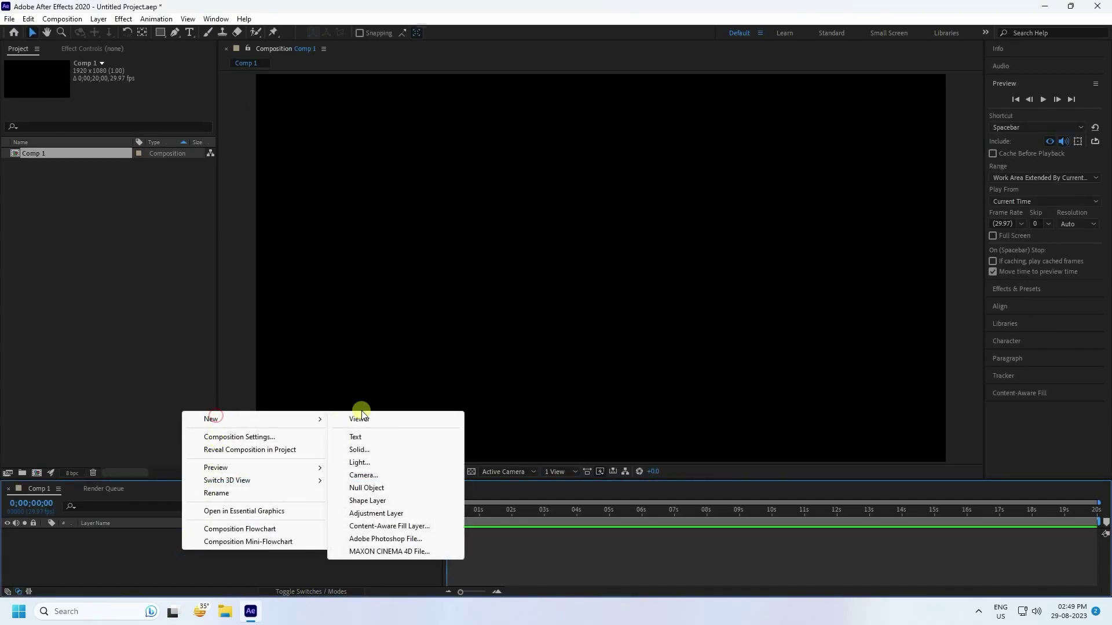
click(359, 450)
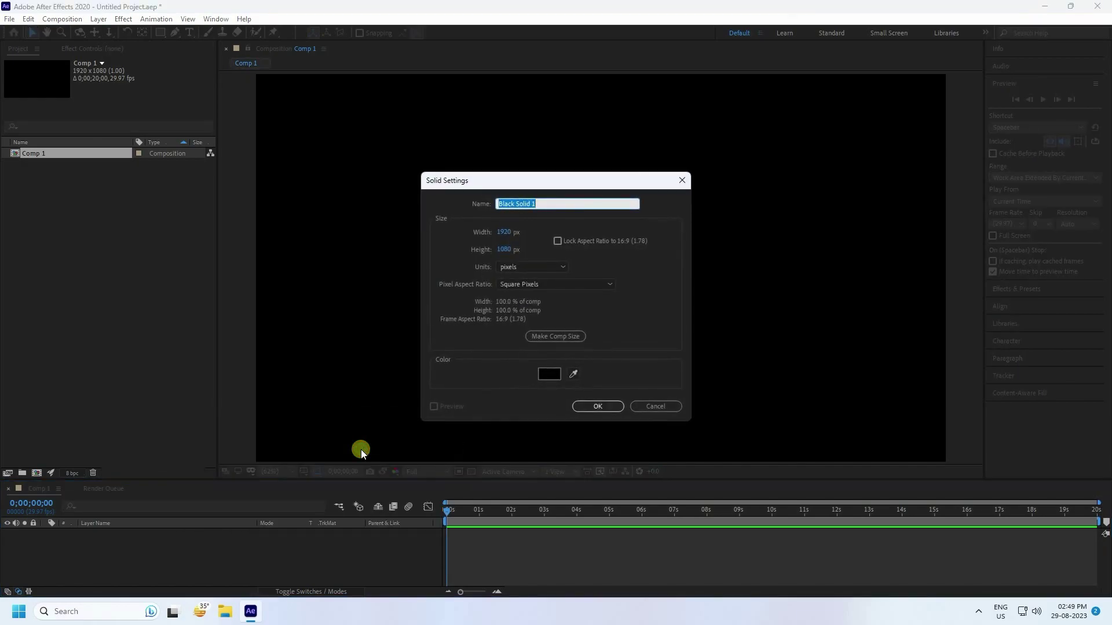
click(596, 407)
click(122, 20)
mouse_move(159, 381)
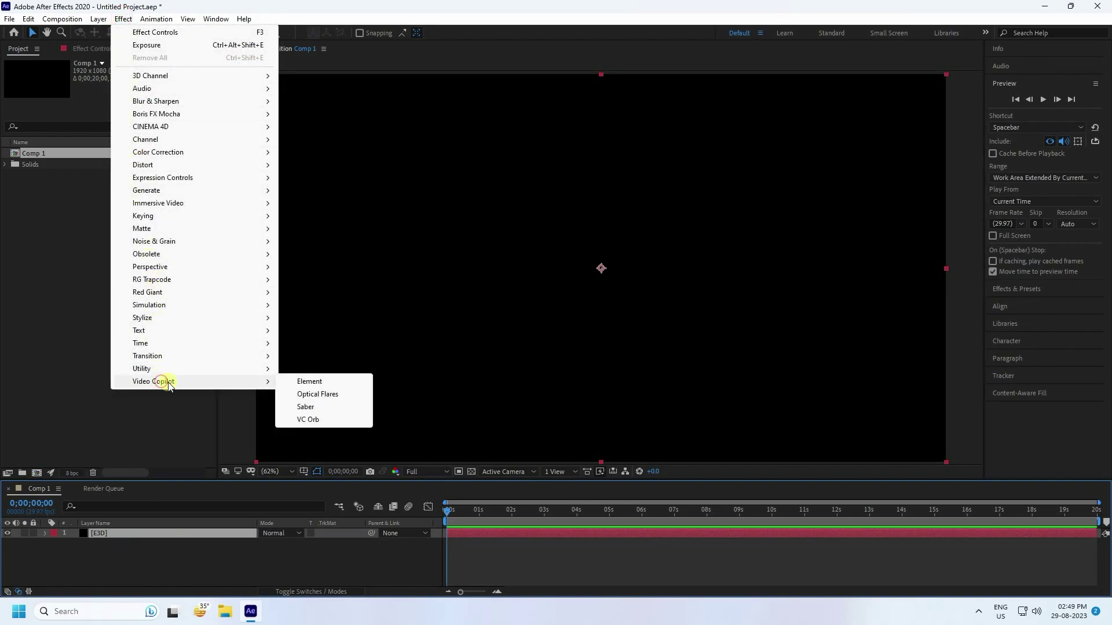
click(307, 384)
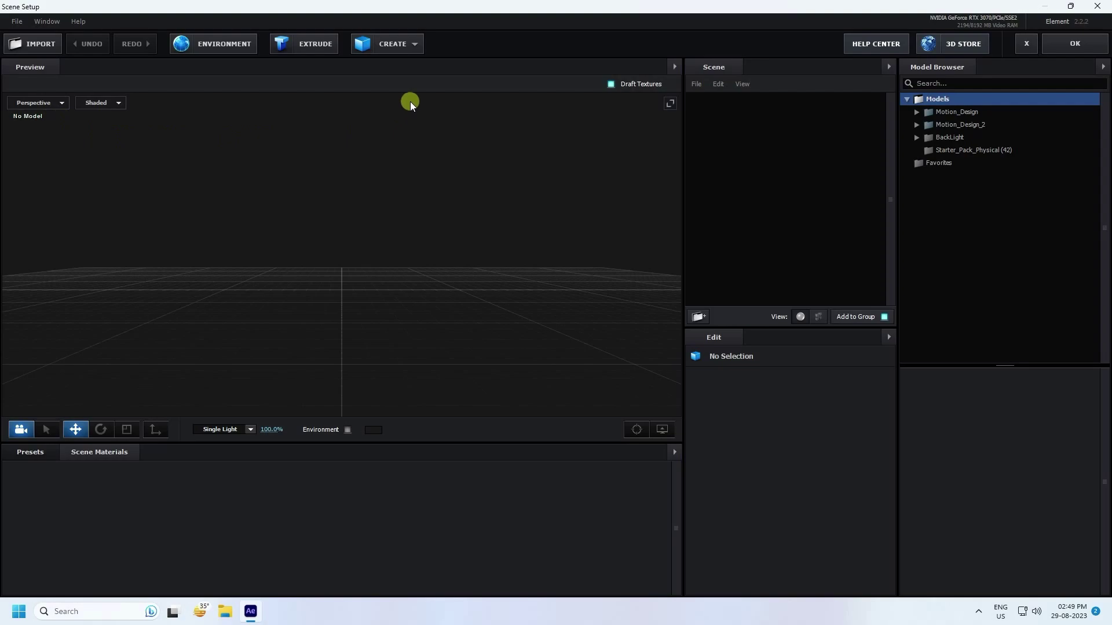
Step: Create a sphere model and set its uniform scale to 50%
click(408, 44)
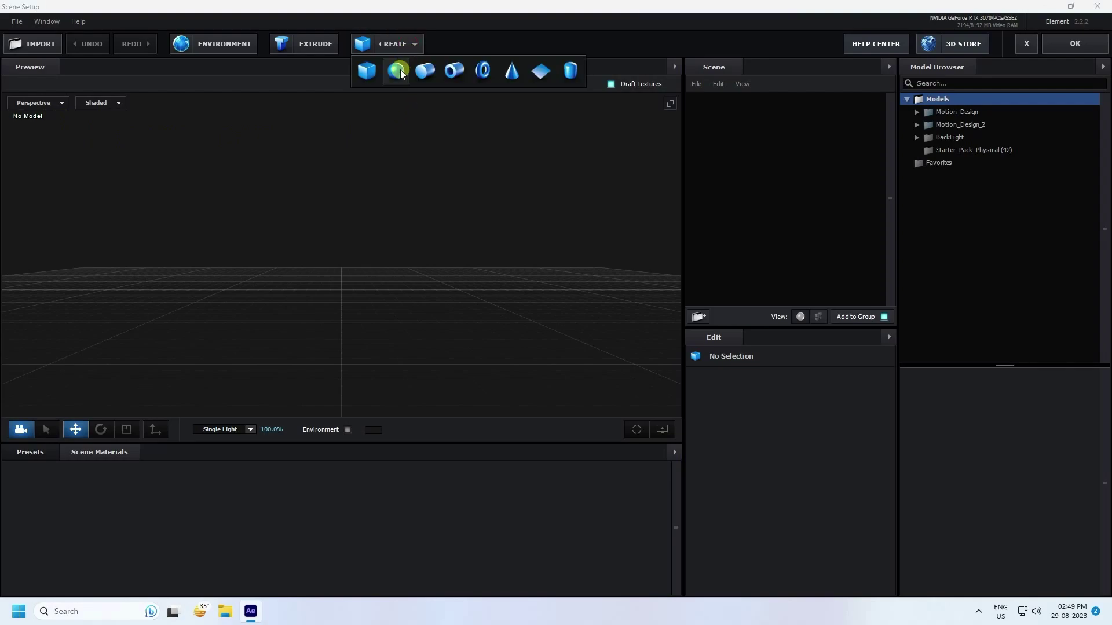
click(401, 70)
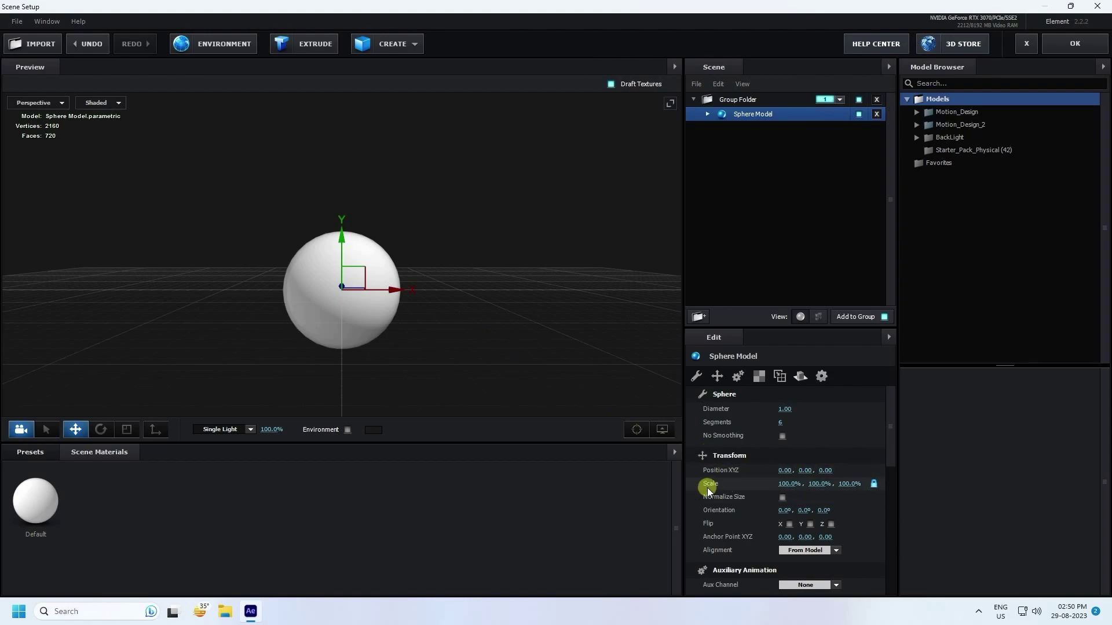
click(790, 484)
text(50)
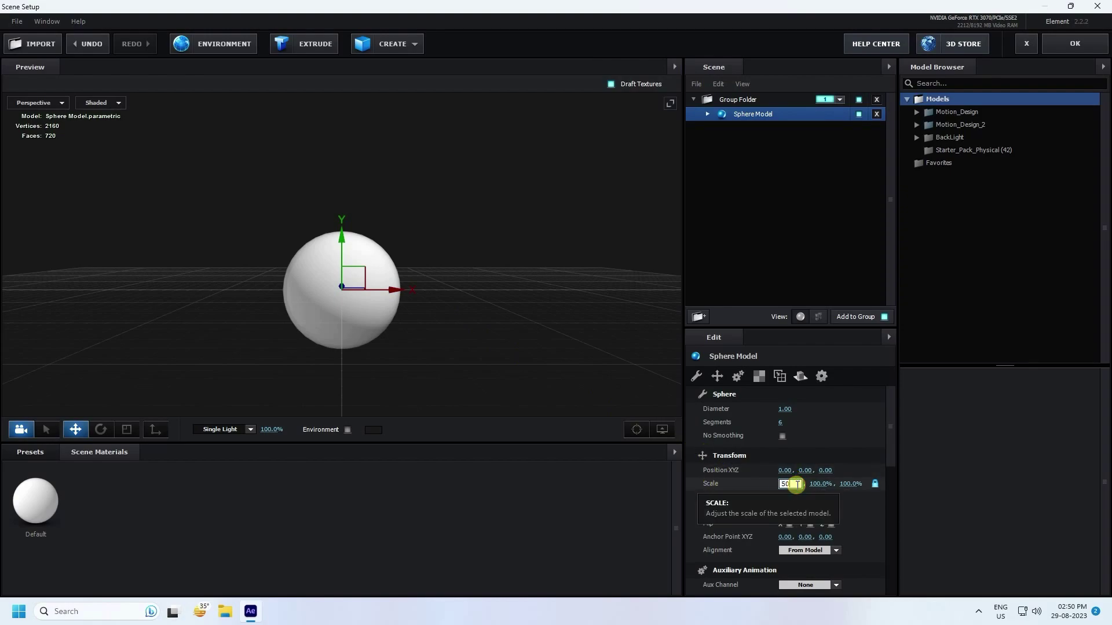
key(Return)
scroll(422, 280, up, 3)
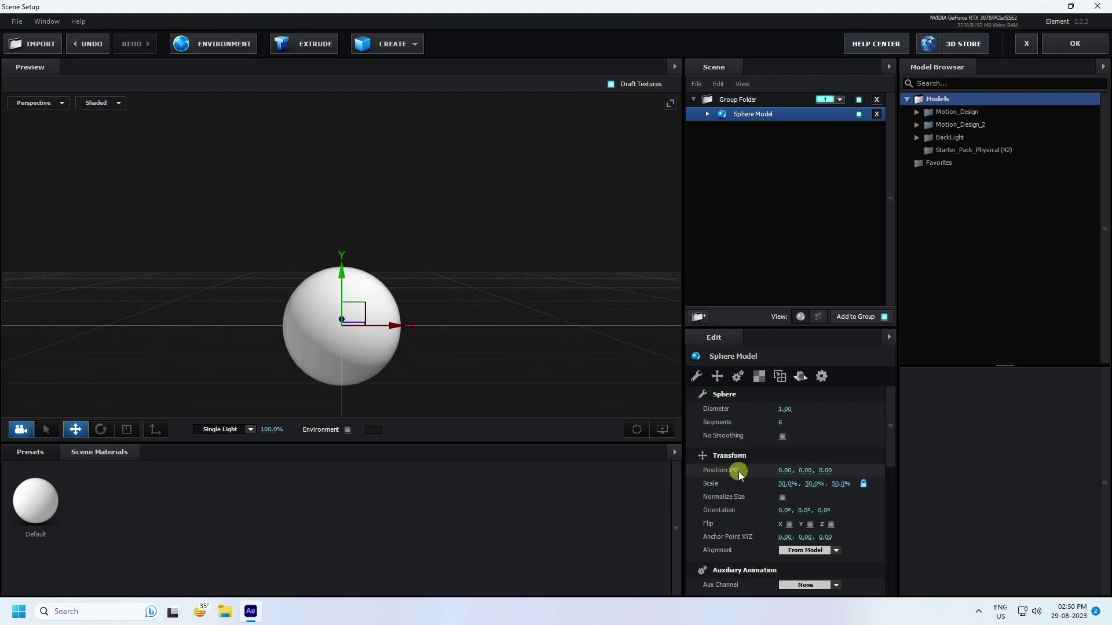
Step: Set the sphere's X position to 1.00
click(785, 470)
text(1)
key(Return)
drag(401, 325, 237, 301)
drag(502, 364, 363, 321)
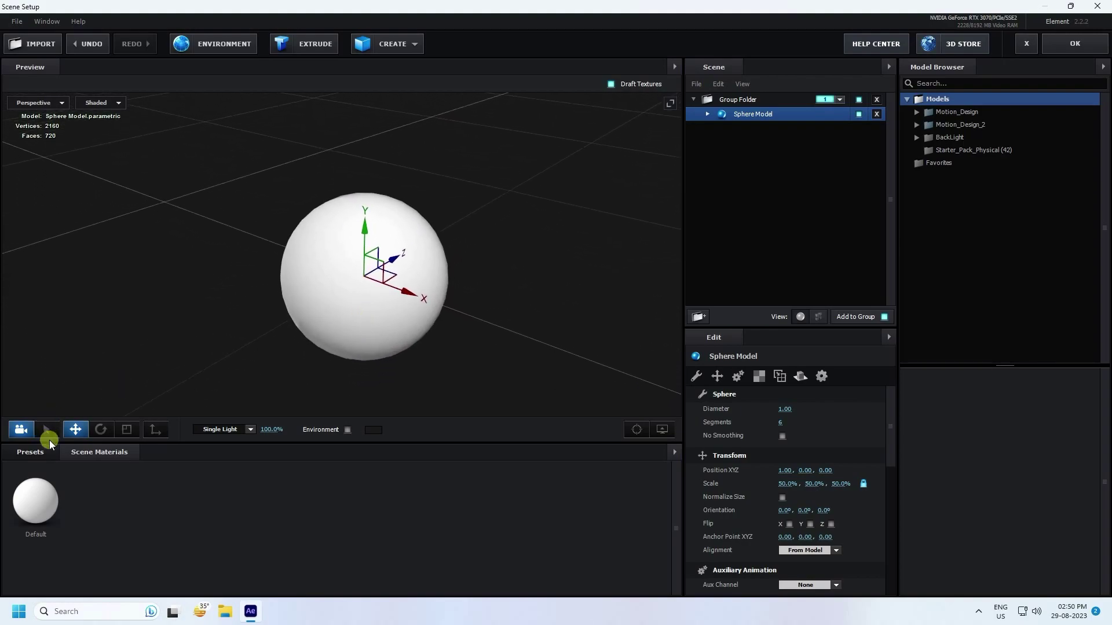
Step: Apply the metal_grunge_dia material from the Pro_Shaders_2 Metal presets to the sphere
click(30, 449)
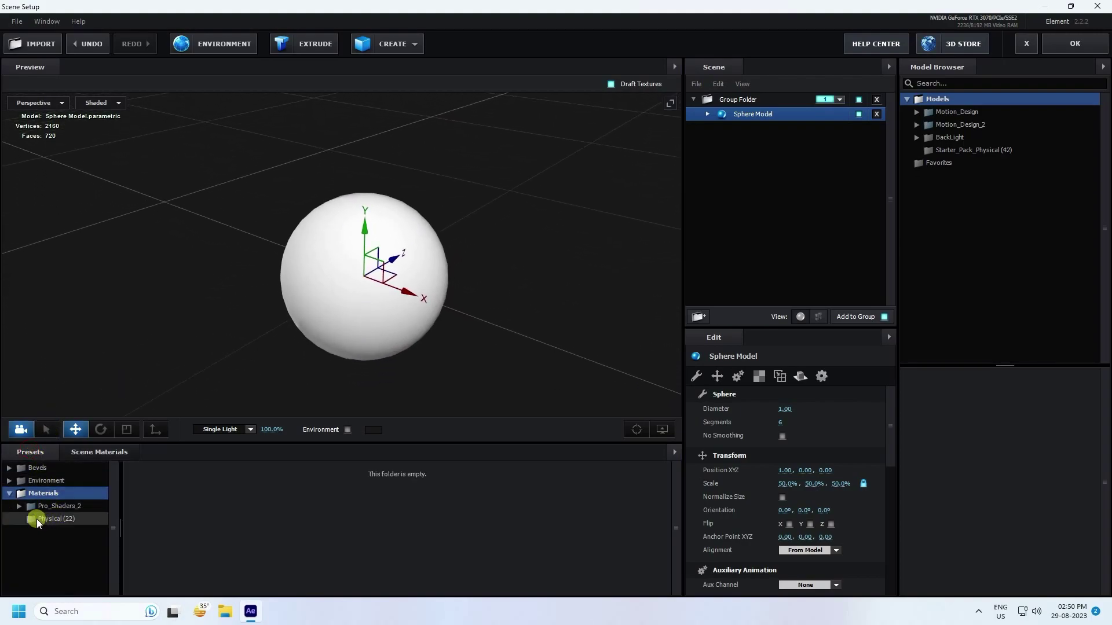
click(45, 505)
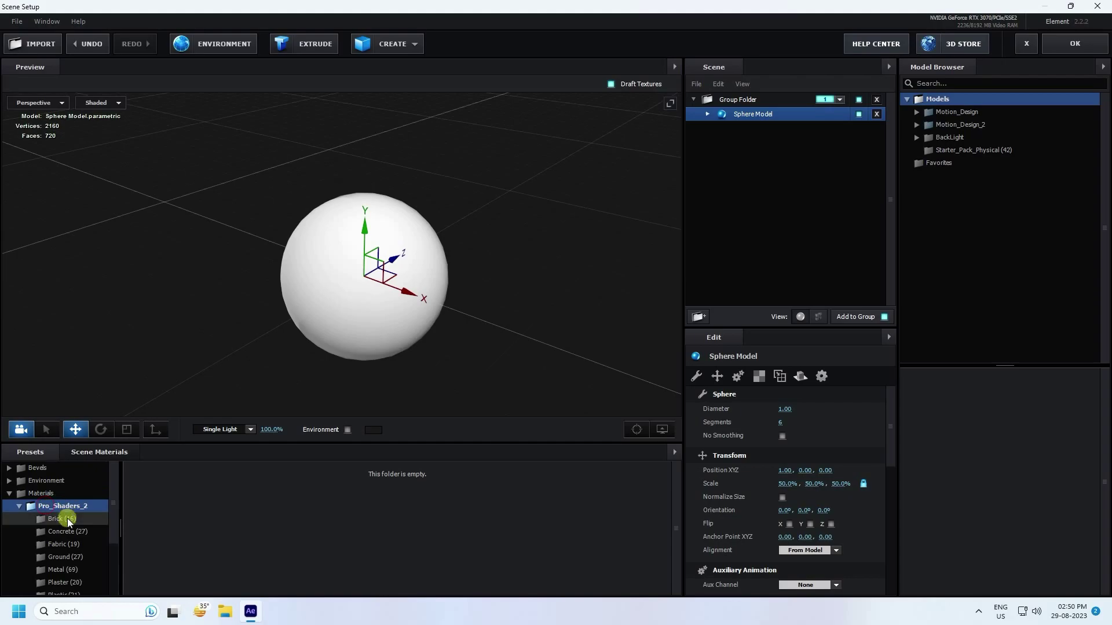
click(60, 571)
scroll(282, 539, down, 3)
scroll(301, 539, down, 2)
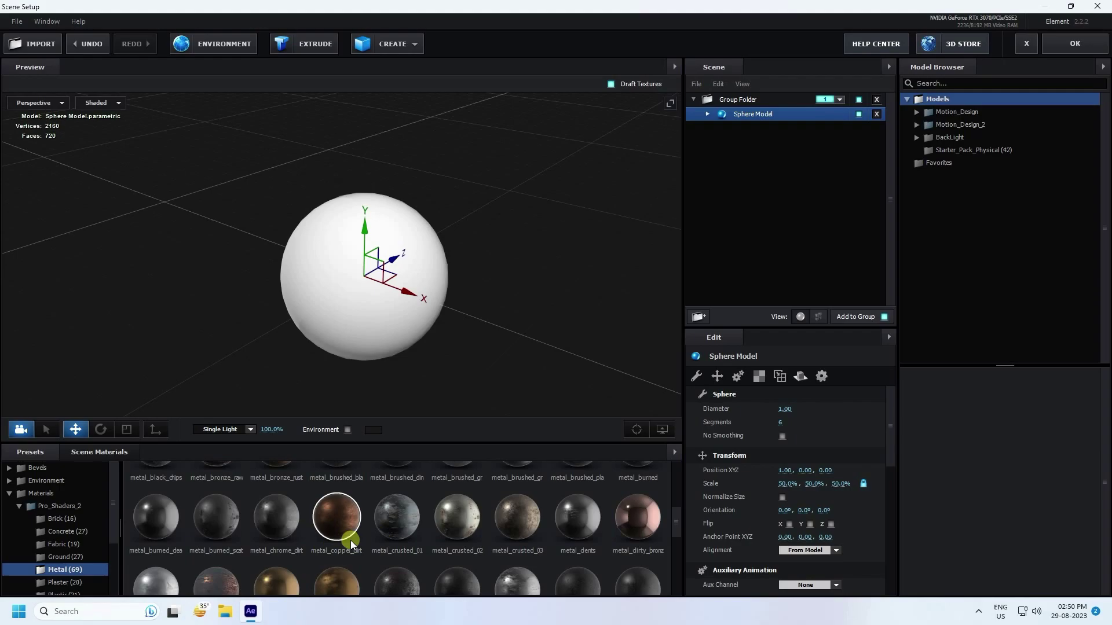
scroll(350, 541, down, 2)
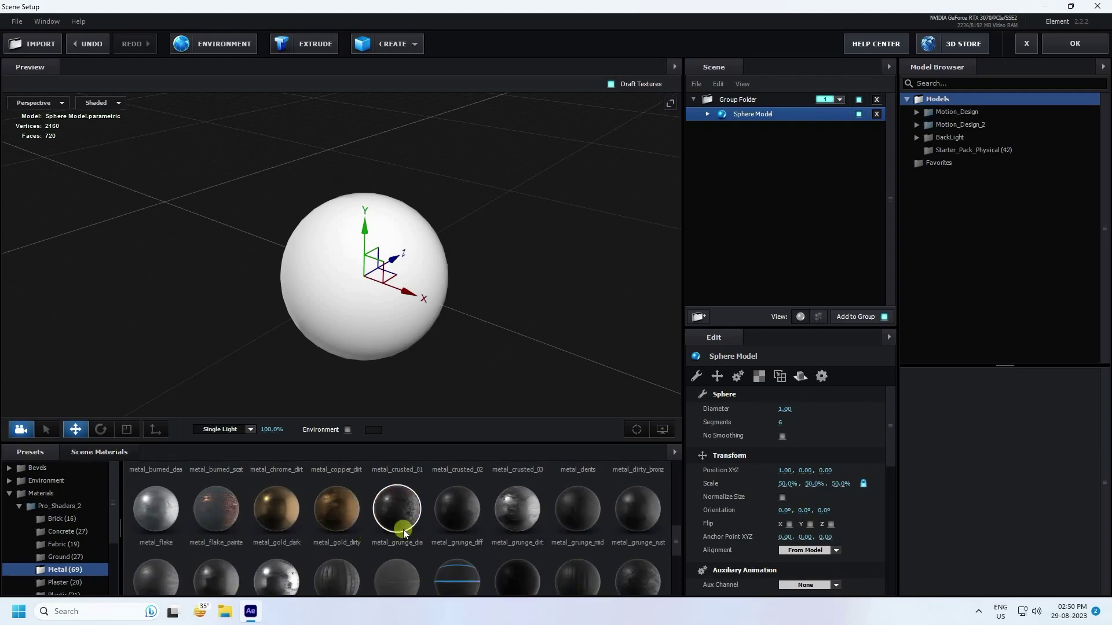
drag(404, 524, 340, 311)
scroll(353, 255, up, 3)
scroll(341, 311, down, 3)
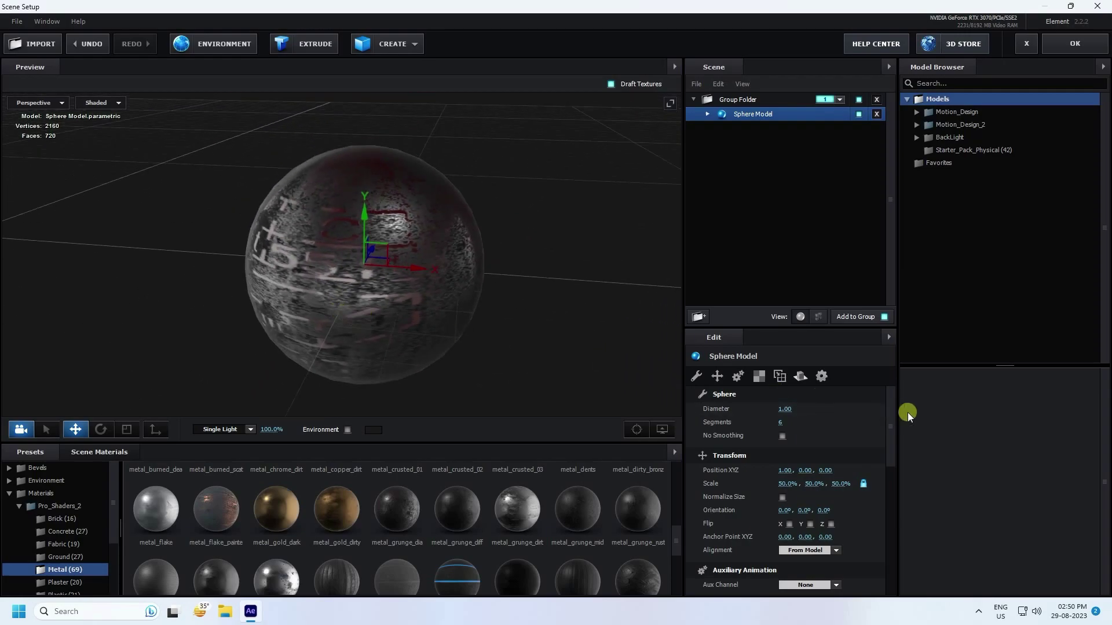
Step: Set the sphere's texture mapping to Sphere and its UV Repeat to 2.00, 2.00
click(758, 379)
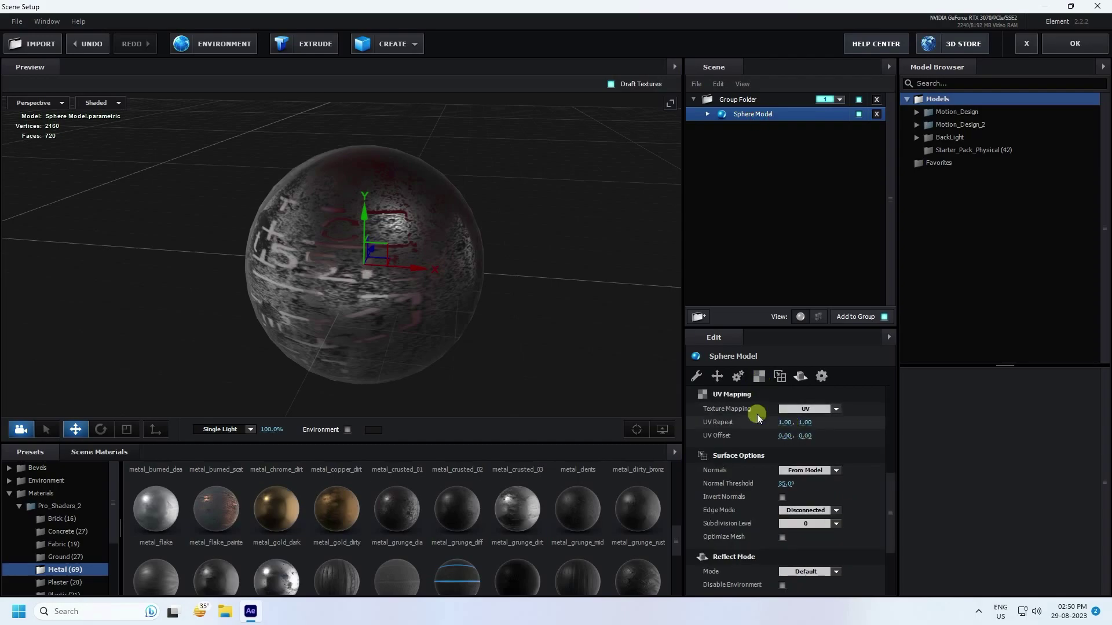
click(839, 411)
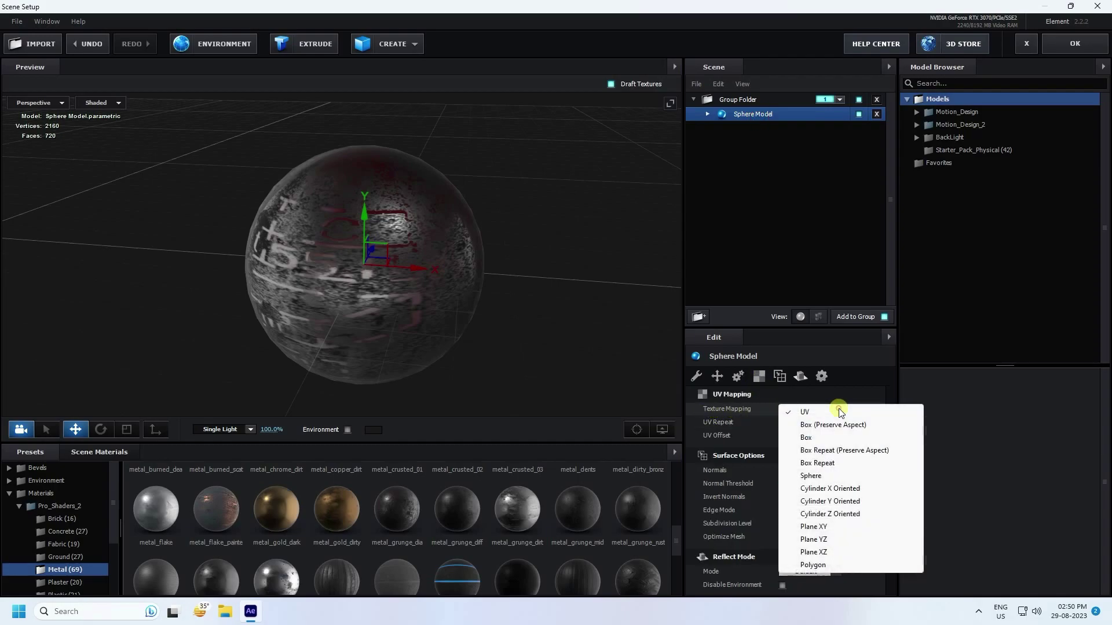
click(810, 476)
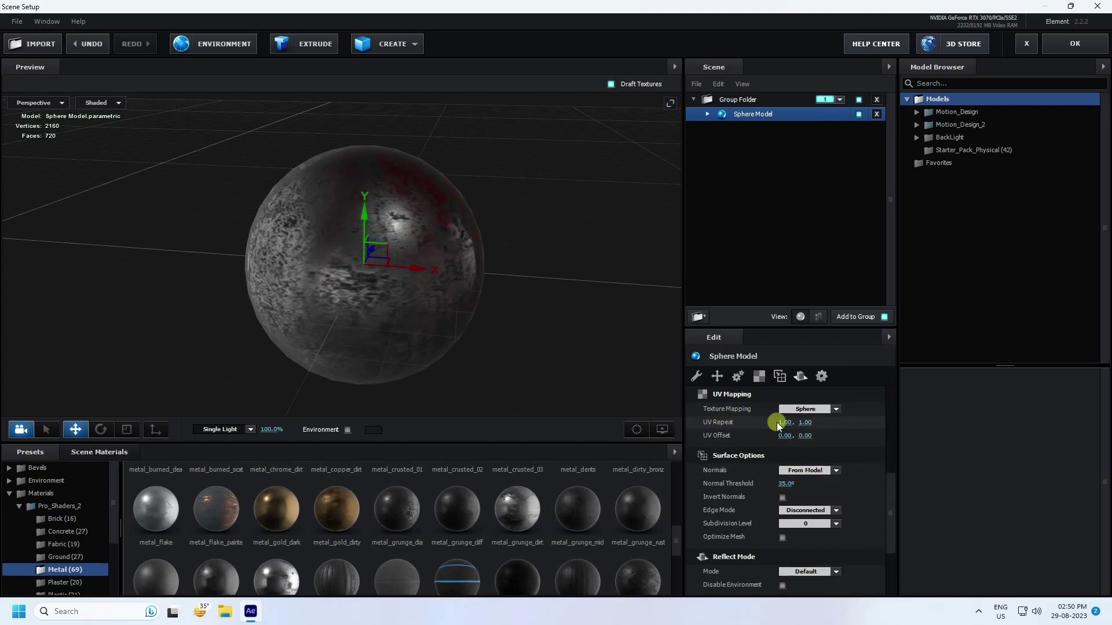
drag(777, 422, 805, 421)
drag(399, 293, 453, 342)
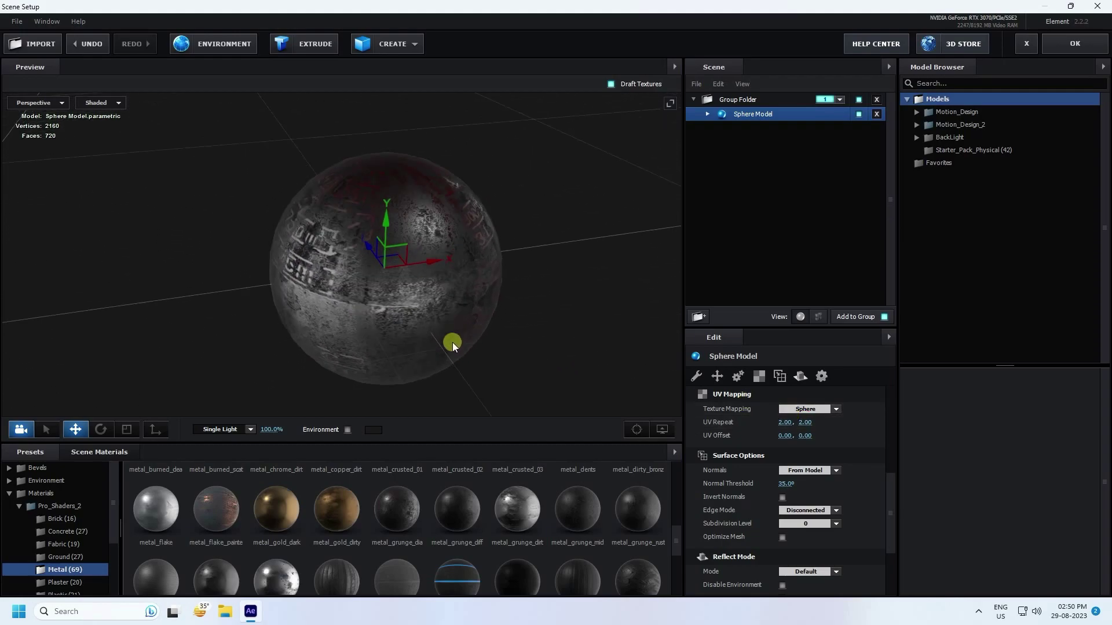
Step: Create a cylinder model and set its X position to 1.00 so it shares the sphere's centre
click(410, 44)
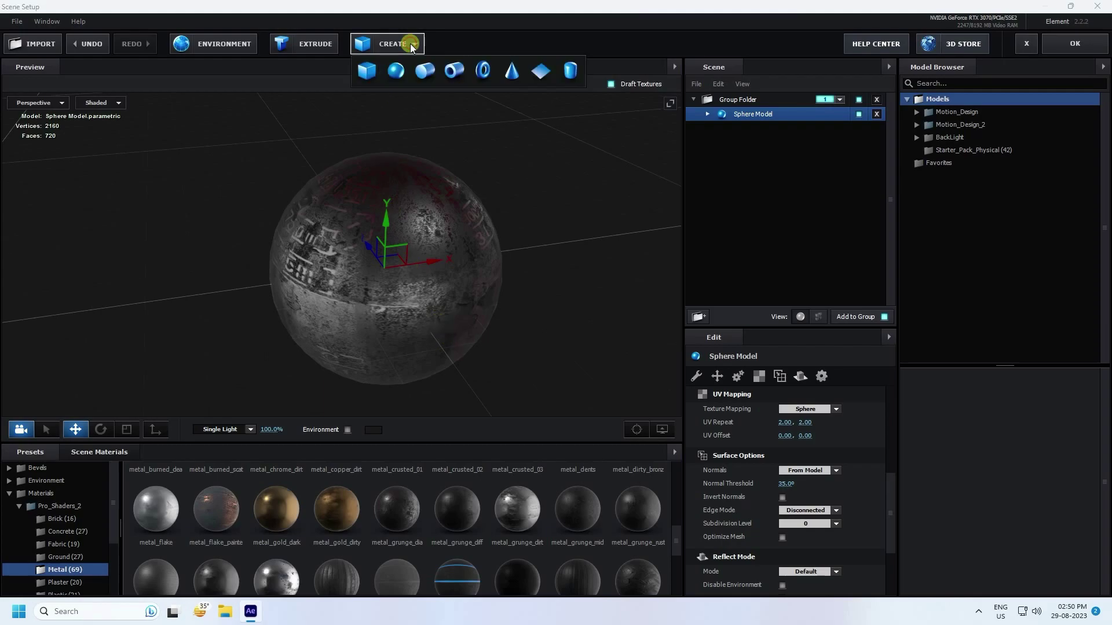
click(424, 75)
drag(401, 230, 402, 289)
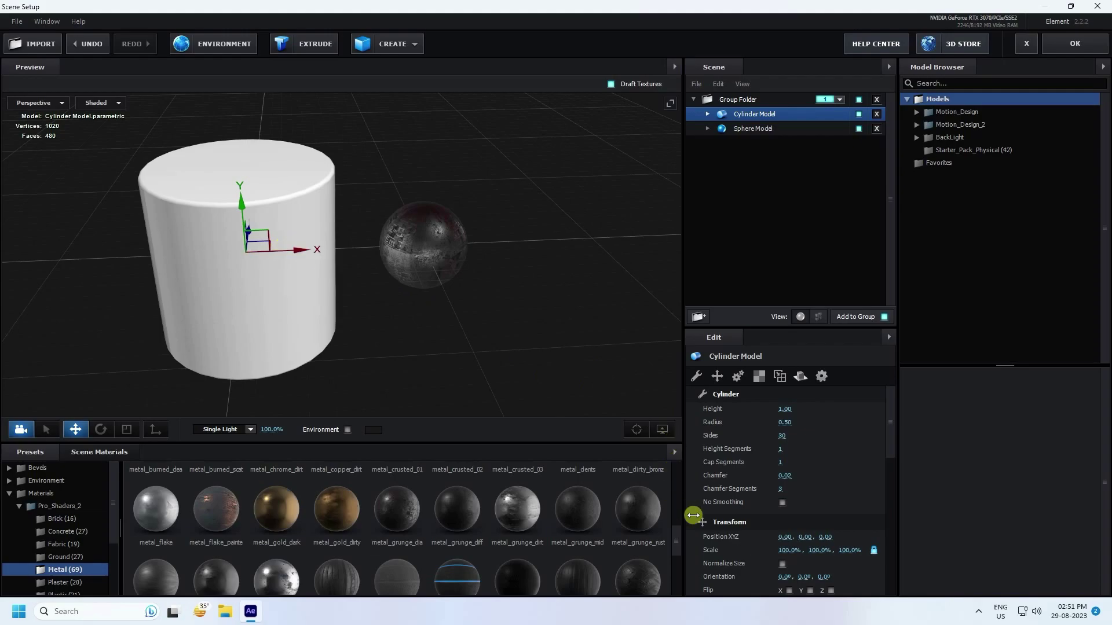
click(786, 538)
text(1)
key(Return)
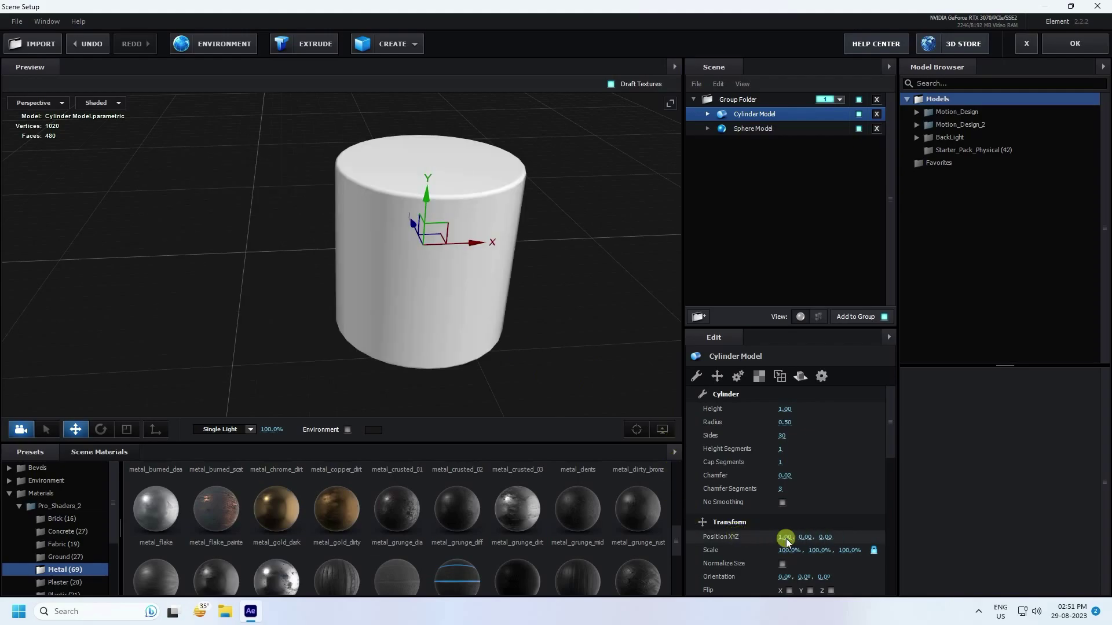
drag(390, 219, 353, 245)
mouse_move(433, 264)
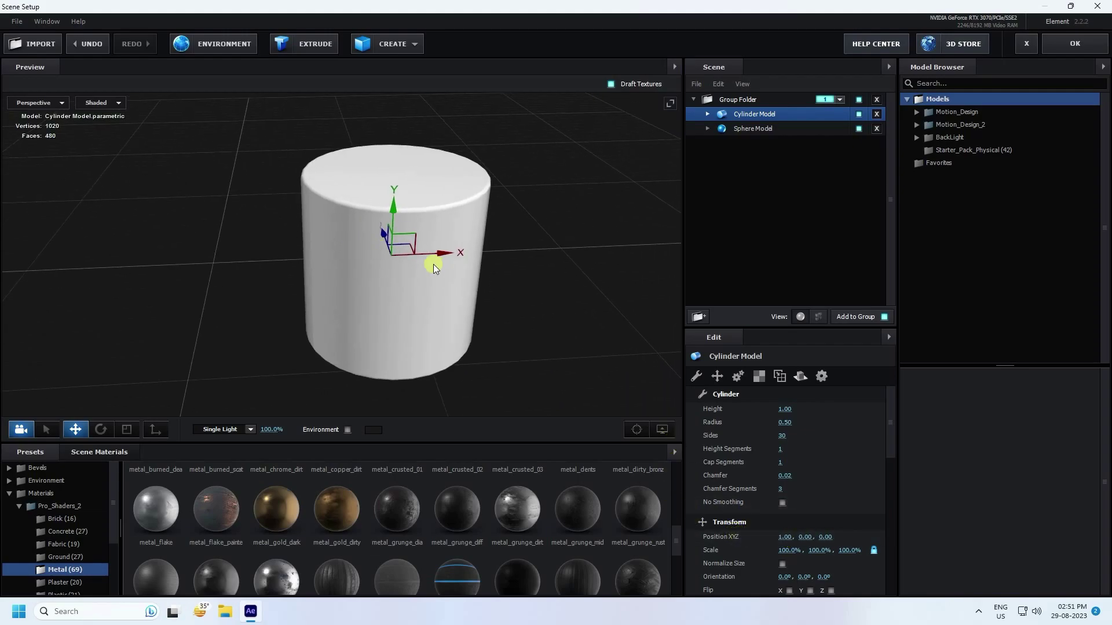
Step: Scale the cylinder uniformly to 50%
scroll(429, 287, down, 1)
scroll(770, 477, down, 3)
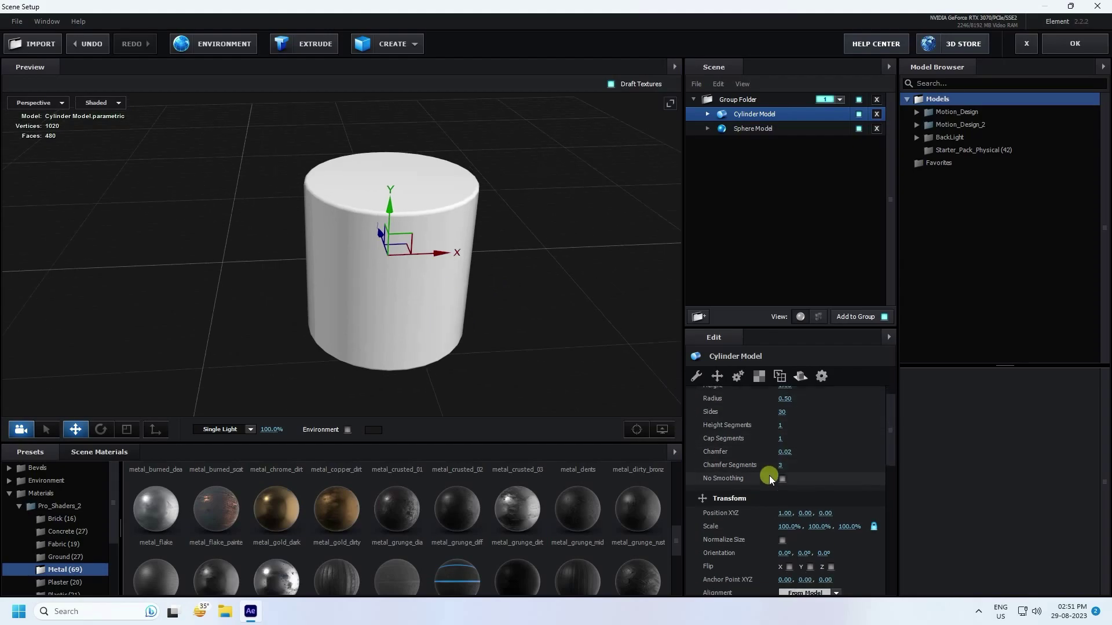
scroll(786, 489, down, 1)
drag(785, 428, 726, 431)
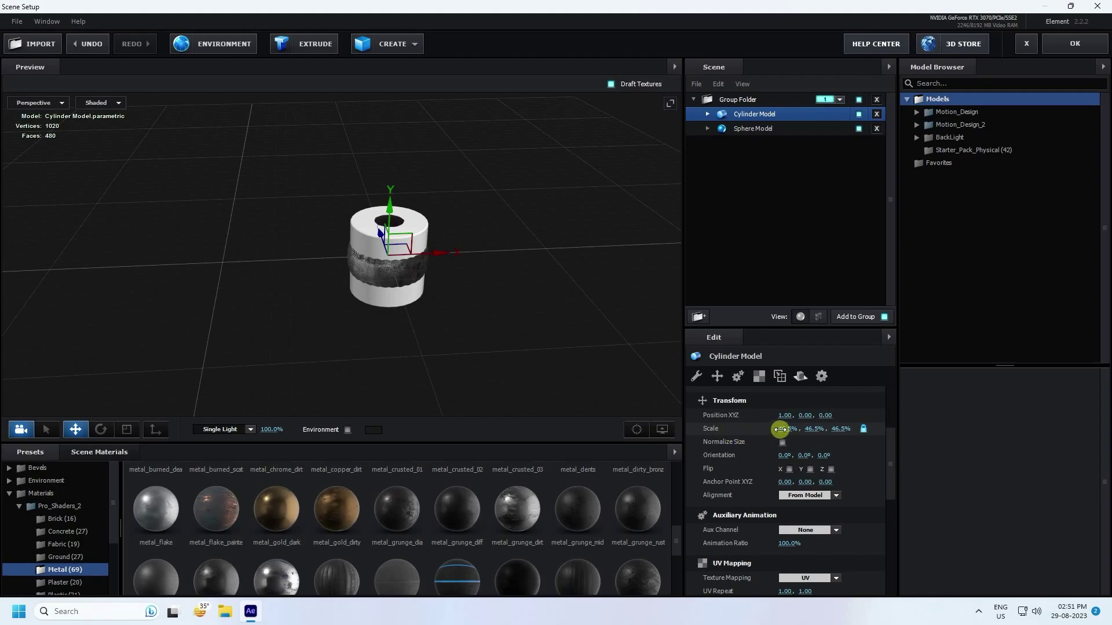
key(Return)
Step: Set the cylinder's radius to 0.05
scroll(364, 153, up, 3)
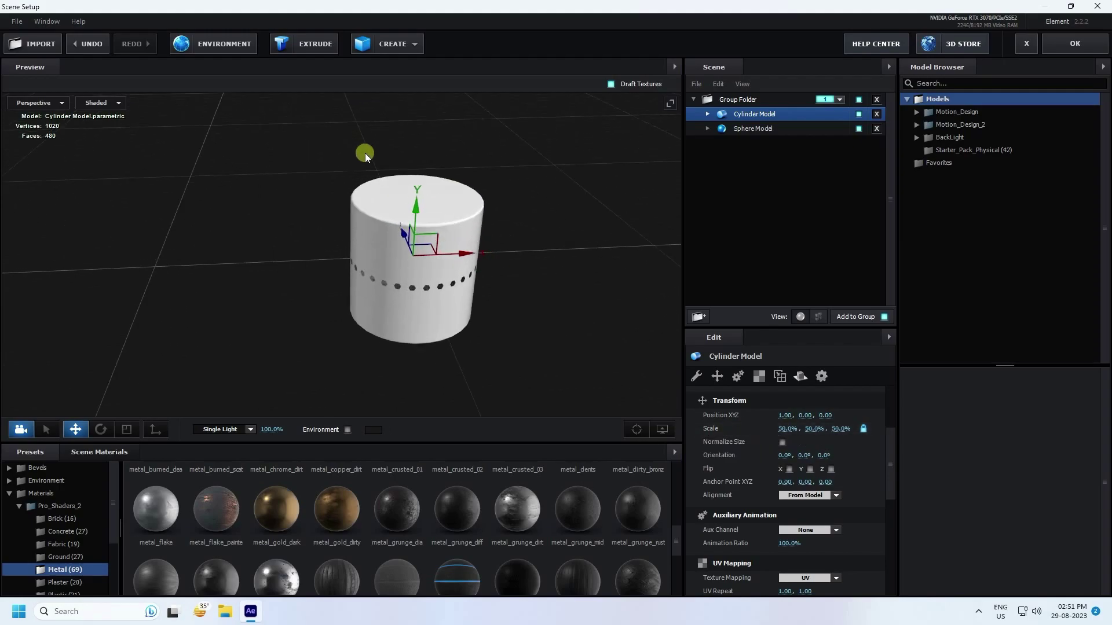
scroll(778, 481, up, 1)
scroll(779, 482, up, 3)
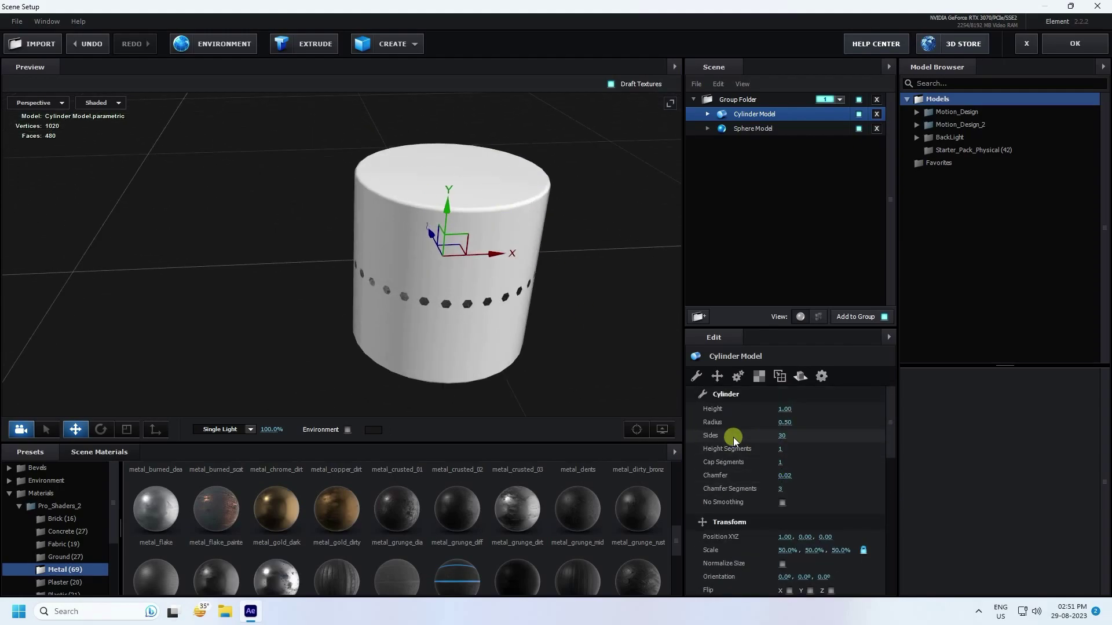
drag(777, 425, 763, 423)
click(780, 423)
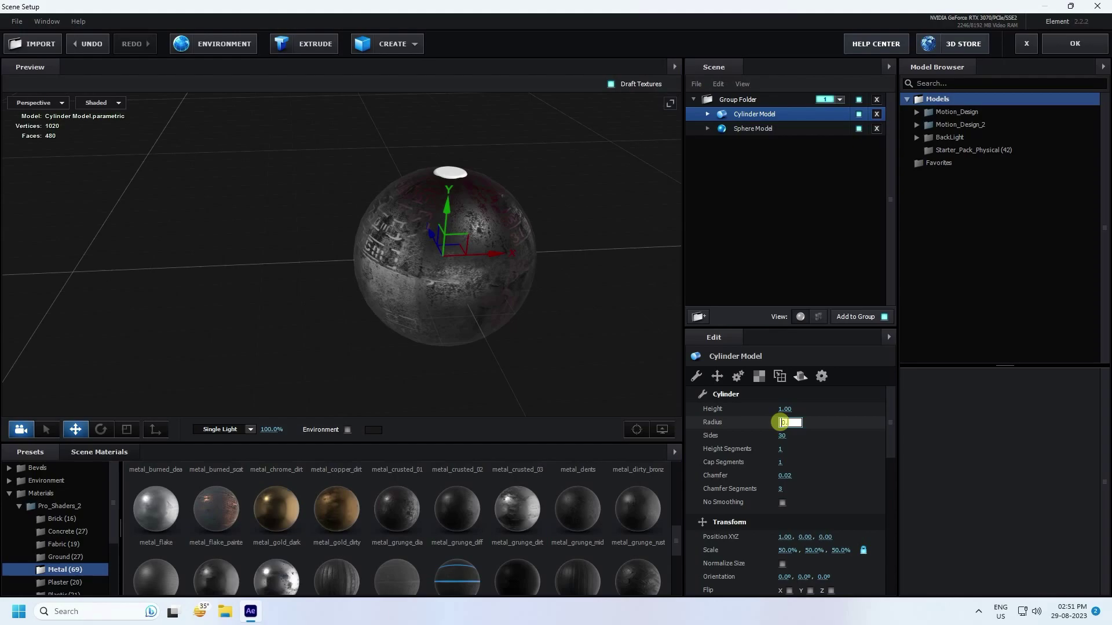
text(0.05)
key(Return)
drag(582, 317, 504, 152)
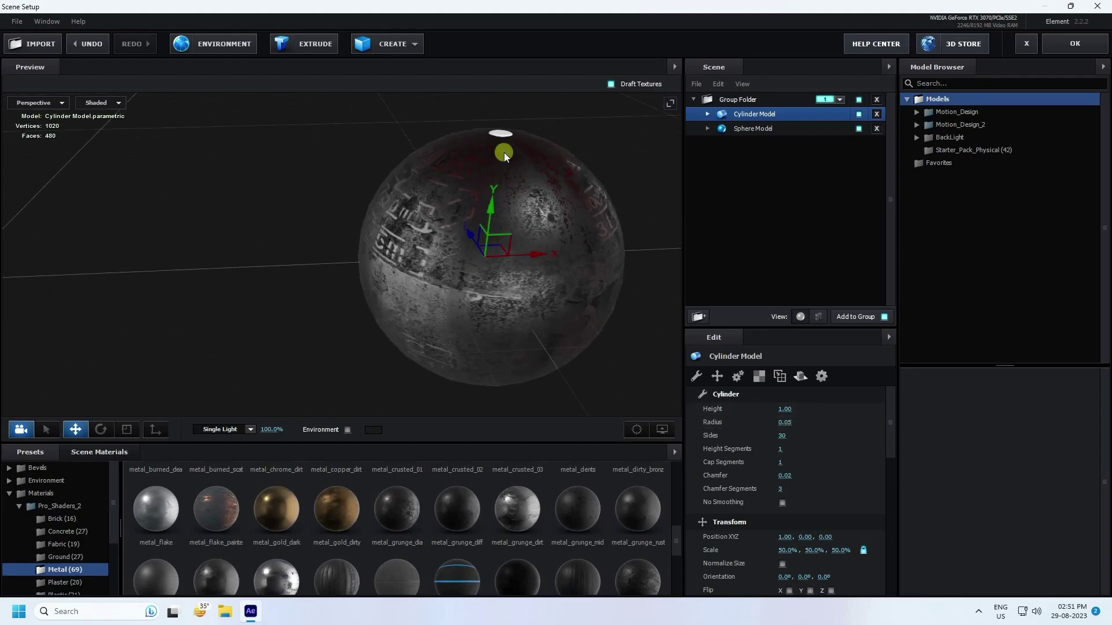
Step: Set the cylinder's height to 1.10 so its cap protrudes from the sphere
scroll(400, 243, up, 5)
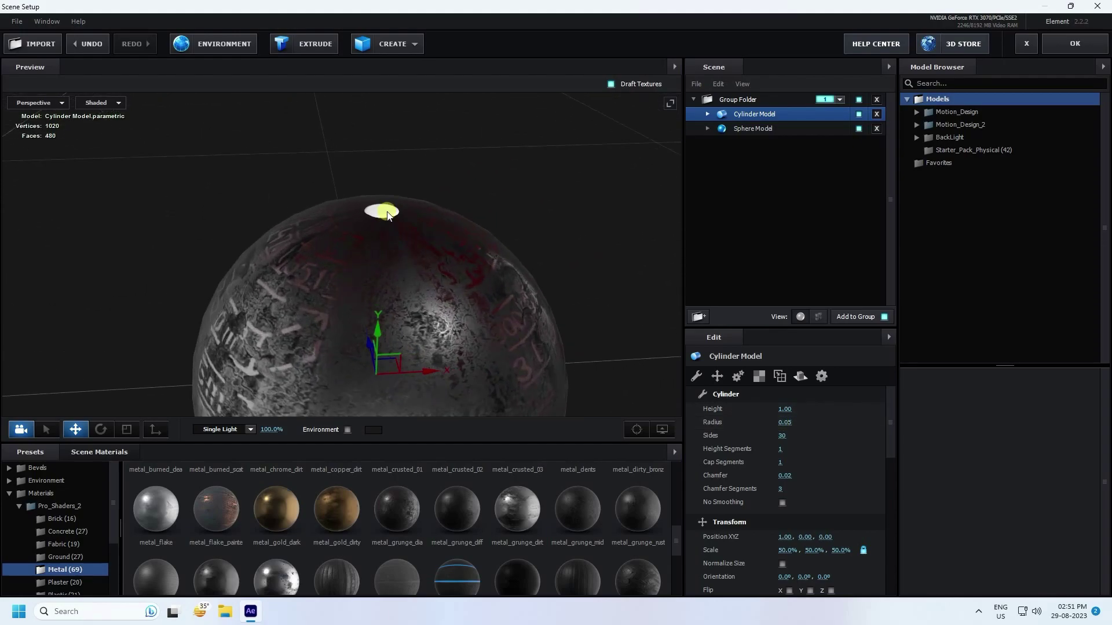
text(1.10)
key(Return)
mouse_move(377, 262)
mouse_down()
mouse_move(299, 262)
mouse_move(384, 200)
mouse_move(413, 200)
mouse_move(341, 203)
mouse_move(347, 176)
mouse_move(359, 231)
mouse_move(336, 300)
mouse_up()
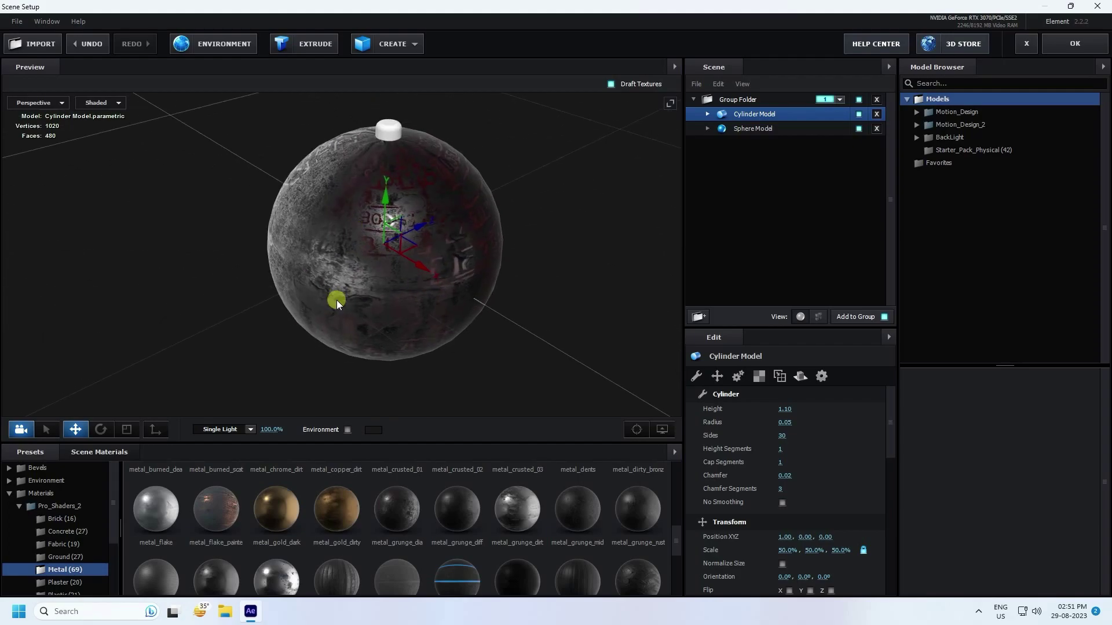
Step: Add a new default material to the scene materials
click(122, 451)
right_click(325, 495)
click(365, 504)
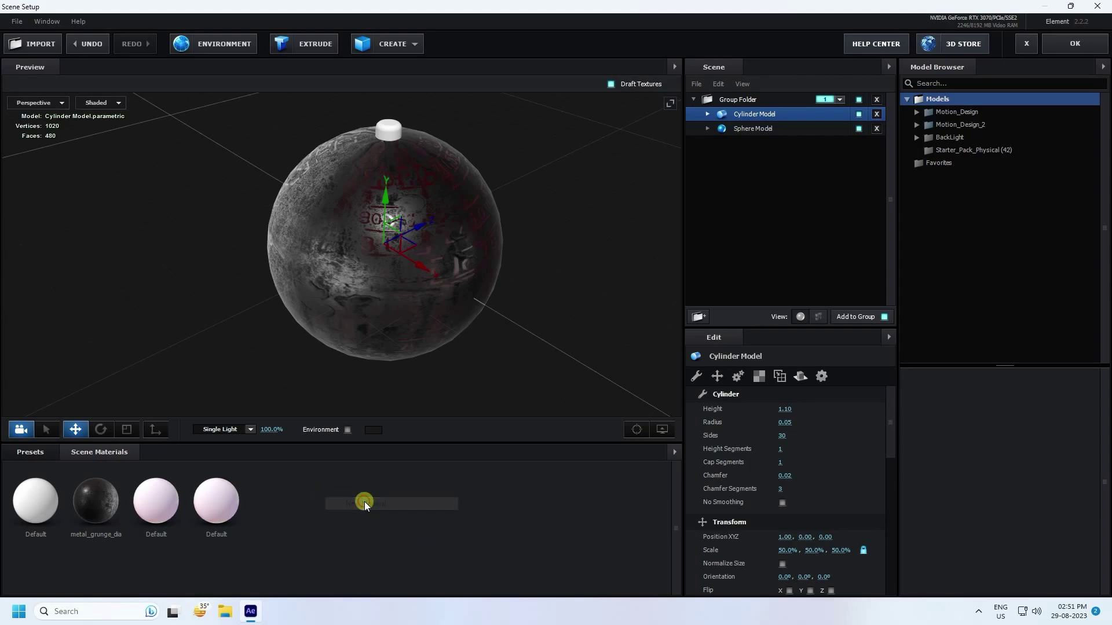
Step: Set the new default material's diffuse color to RGB 0, 190, 255
click(217, 503)
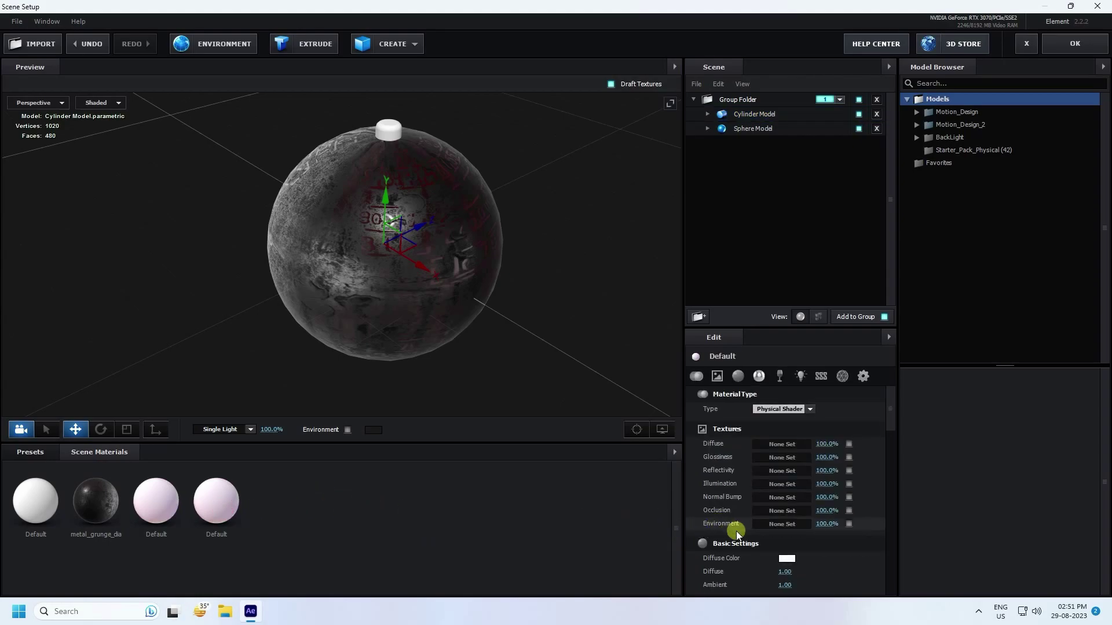
scroll(818, 520, down, 1)
click(787, 516)
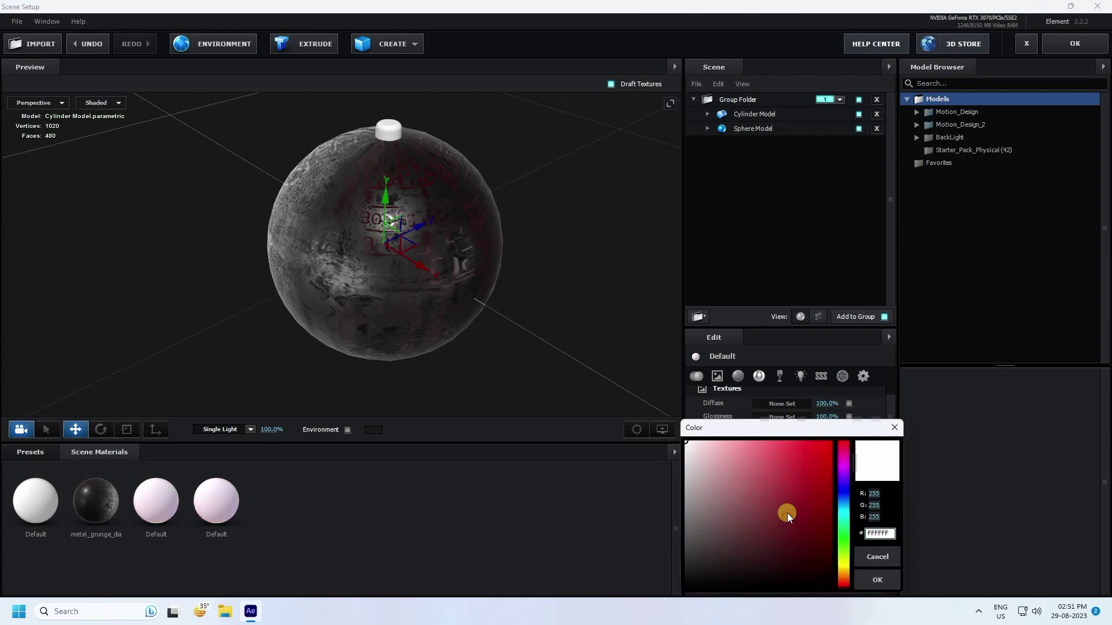
drag(829, 421, 404, 255)
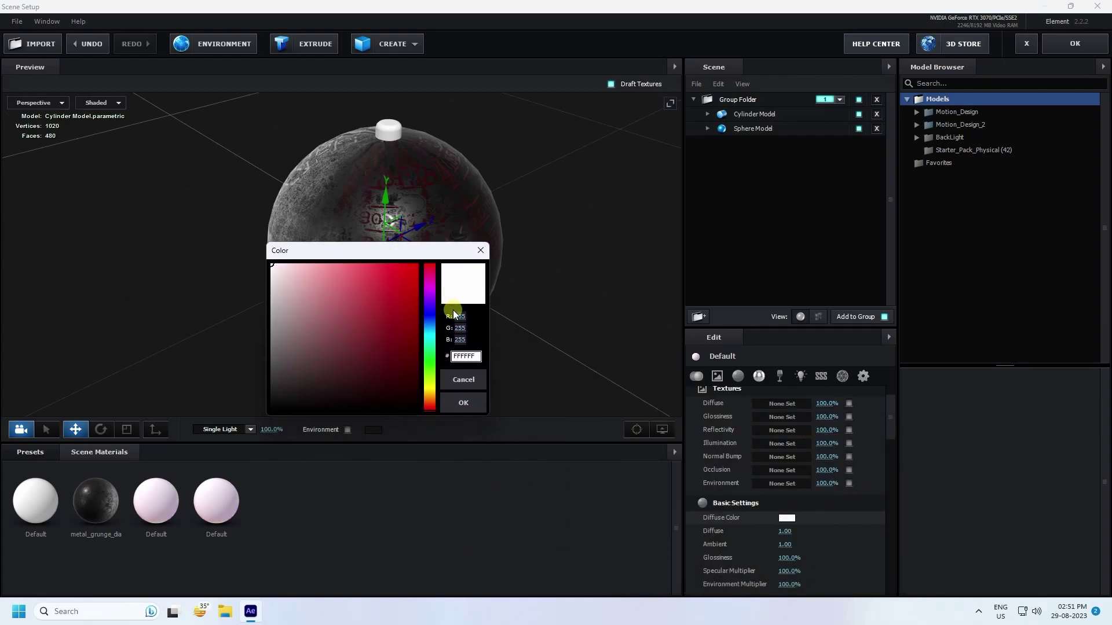
drag(465, 317, 460, 317)
text(0)
click(463, 328)
drag(464, 329, 469, 329)
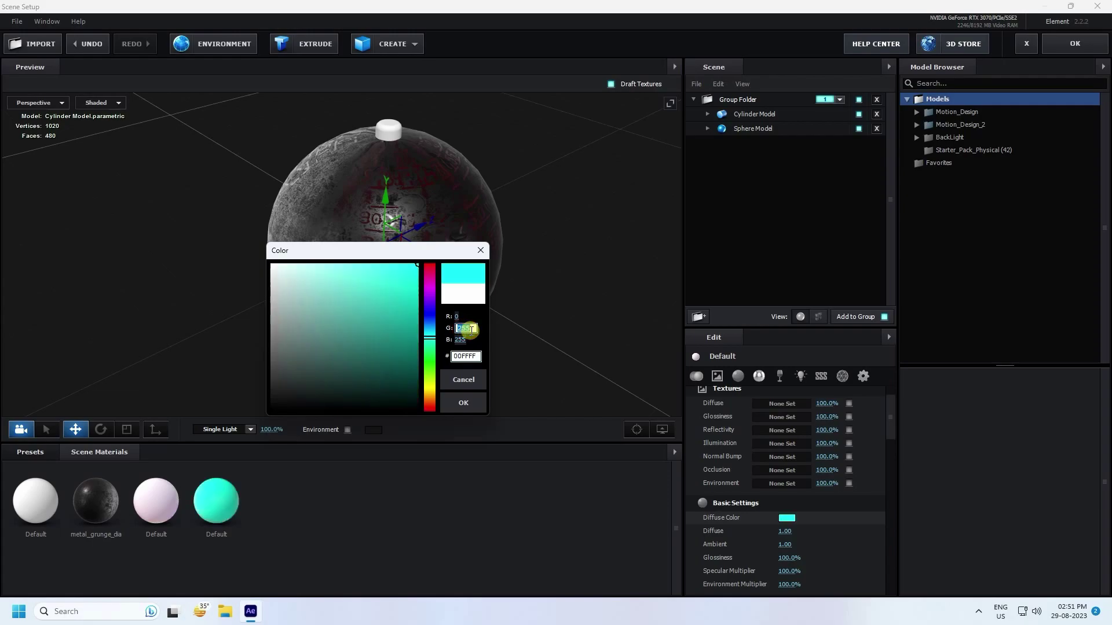
click(461, 341)
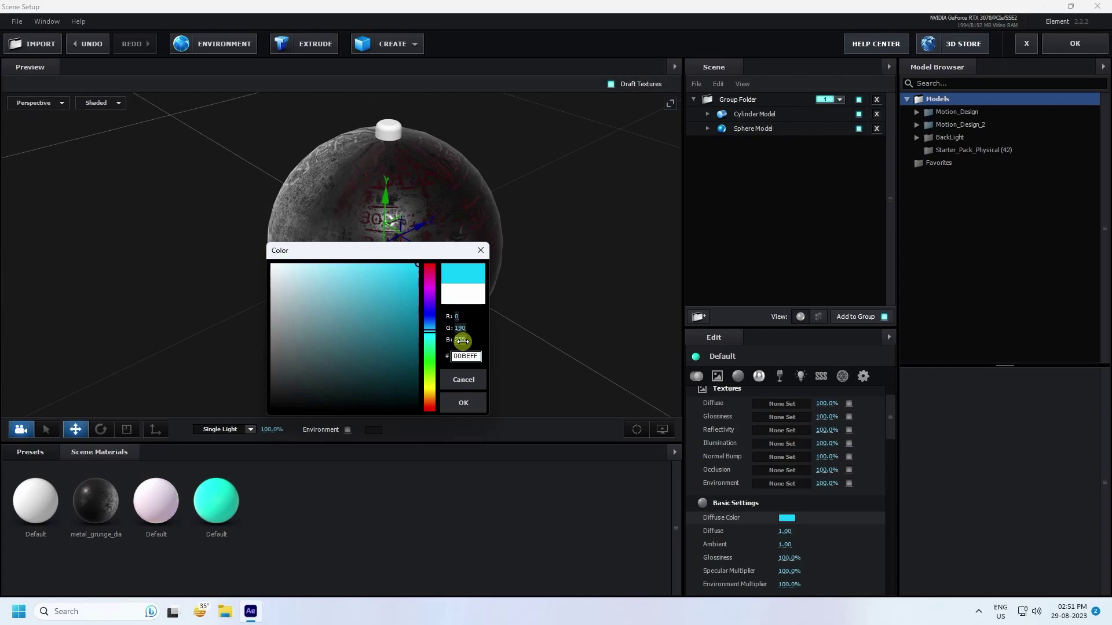
click(464, 404)
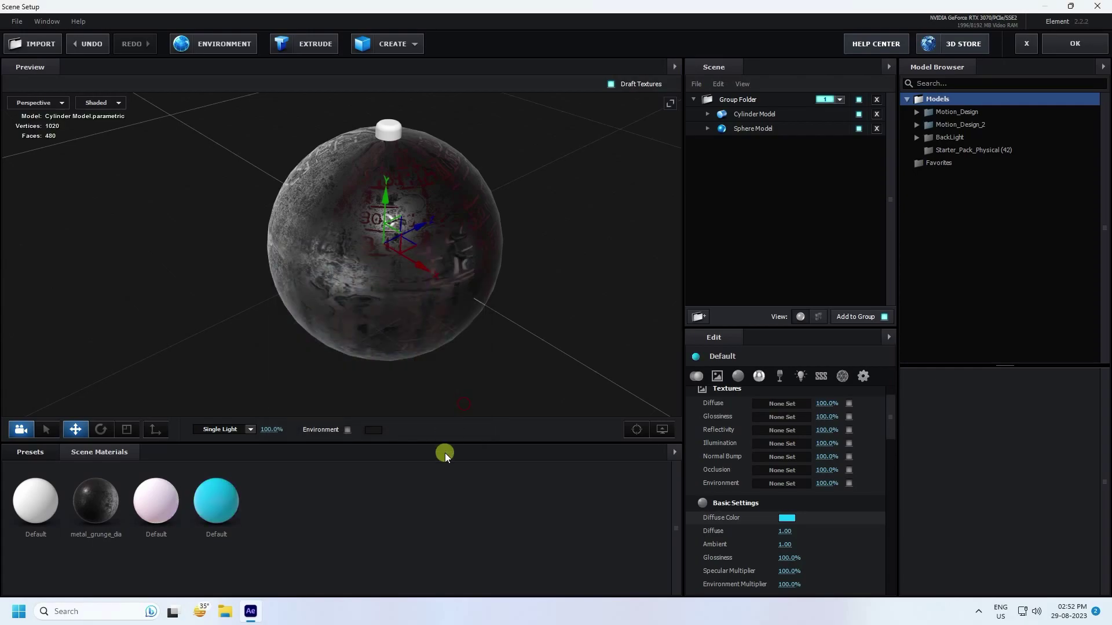
Step: Apply the light blue material to the cylinder model
drag(223, 501, 744, 115)
scroll(394, 166, up, 5)
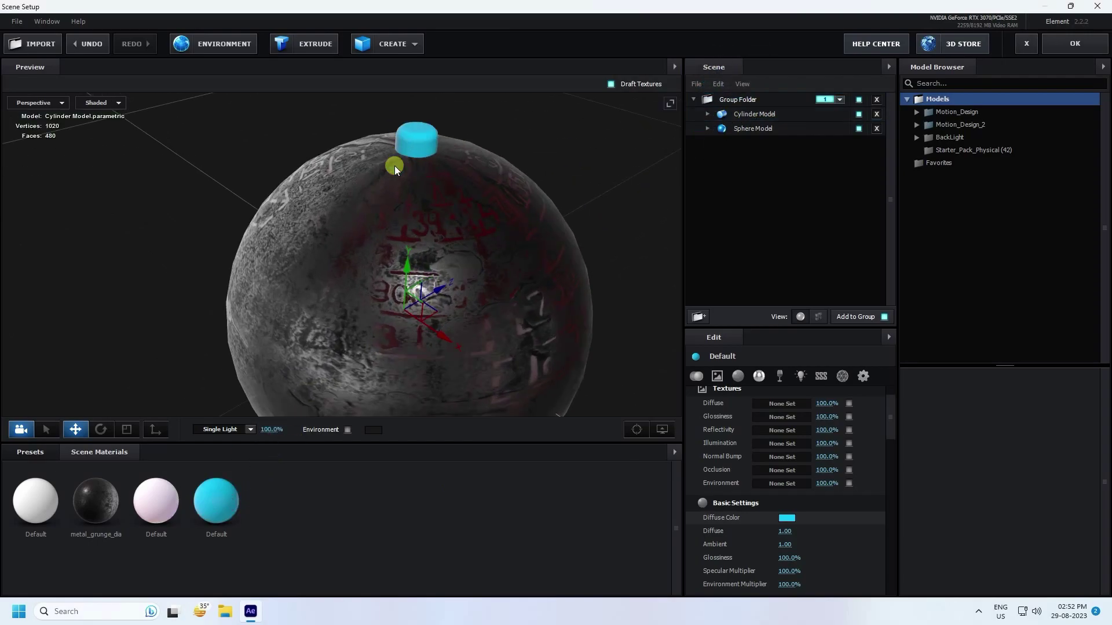
drag(398, 192, 359, 256)
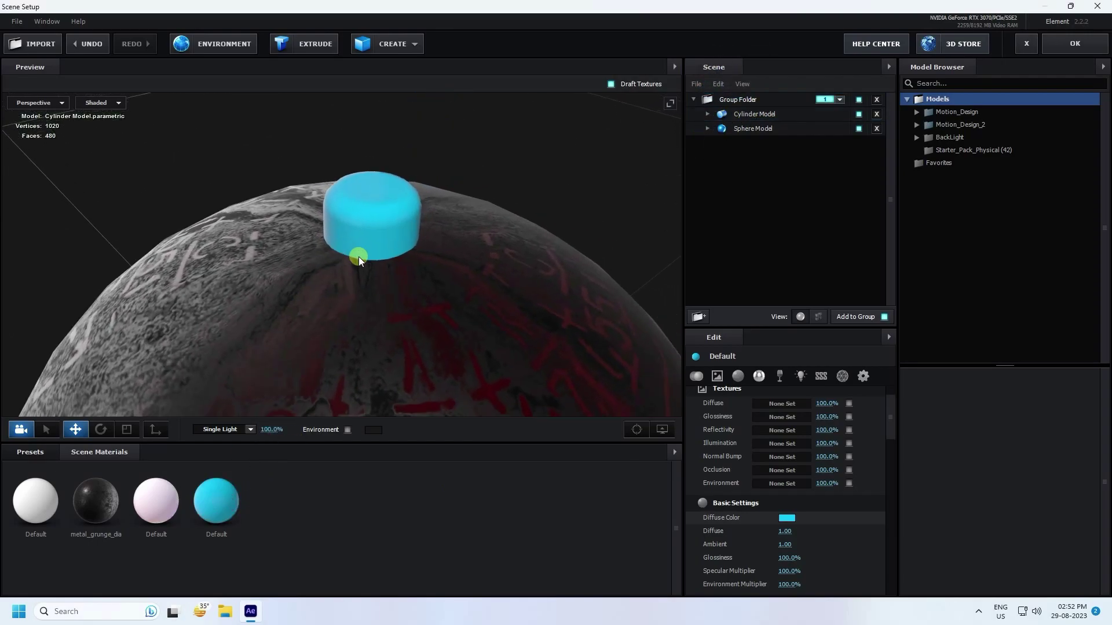
Step: Make the blue material's illumination use the diffuse color and set its intensity to 100%
scroll(732, 461, down, 8)
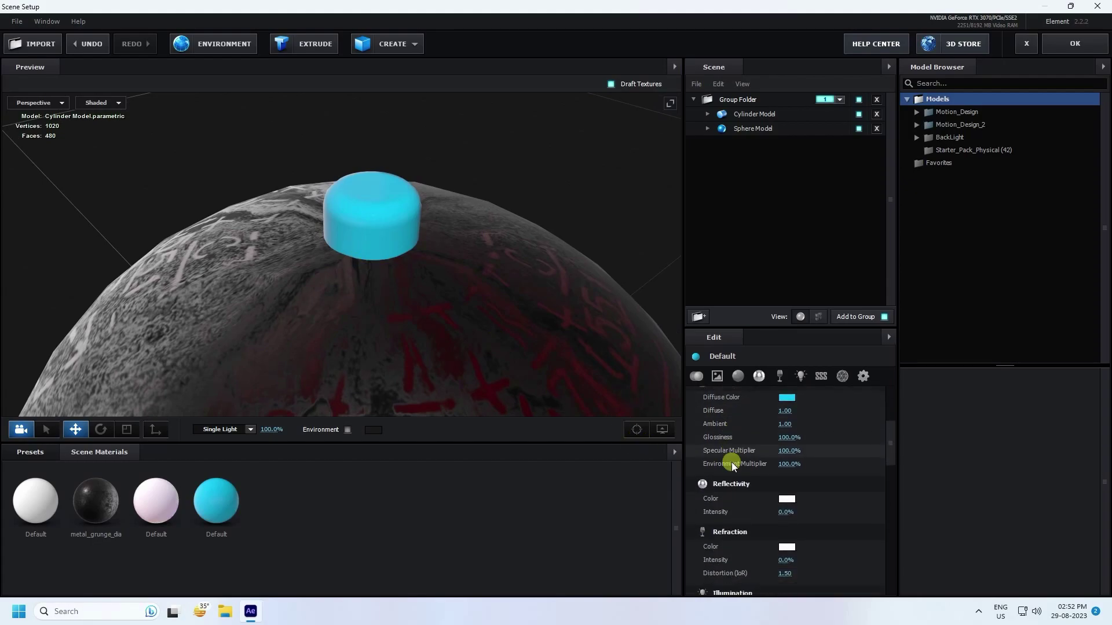
scroll(732, 462, down, 3)
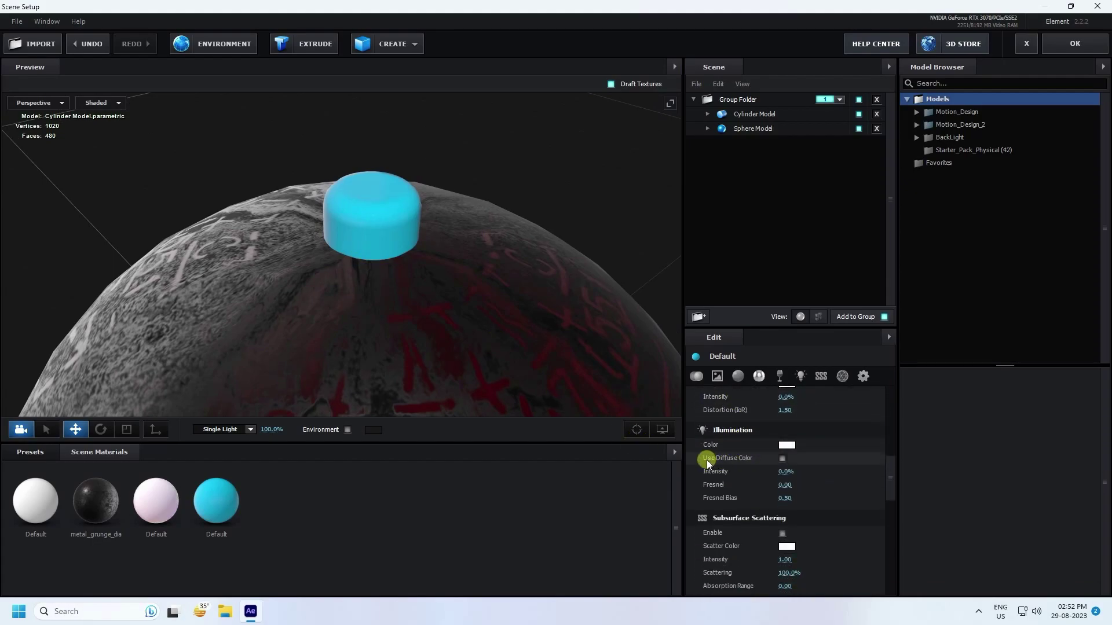
click(781, 460)
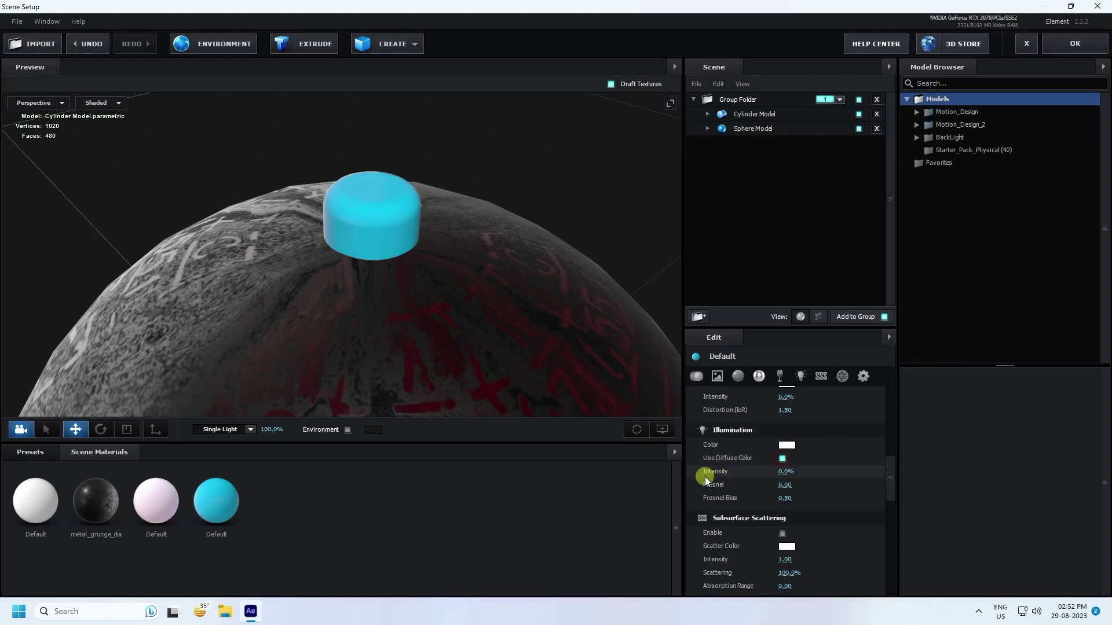
click(791, 470)
text(100)
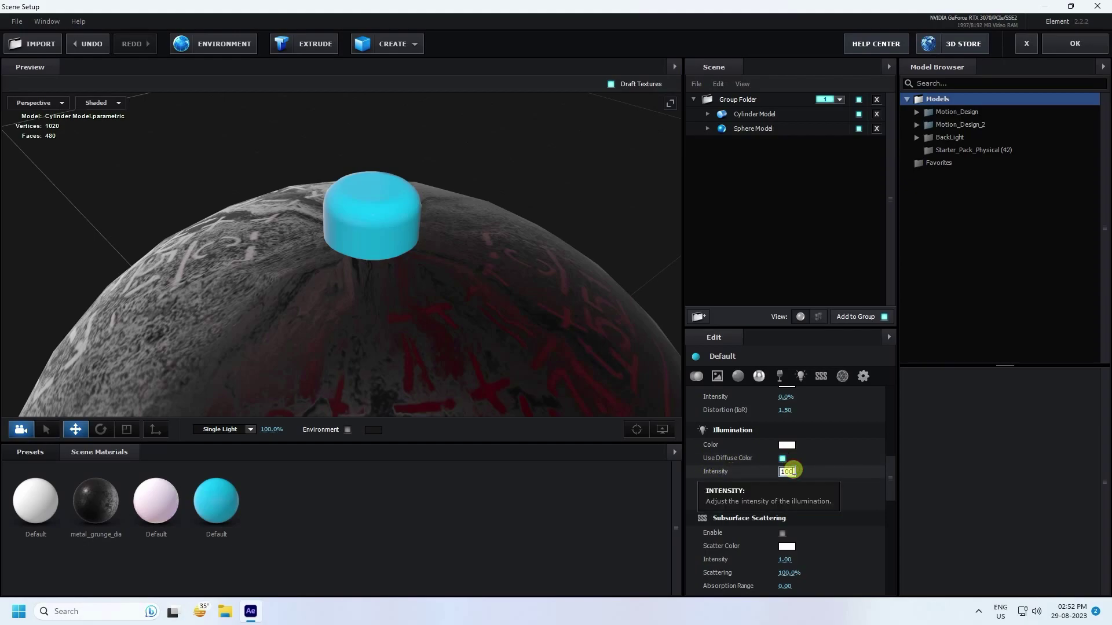
key(Return)
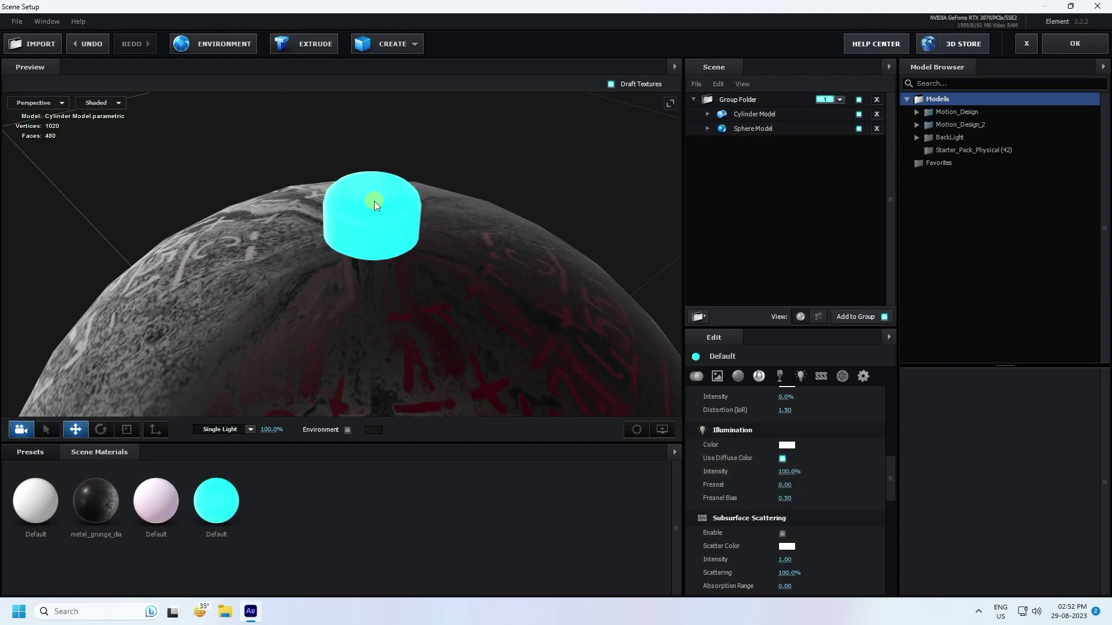
Step: Duplicate the cylinder model and rotate the copy to an X orientation of 90°
scroll(465, 189, down, 5)
drag(464, 195, 510, 225)
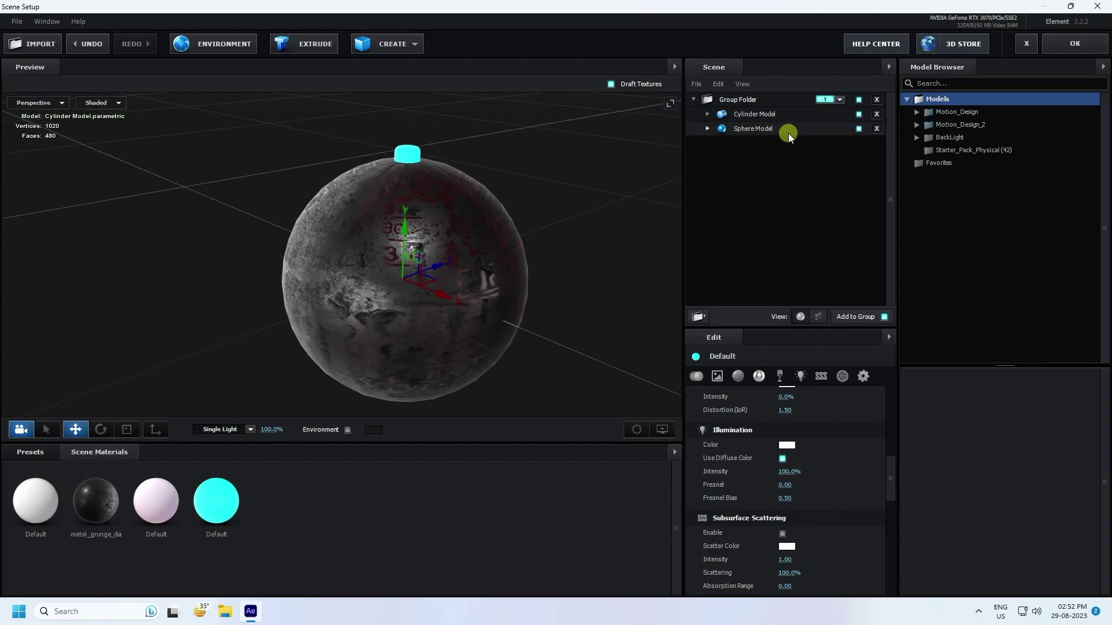
click(768, 115)
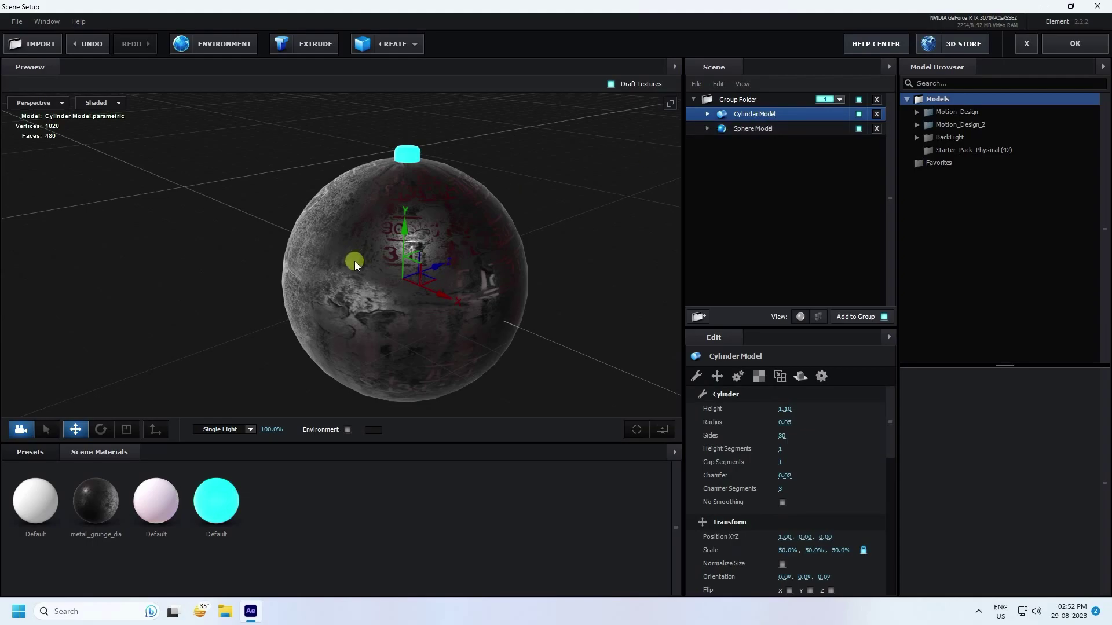
key(ctrl+d)
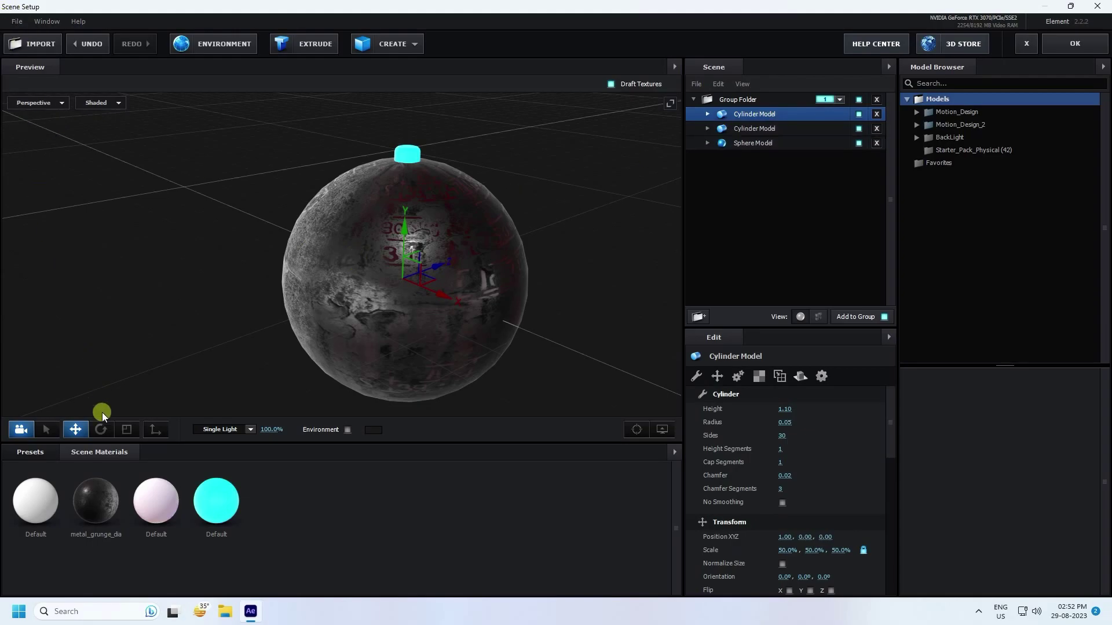
click(101, 429)
drag(379, 242, 360, 353)
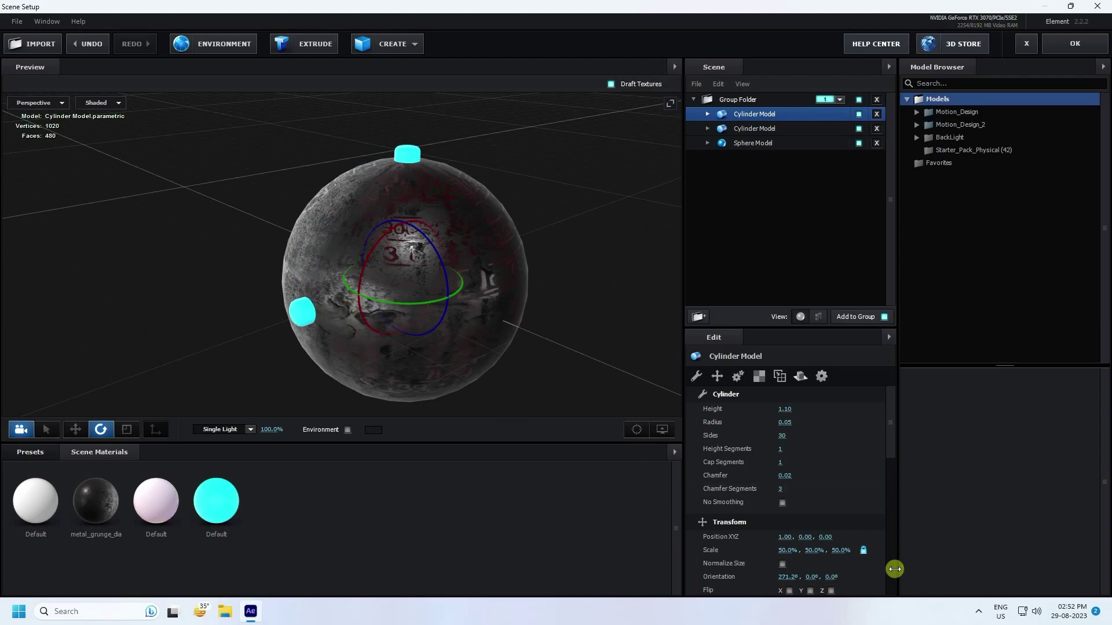
click(781, 578)
key(Return)
click(75, 430)
Step: Duplicate the horizontal cylinder and rotate the copy about its Z axis so it protrudes at the sphere's other two sides
mouse_move(248, 259)
mouse_down()
mouse_move(240, 253)
mouse_move(304, 257)
mouse_move(264, 246)
mouse_up()
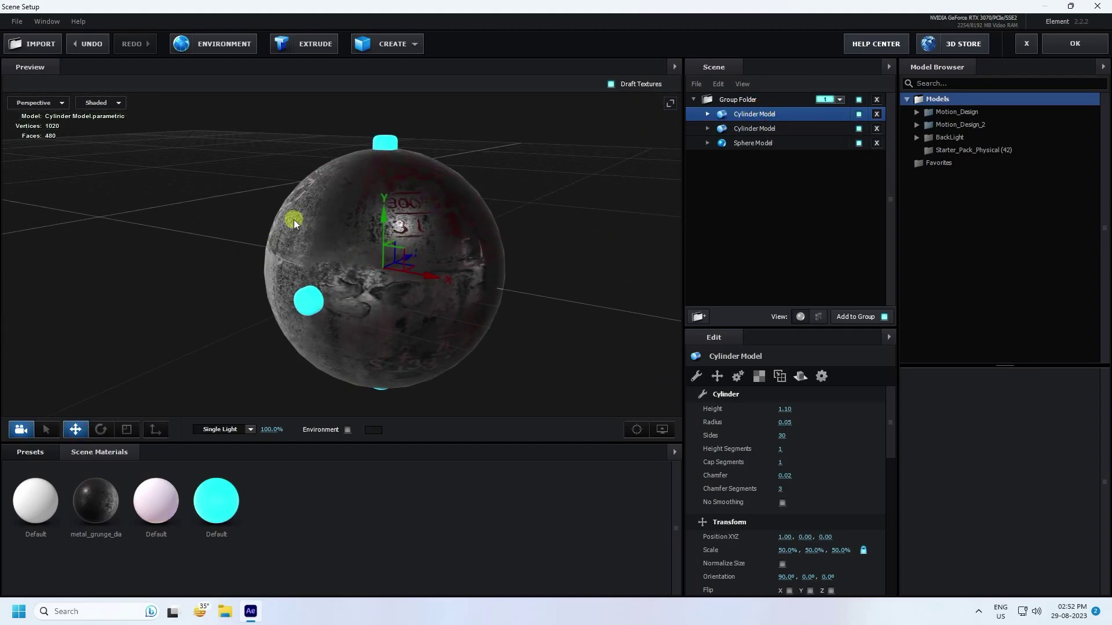
key(ctrl+d)
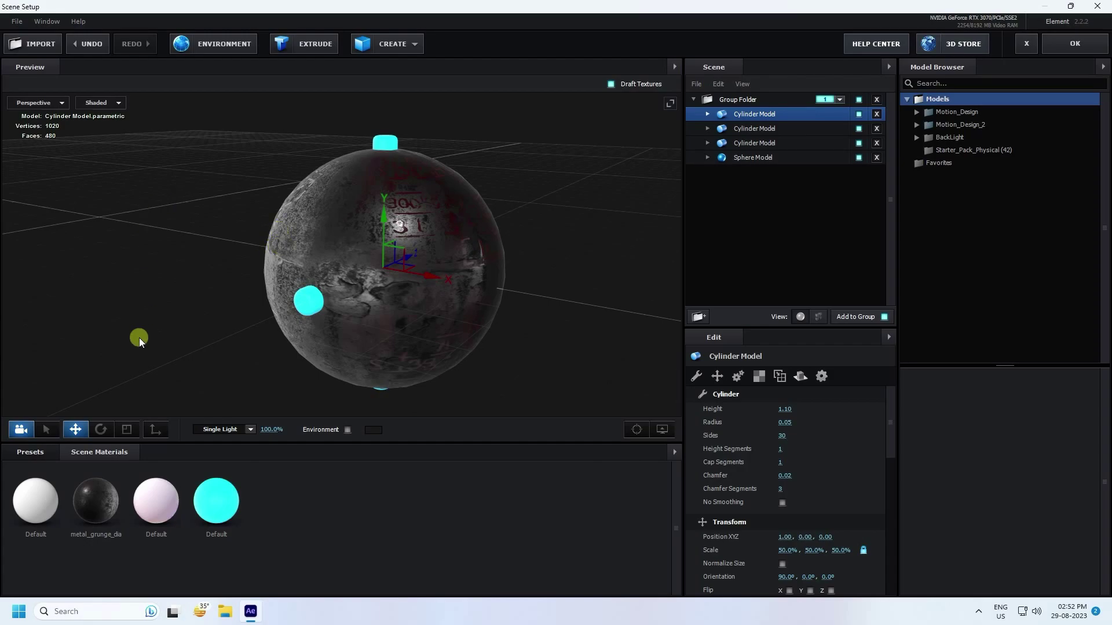
click(101, 429)
drag(366, 283, 480, 270)
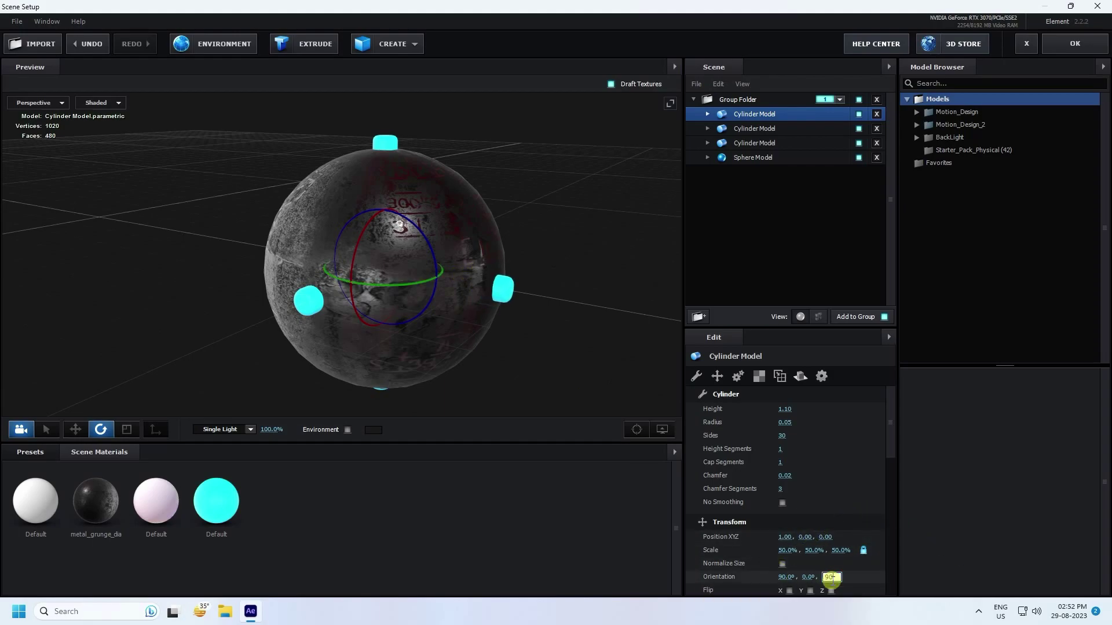
click(466, 272)
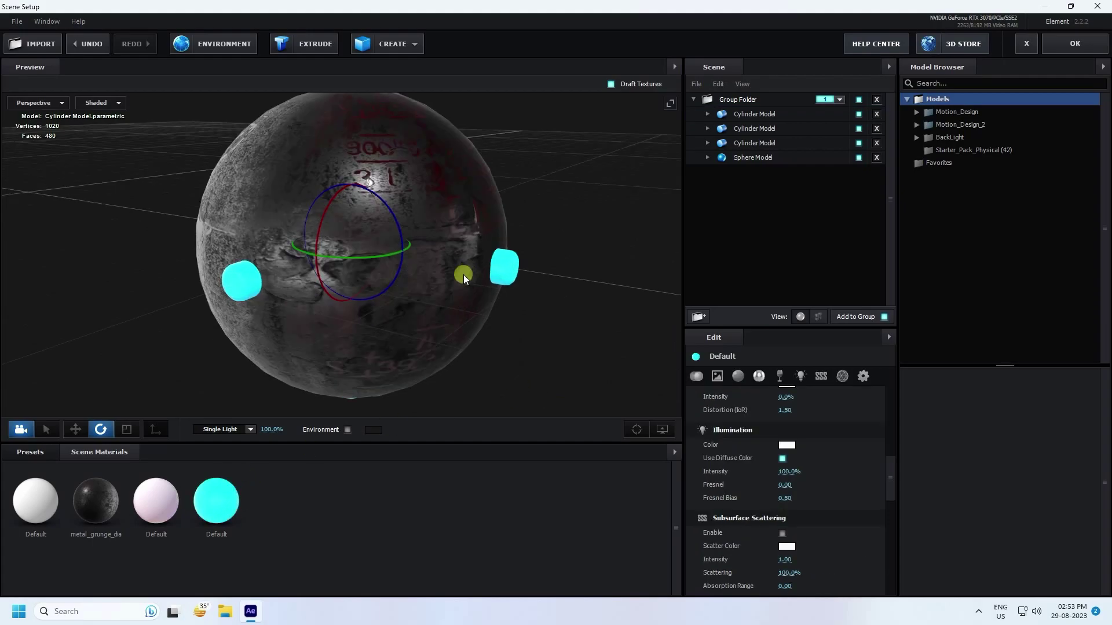
Step: Duplicate the glowing cyan material and select the copy for editing
right_click(217, 510)
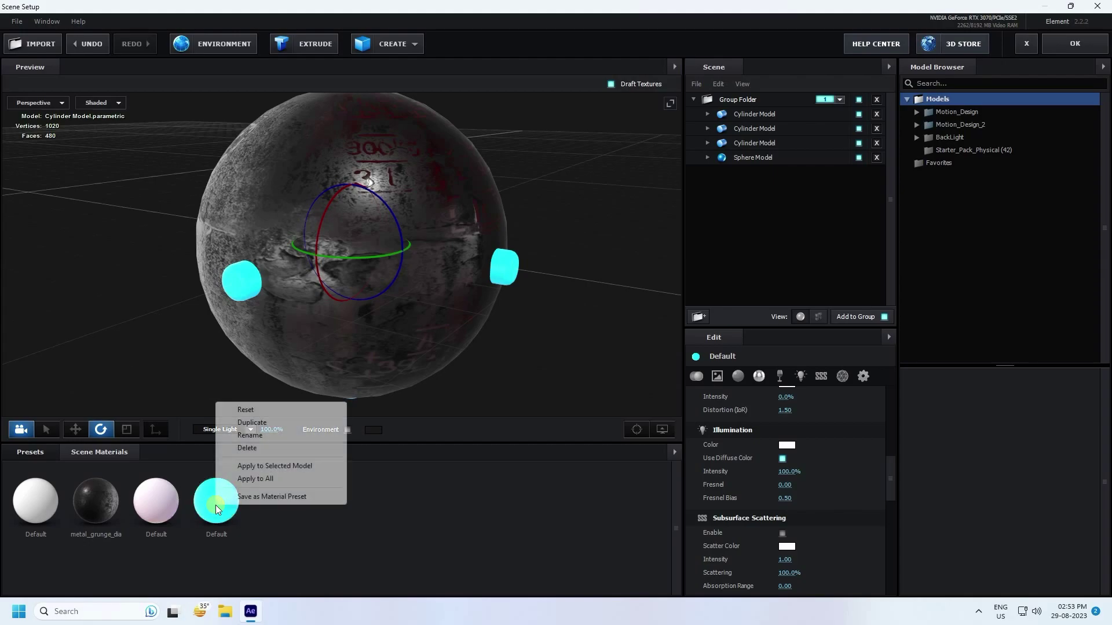
click(248, 423)
click(272, 500)
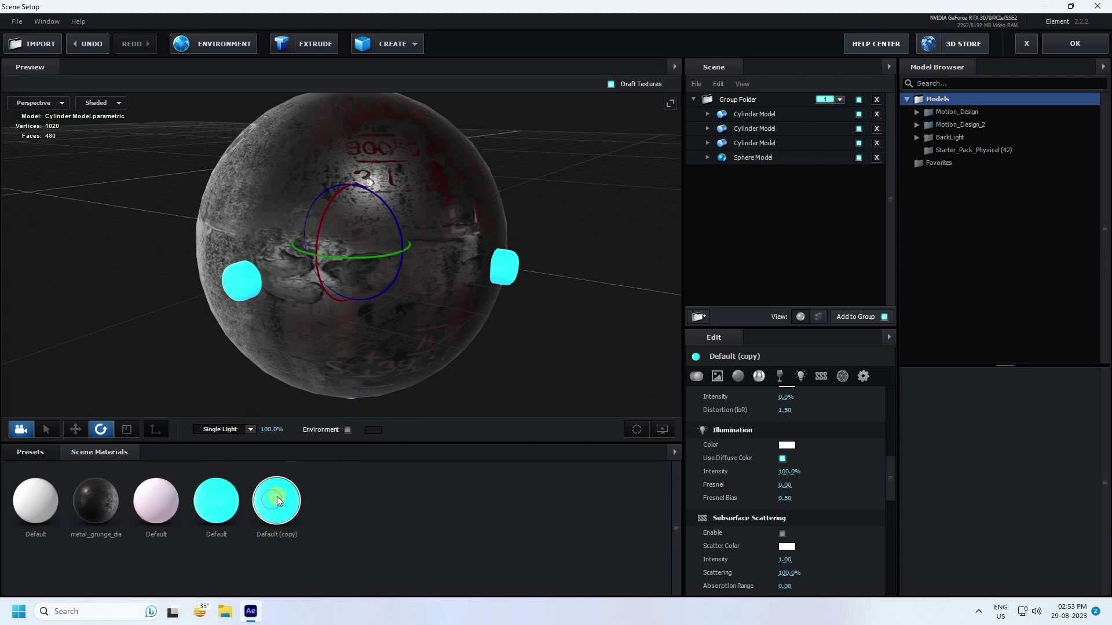
Step: Set the copied material's diffuse color to orange, RGB 255, 100, 0
scroll(789, 524, up, 10)
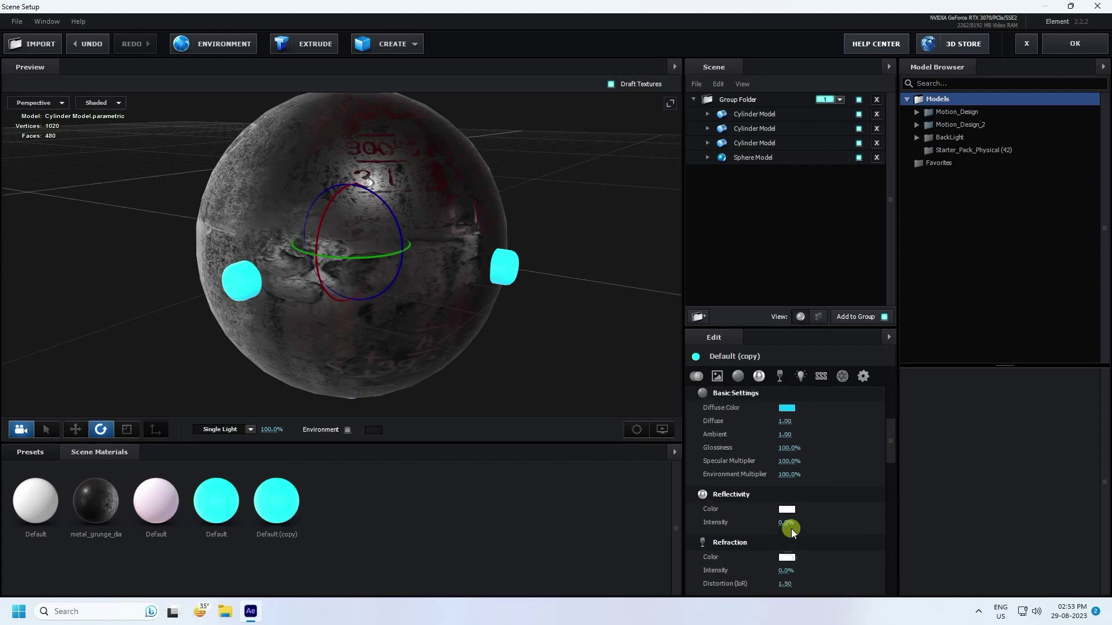
scroll(752, 492, up, 3)
click(788, 508)
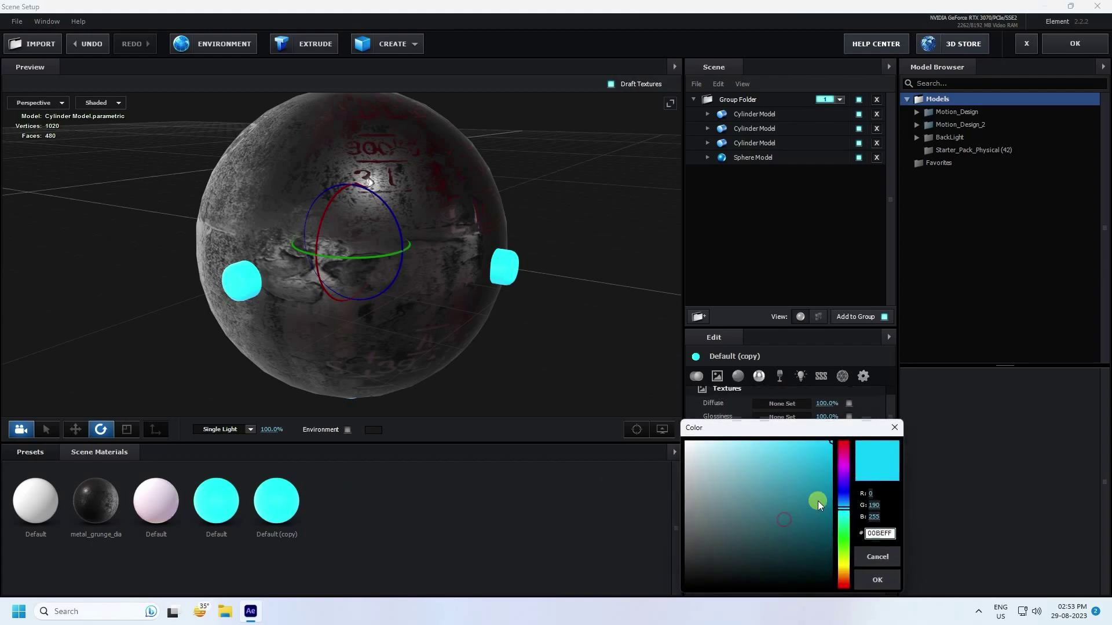
click(871, 495)
key(Tab)
text(1)
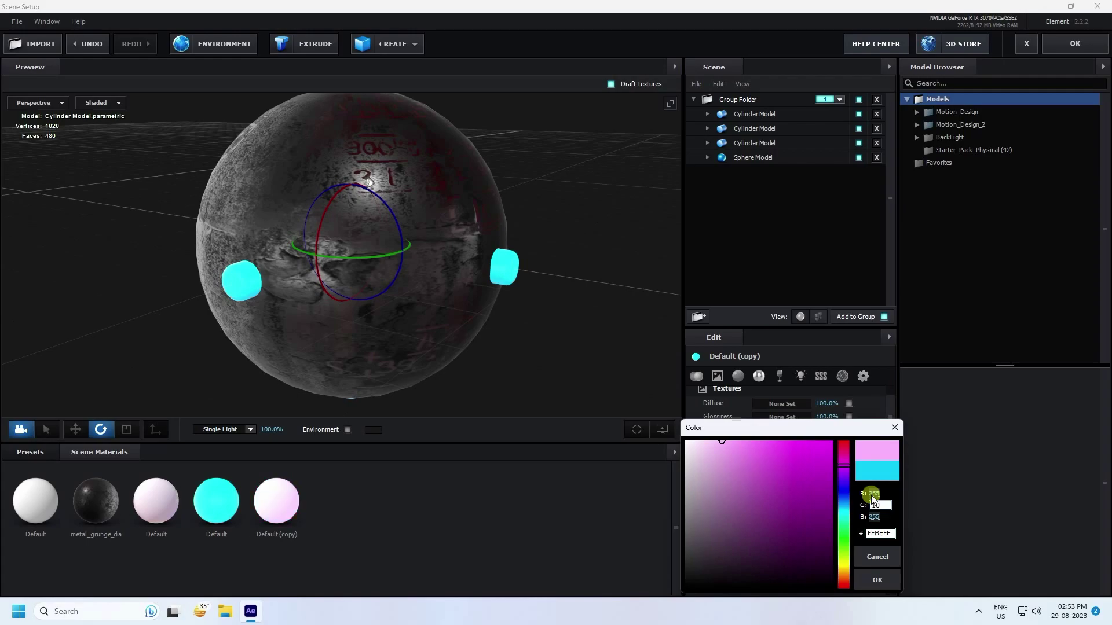
text(00)
key(Tab)
text(0)
key(Tab)
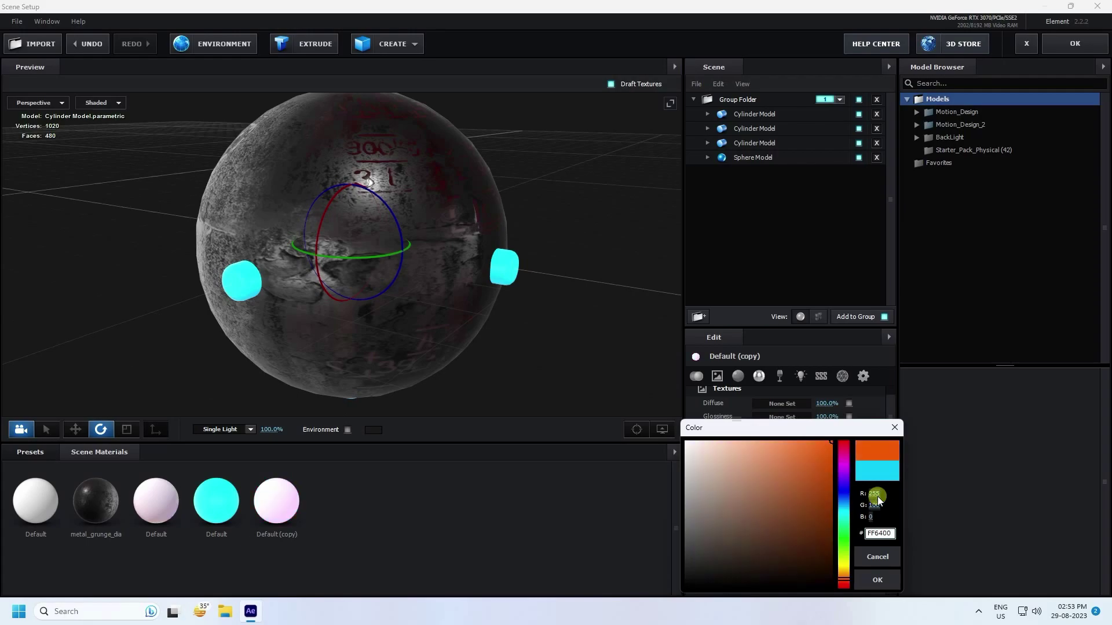
click(886, 581)
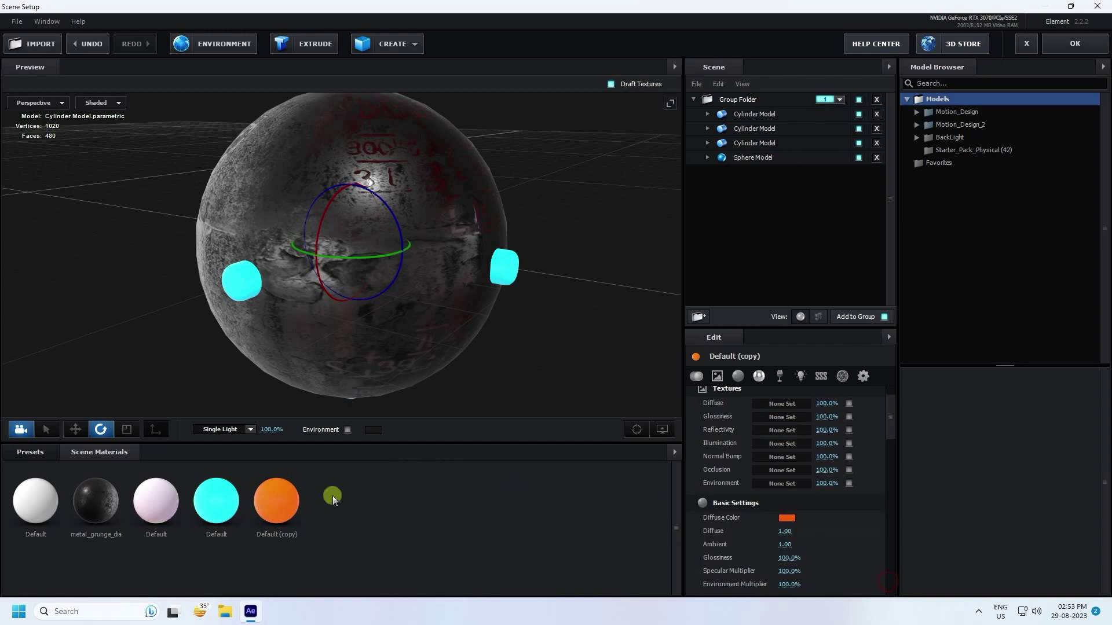
Step: Apply the orange material to the newest cylinder copy and check the whole sphere in the preview
drag(267, 517, 742, 110)
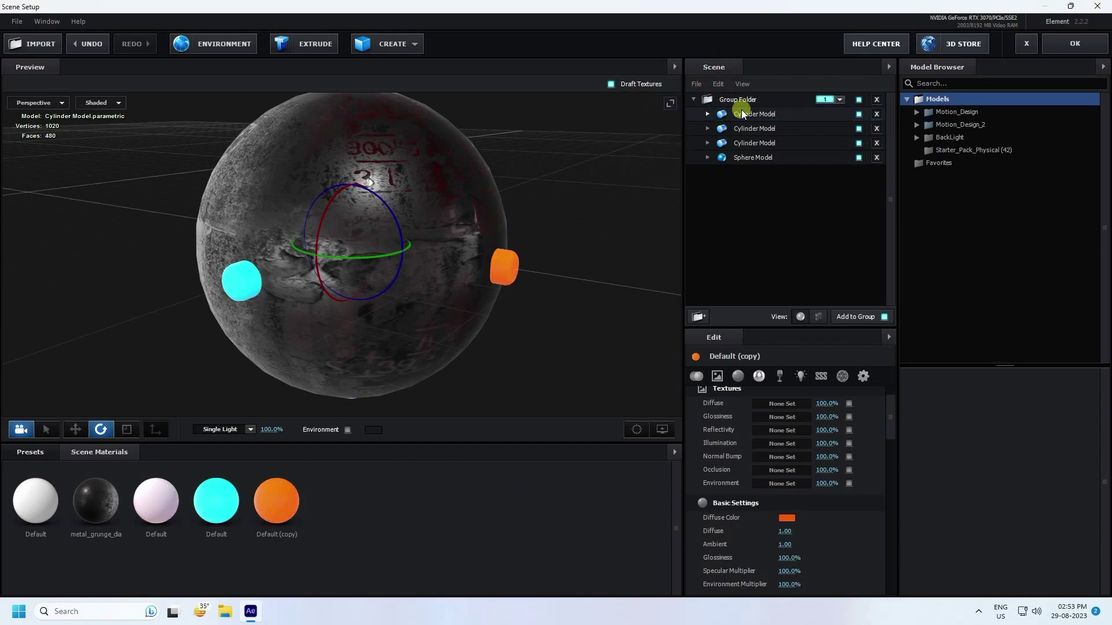
drag(445, 314, 554, 352)
scroll(528, 342, down, 3)
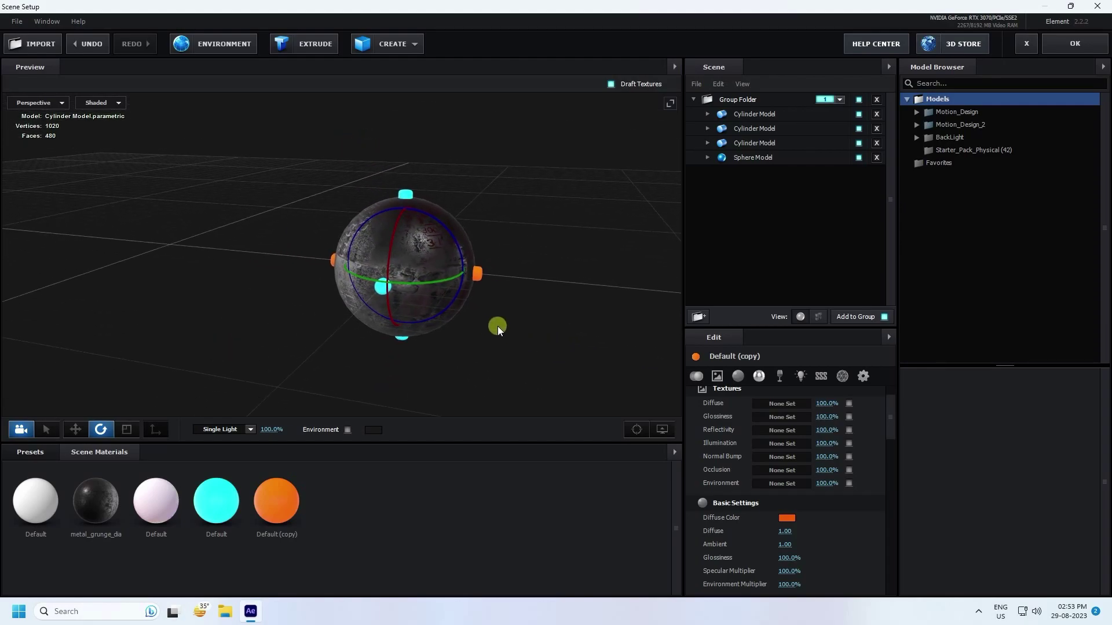
drag(493, 325, 562, 343)
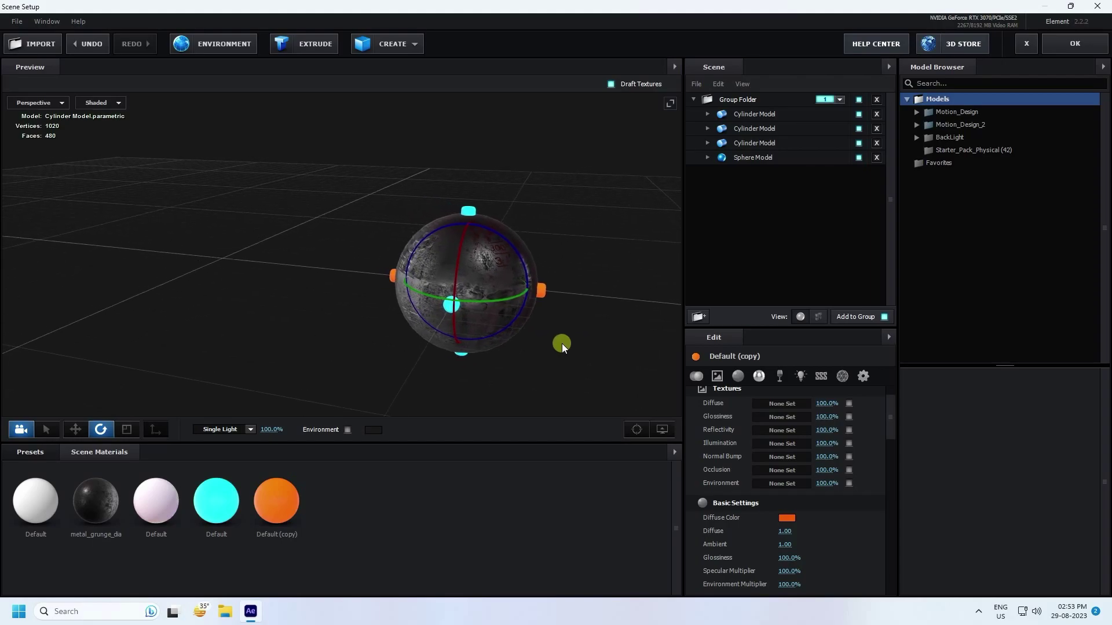
Step: Create a new group folder, move it out of the existing group to the top level, and assign it to group 2
click(699, 317)
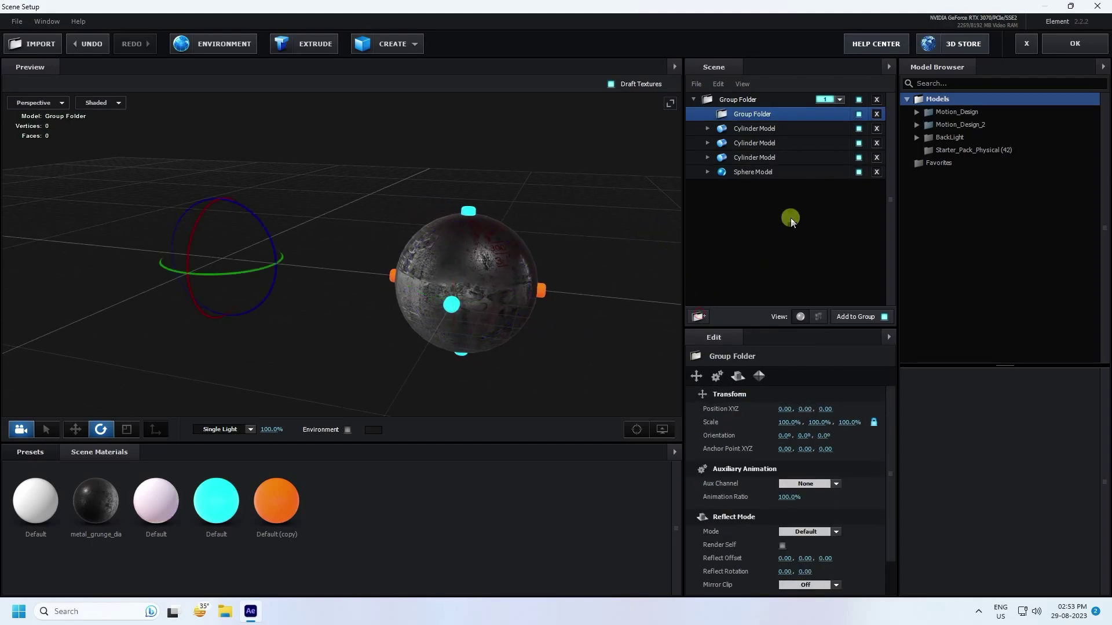
drag(759, 115, 734, 187)
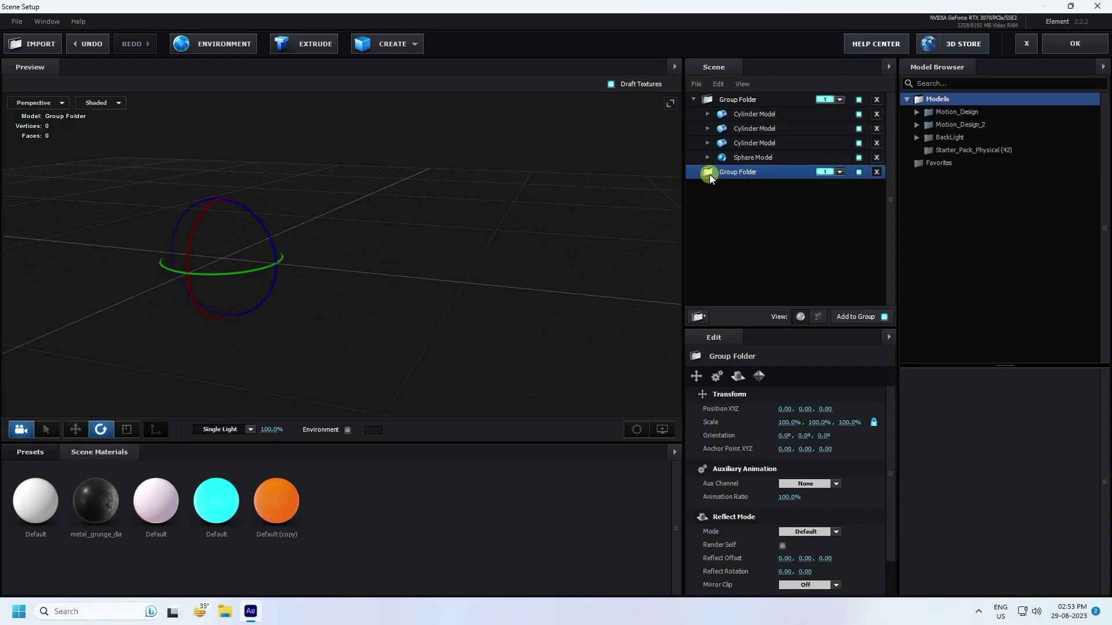
click(840, 172)
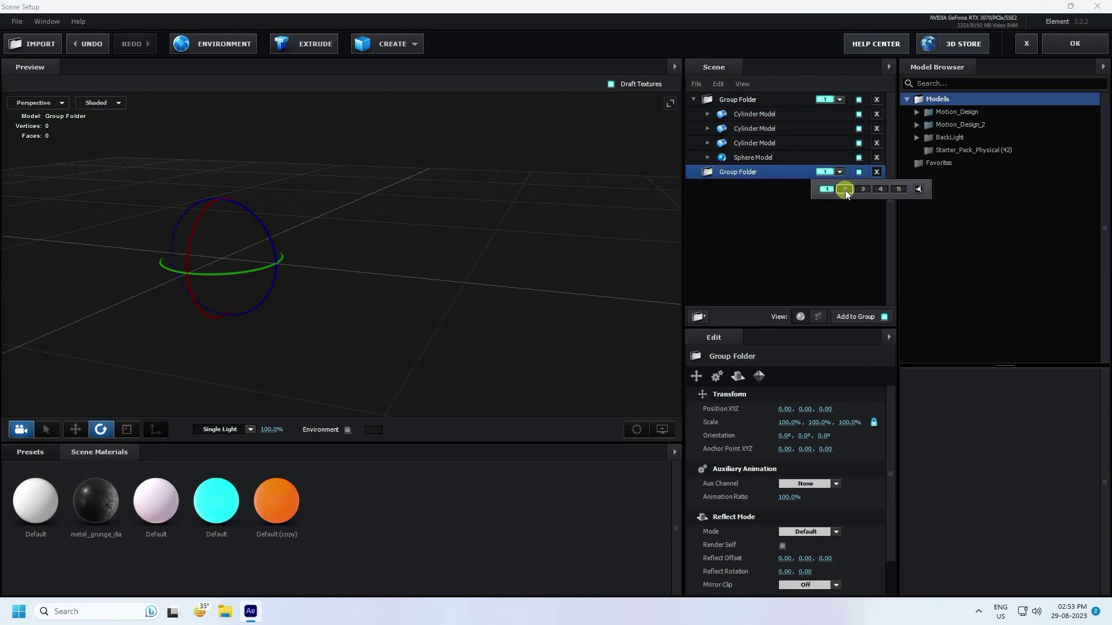
click(845, 189)
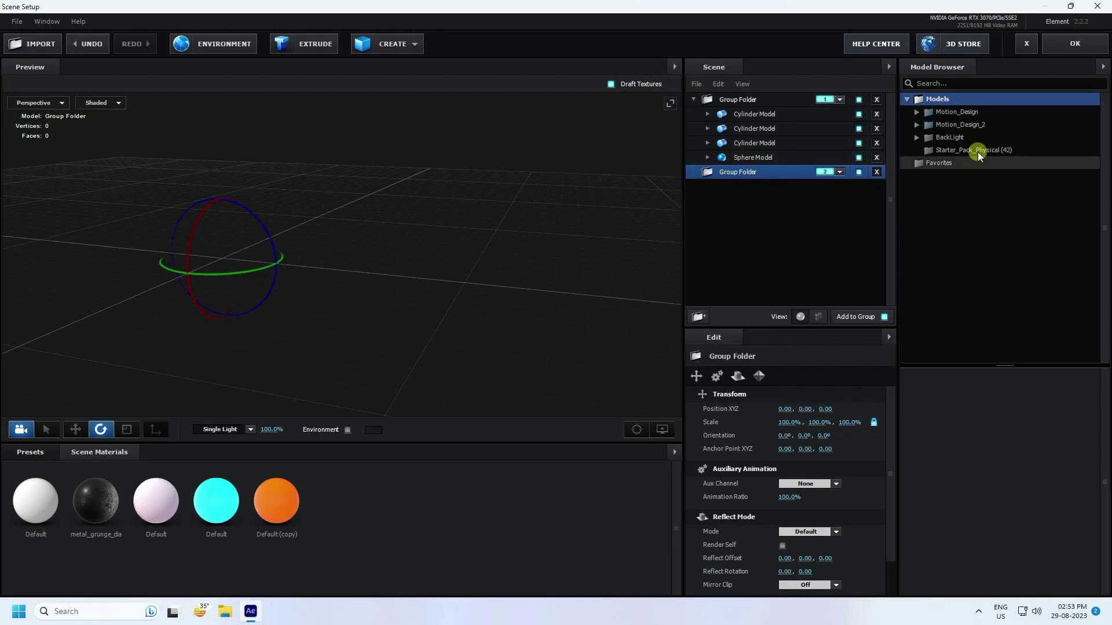
Step: Add the Mech_Assortment_21 model from the Motion_Design_2 Mech collection to the second group folder
double_click(971, 130)
scroll(952, 278, down, 2)
click(952, 276)
scroll(979, 437, down, 3)
scroll(978, 440, down, 2)
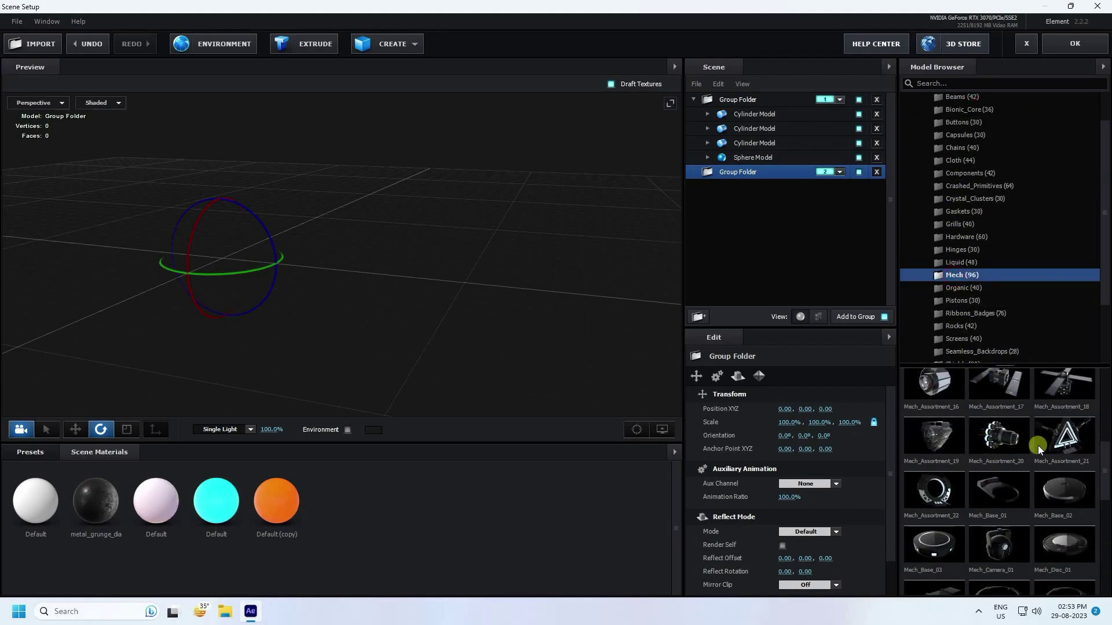
click(1073, 444)
drag(454, 329, 493, 365)
Step: Scale the Mech_Assortment_21 model uniformly to 90%
click(76, 429)
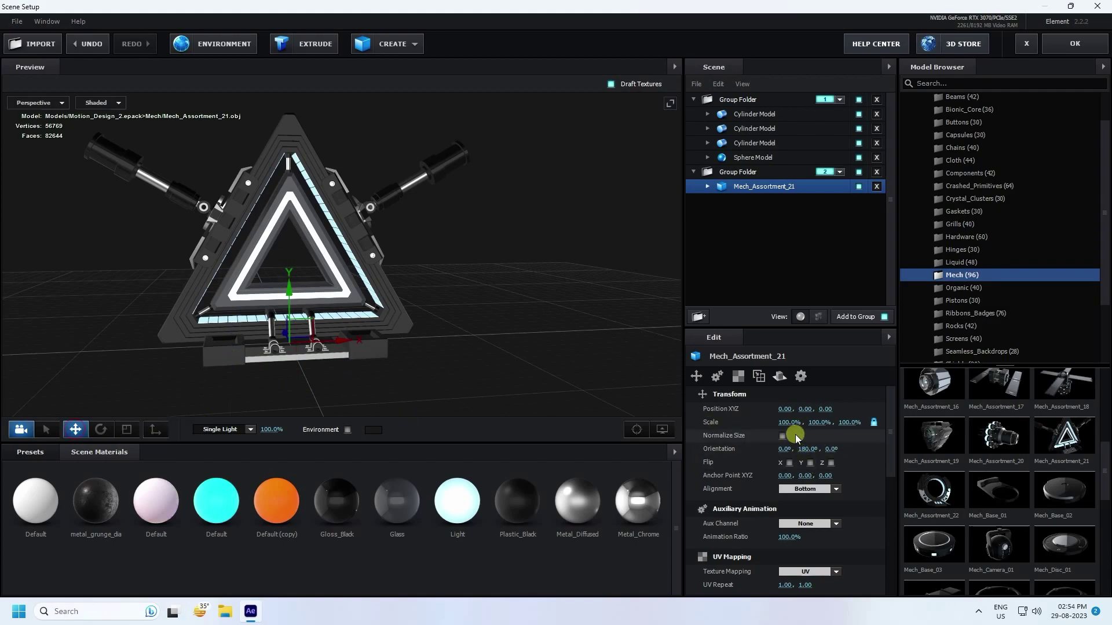
click(787, 425)
text(90)
key(Return)
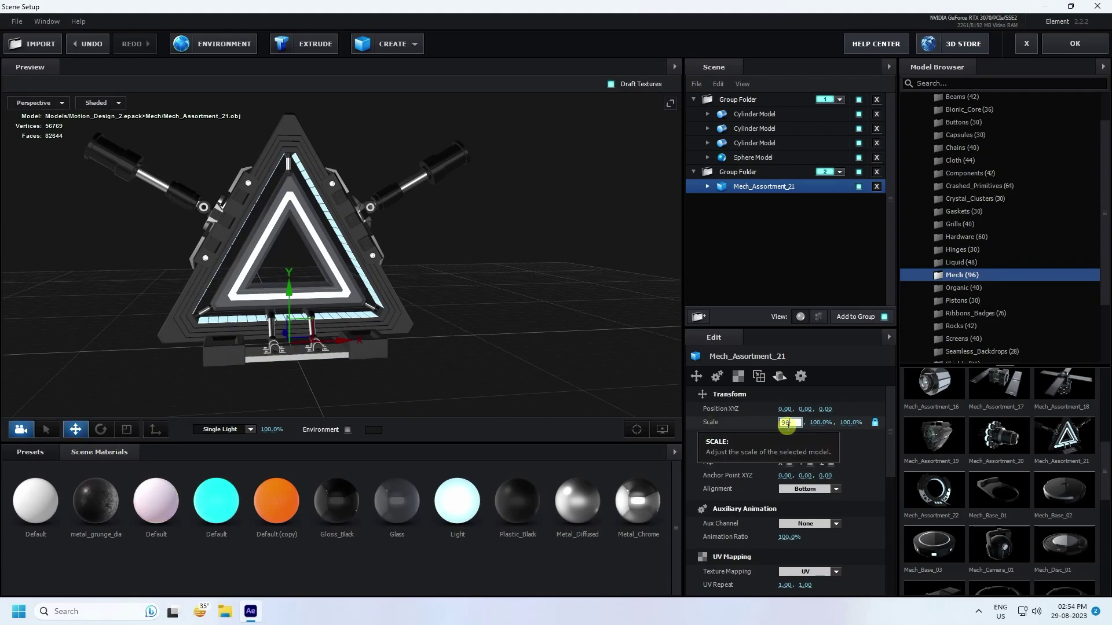
drag(399, 312, 444, 305)
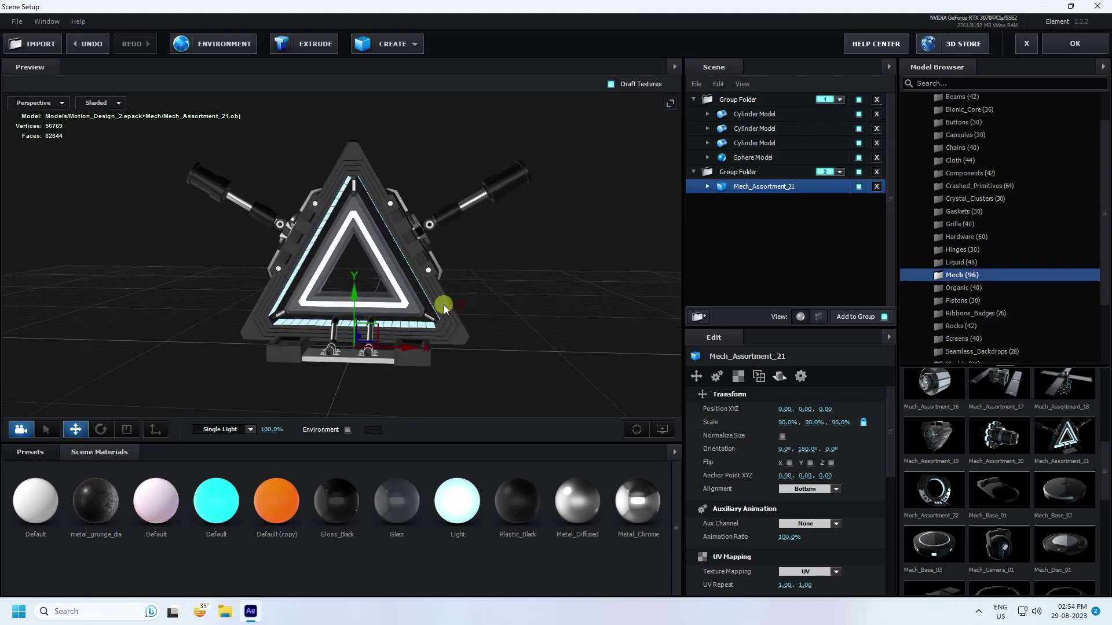
Step: Check both model groups in the preview, accept the scene setup and view the result in the composition
click(752, 99)
drag(499, 354, 467, 384)
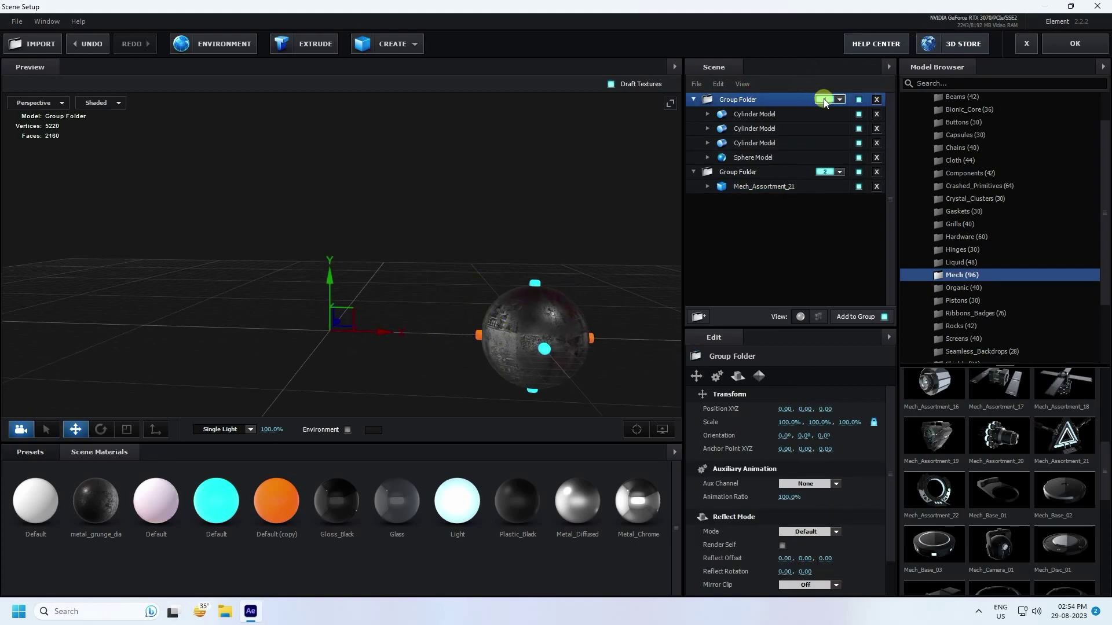
click(763, 176)
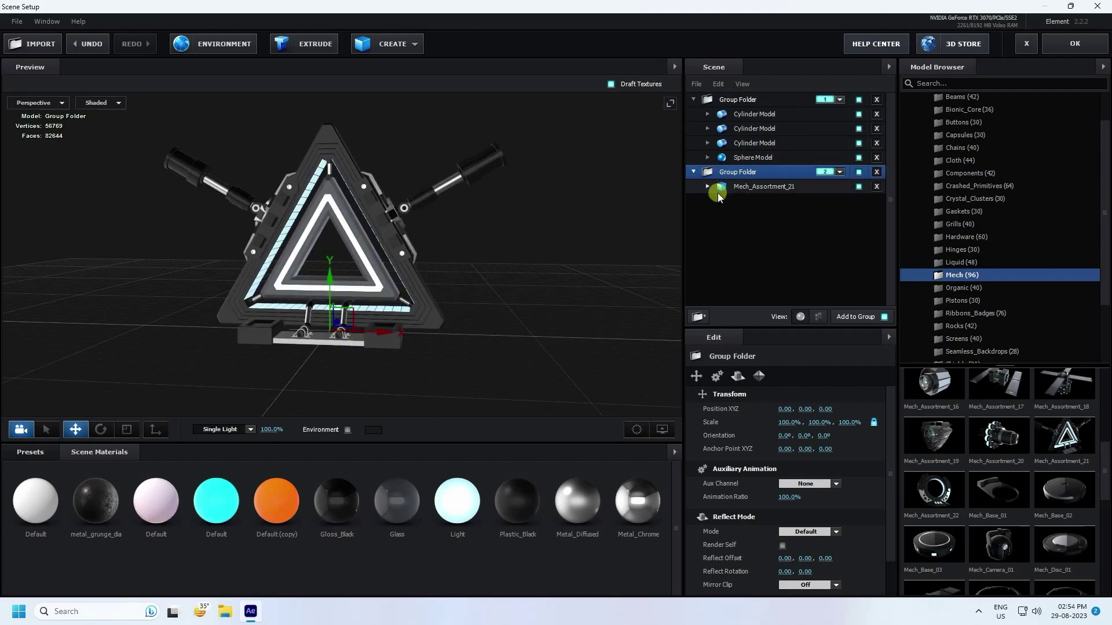
click(1076, 46)
scroll(655, 224, up, 4)
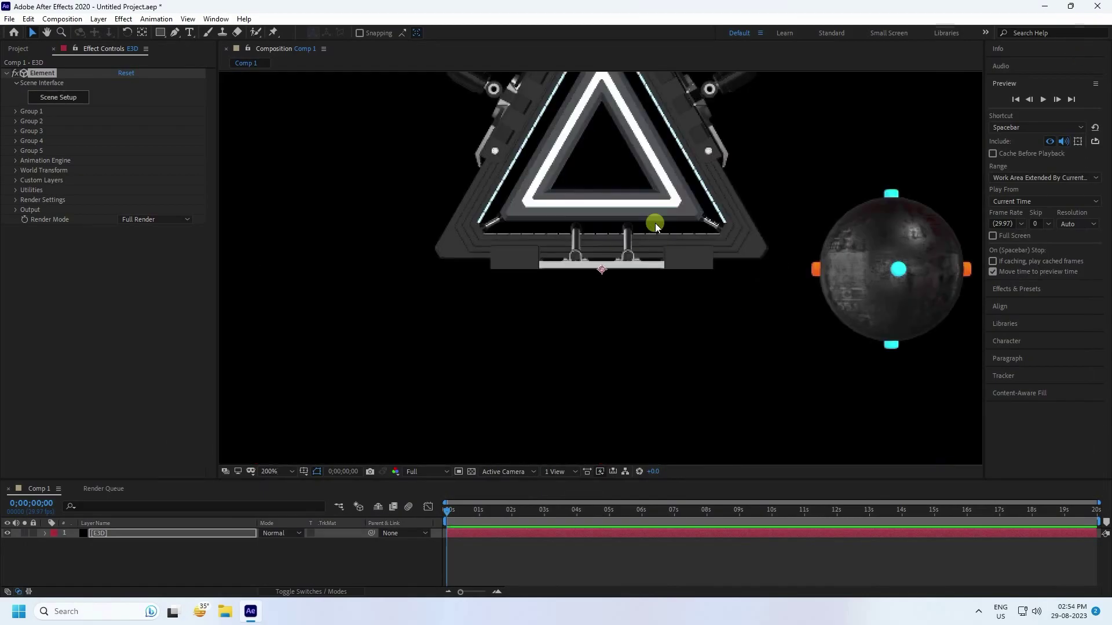
scroll(645, 260, down, 4)
key(slash)
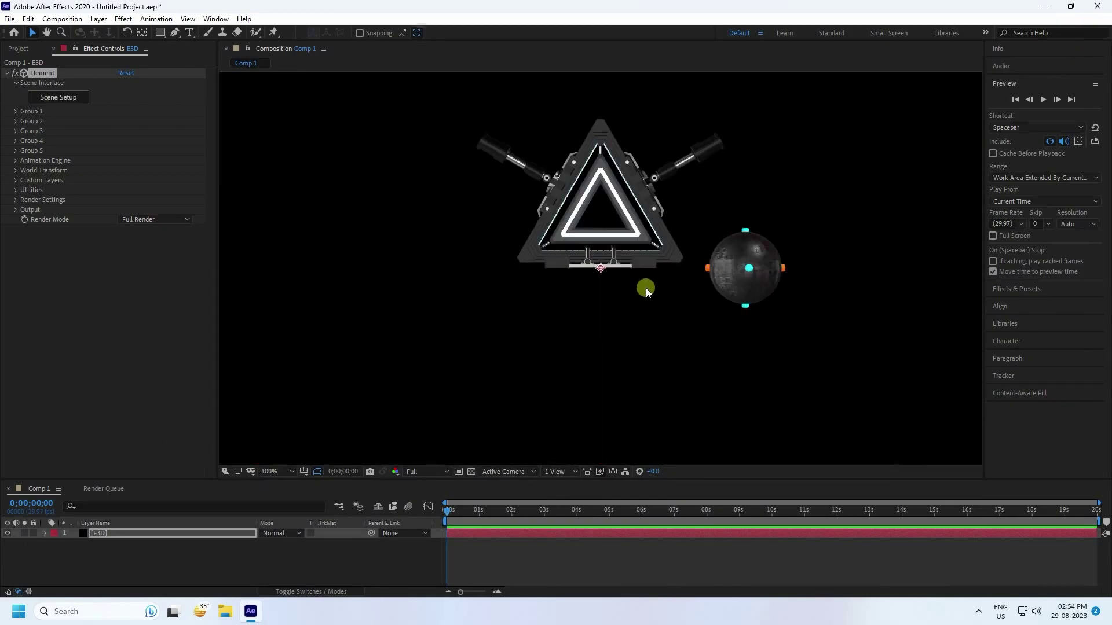
Step: Choose an additional lighting preset in the Element render settings of the E3D layer
click(121, 561)
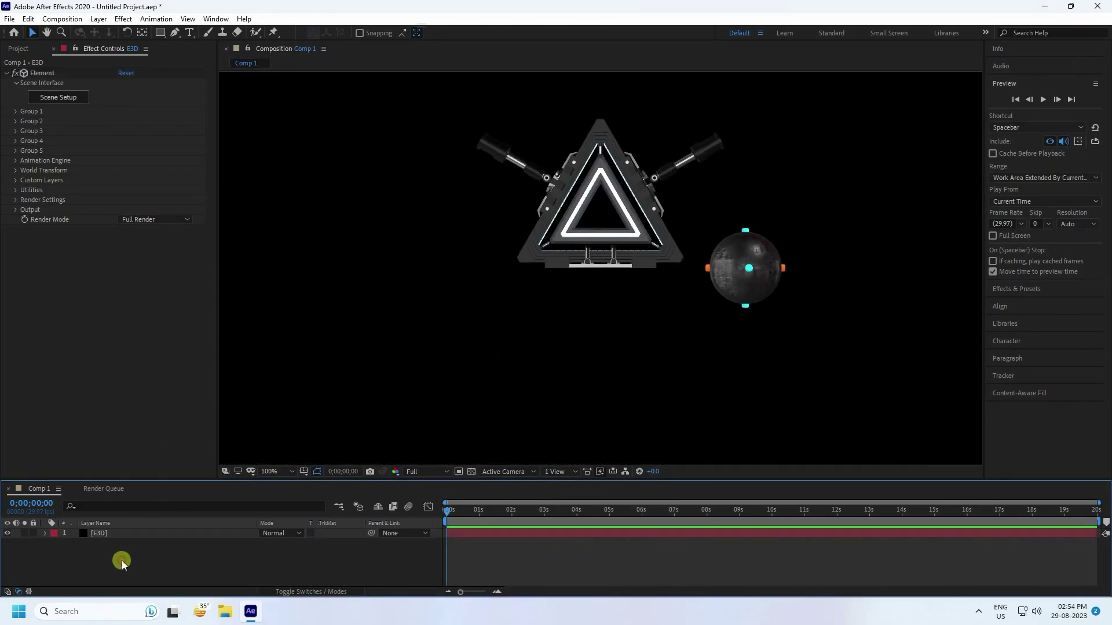
click(98, 536)
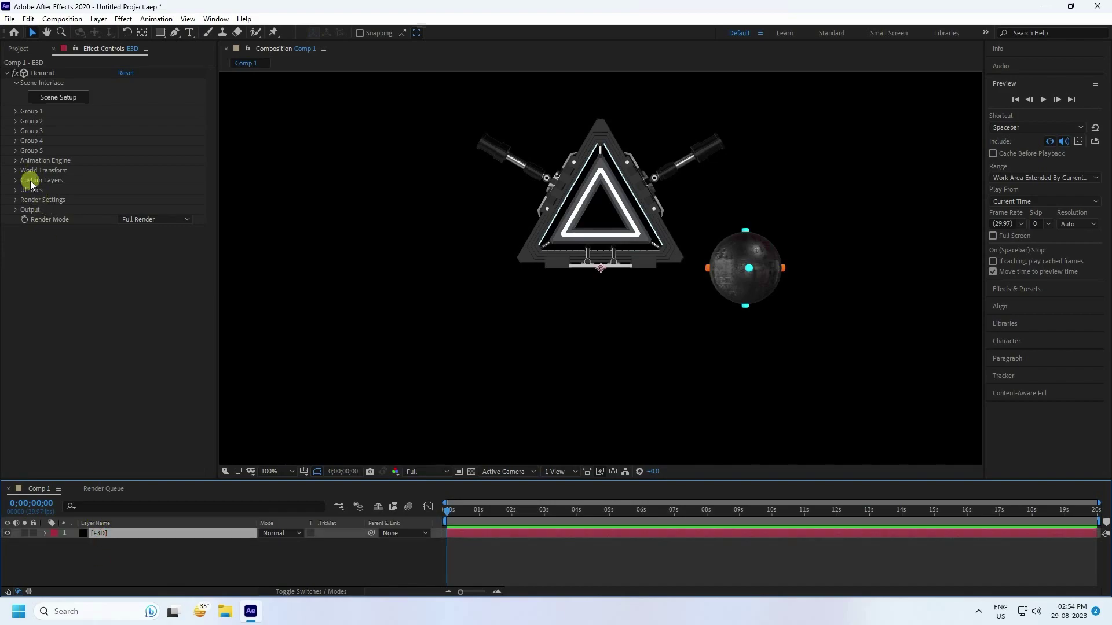
click(16, 200)
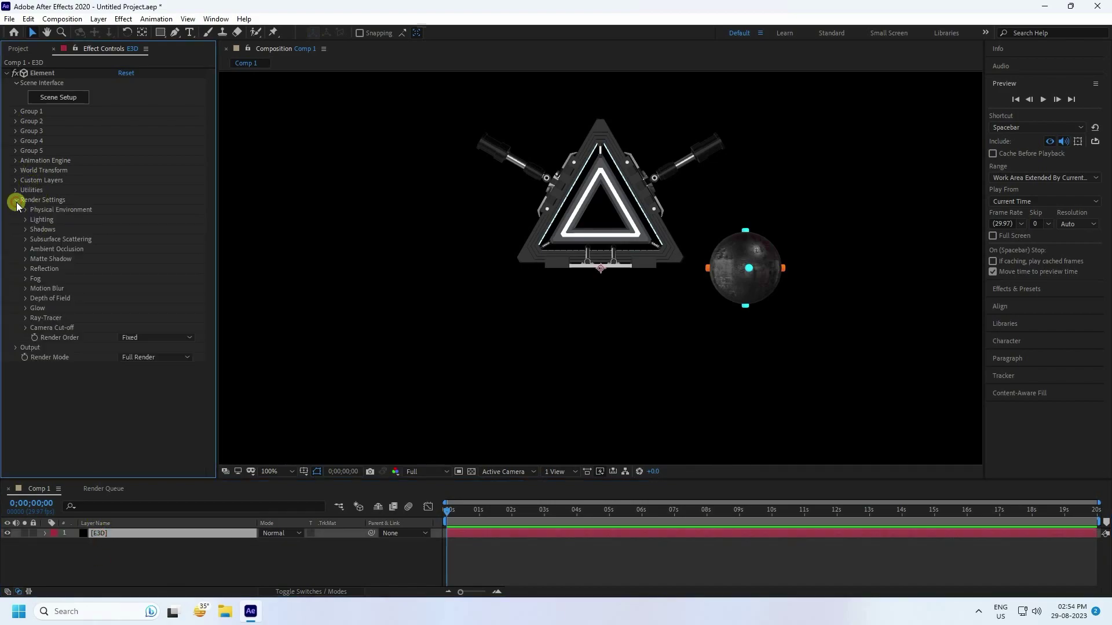
click(26, 220)
click(131, 249)
click(148, 441)
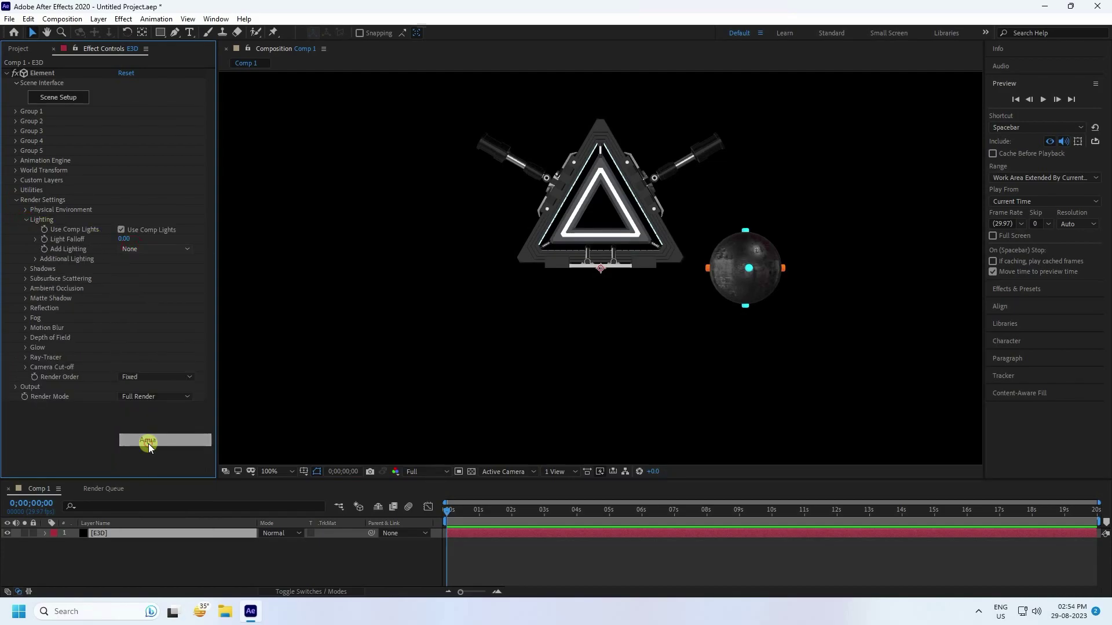
click(26, 220)
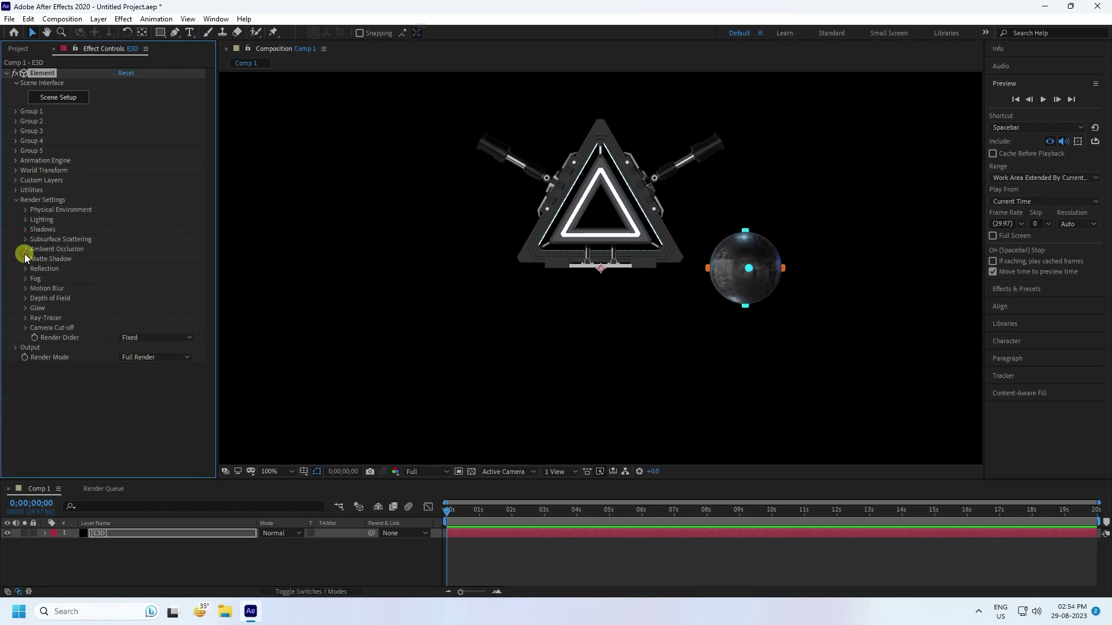
Step: Enable ambient occlusion in the render settings and set the SSAO quality preset to High
click(25, 253)
click(119, 262)
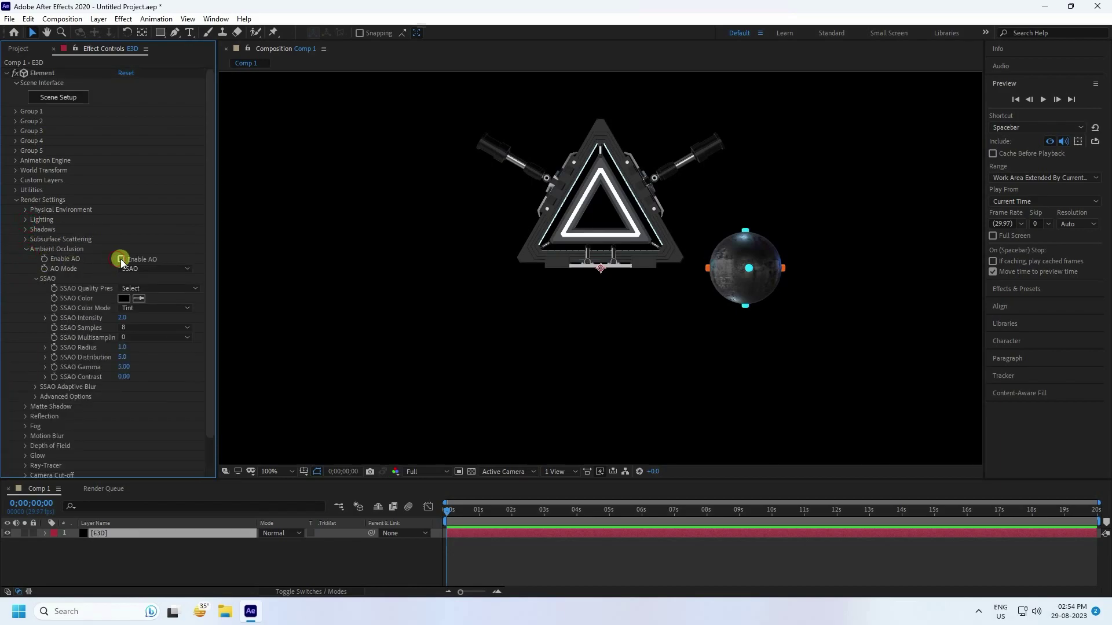
click(120, 259)
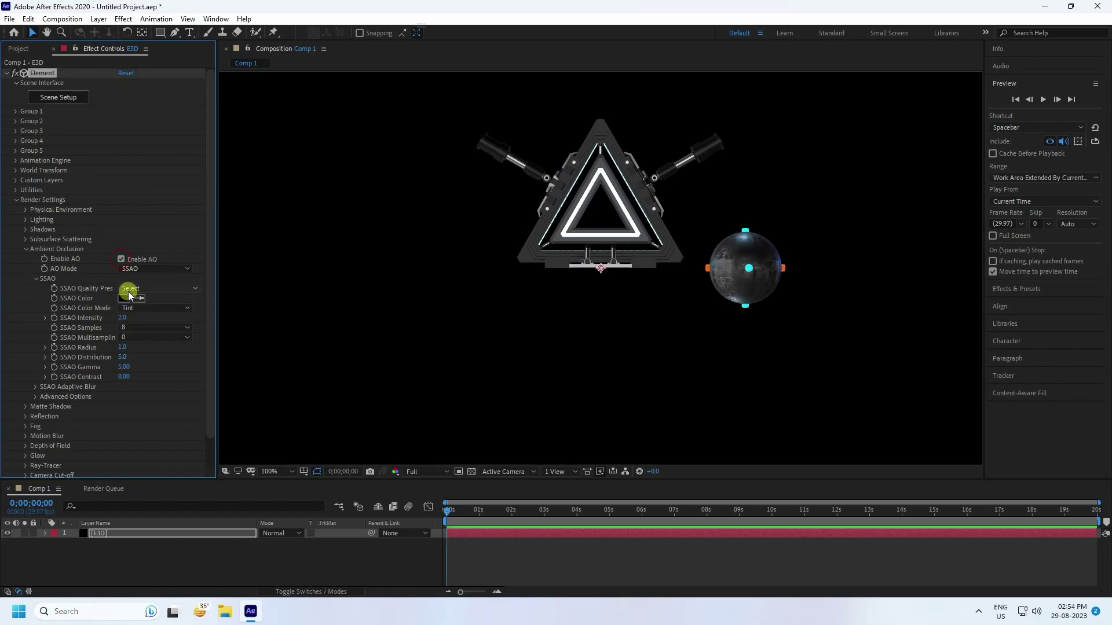
click(131, 289)
click(147, 339)
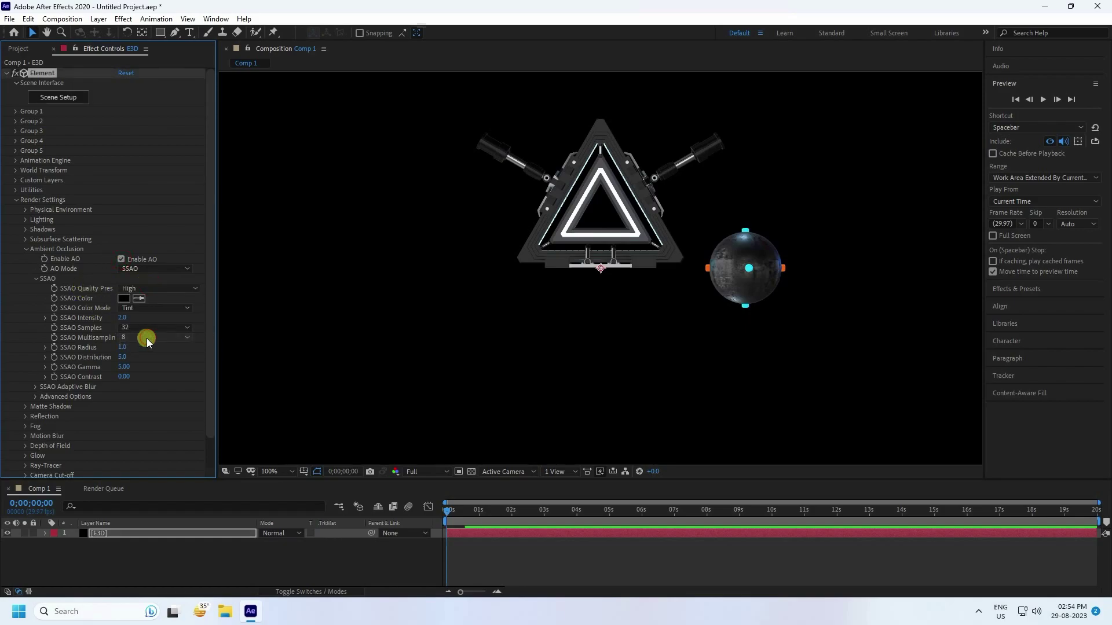
Step: Set the SSAO intensity to 5 and the SSAO radius to 2, and save the project
click(117, 314)
click(124, 316)
text(5)
key(Return)
click(123, 347)
text(2)
key(ctrl+s)
click(26, 249)
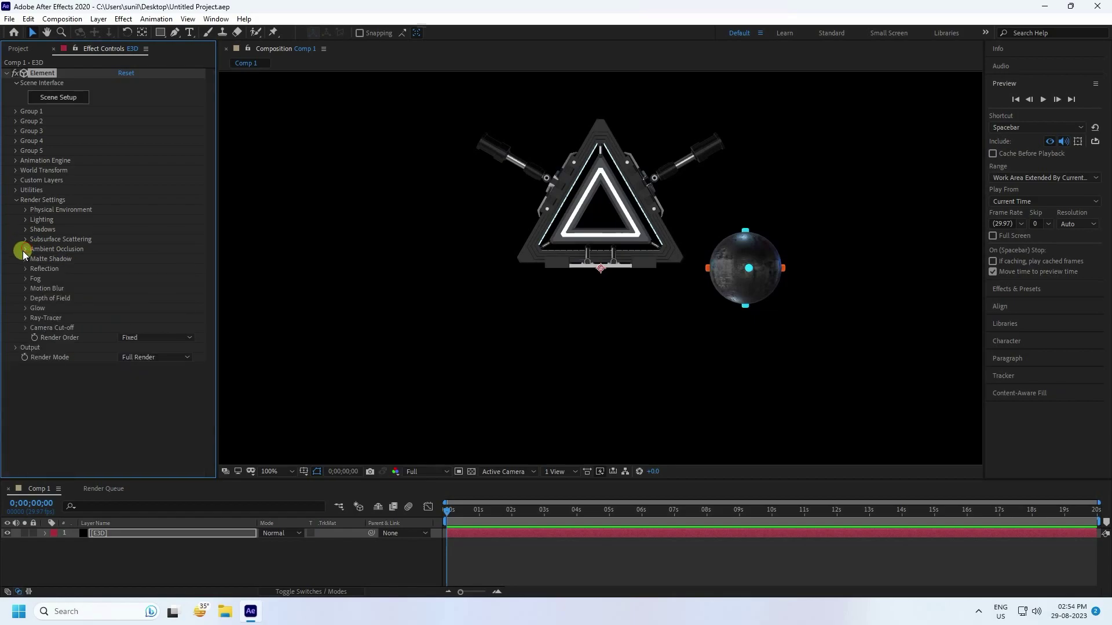
click(15, 199)
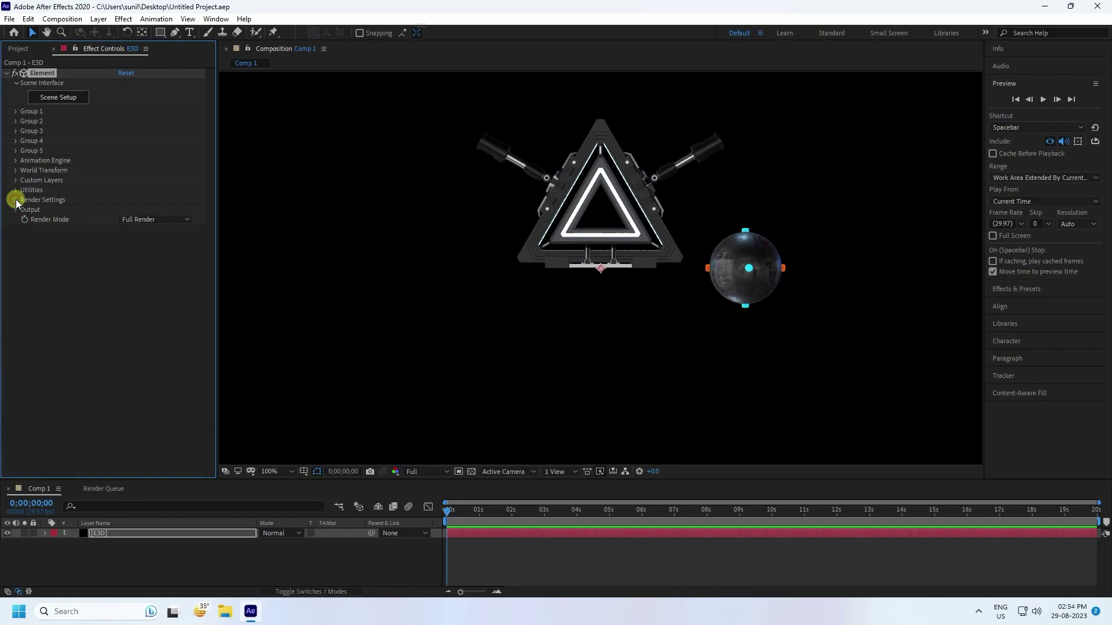
Step: Set group 1's particle replicator shape to Sphere with a shape scale of 60
click(16, 111)
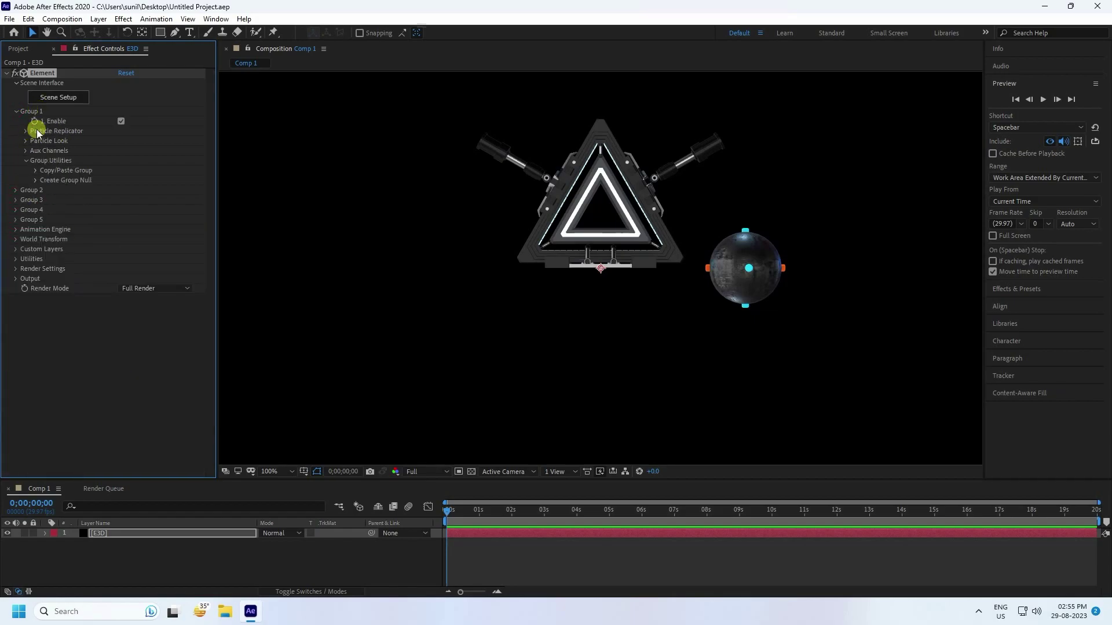
click(25, 131)
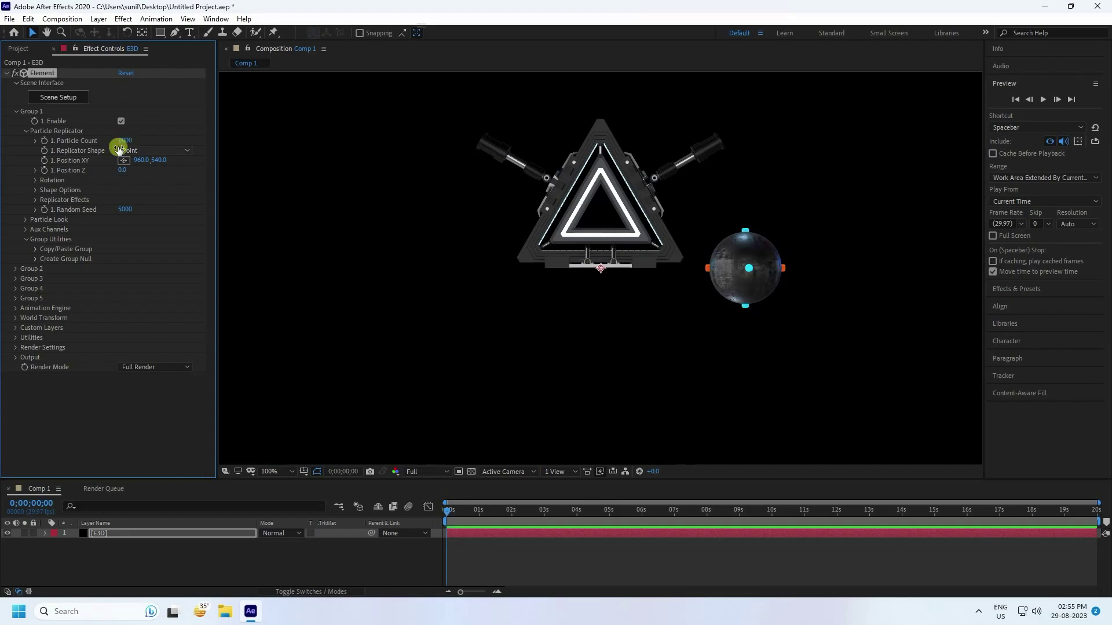
click(162, 151)
click(152, 202)
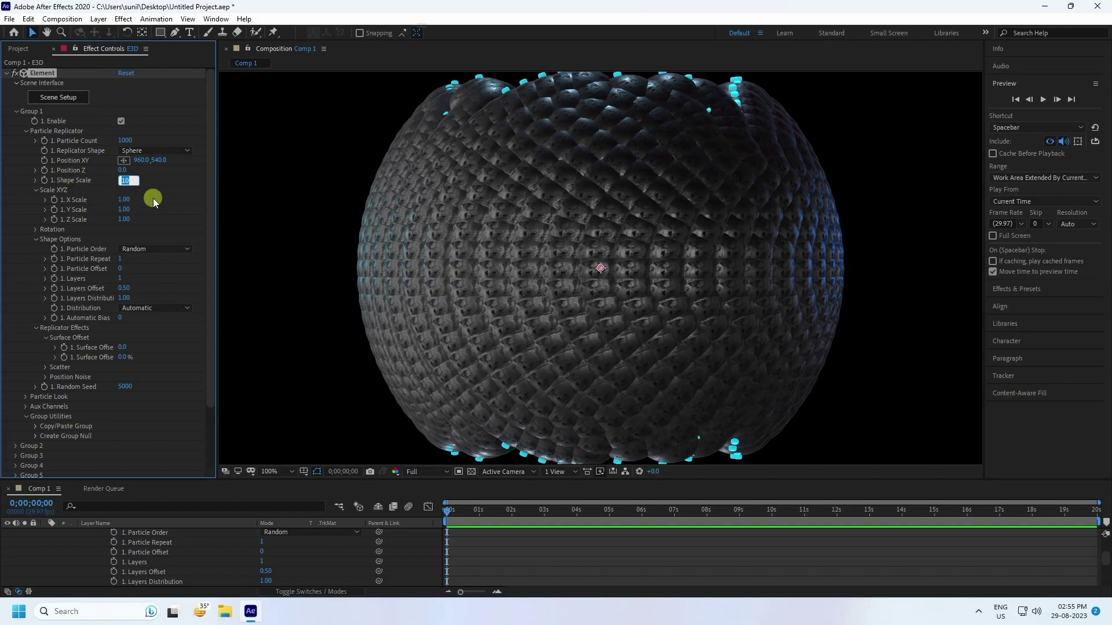
key(Return)
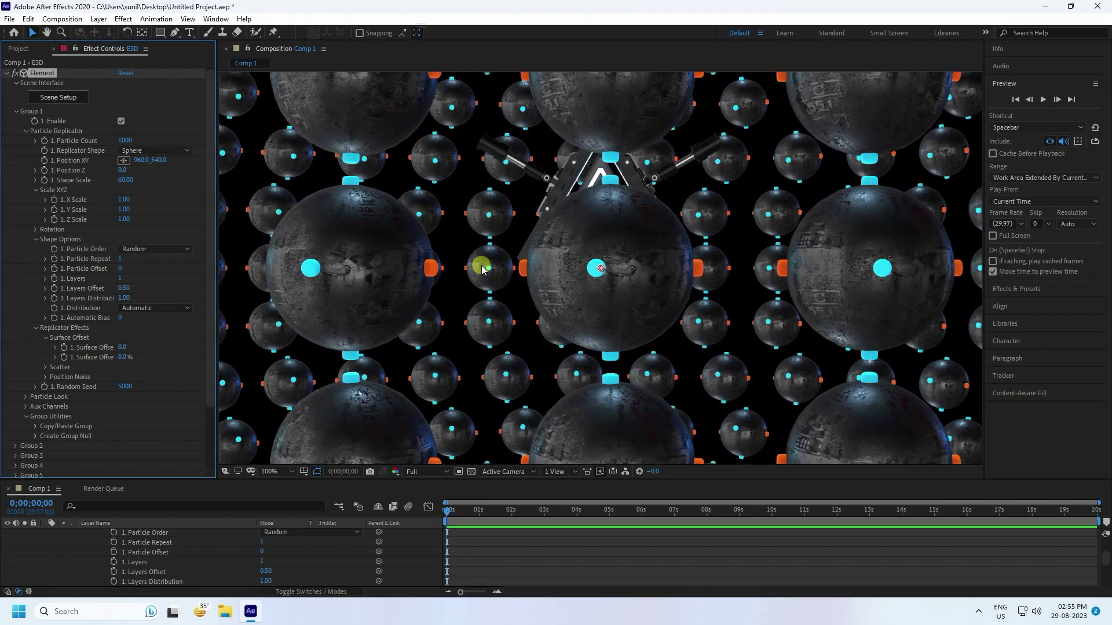
Step: Collapse the E3D layer's properties and add a new camera to the composition with the offered settings
scroll(74, 570, up, 10)
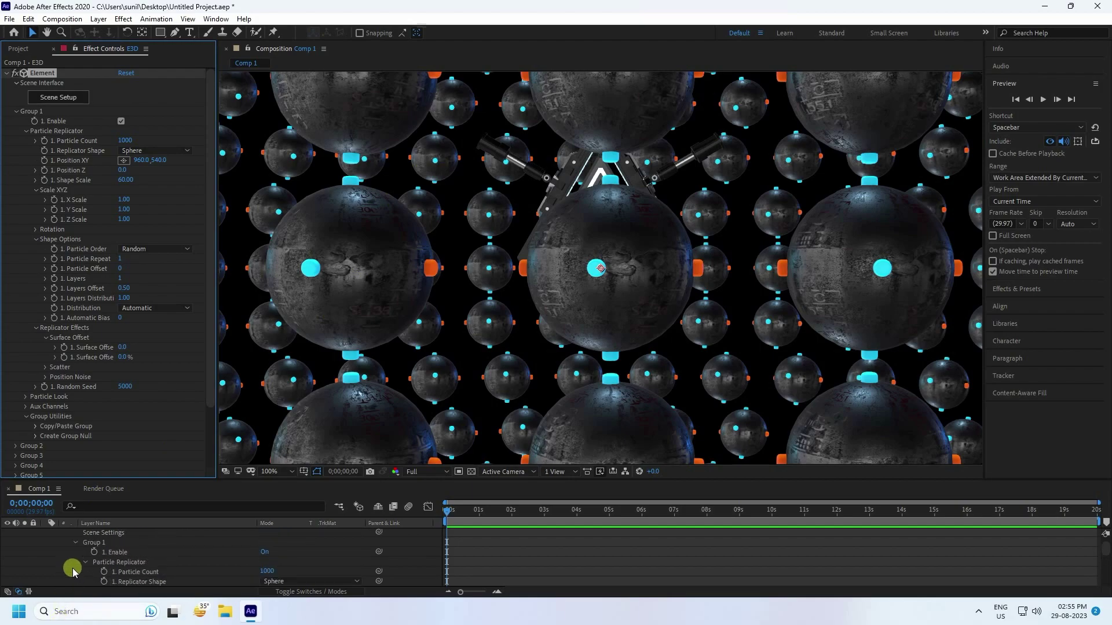
click(44, 532)
right_click(87, 548)
mouse_move(119, 410)
click(284, 466)
click(674, 428)
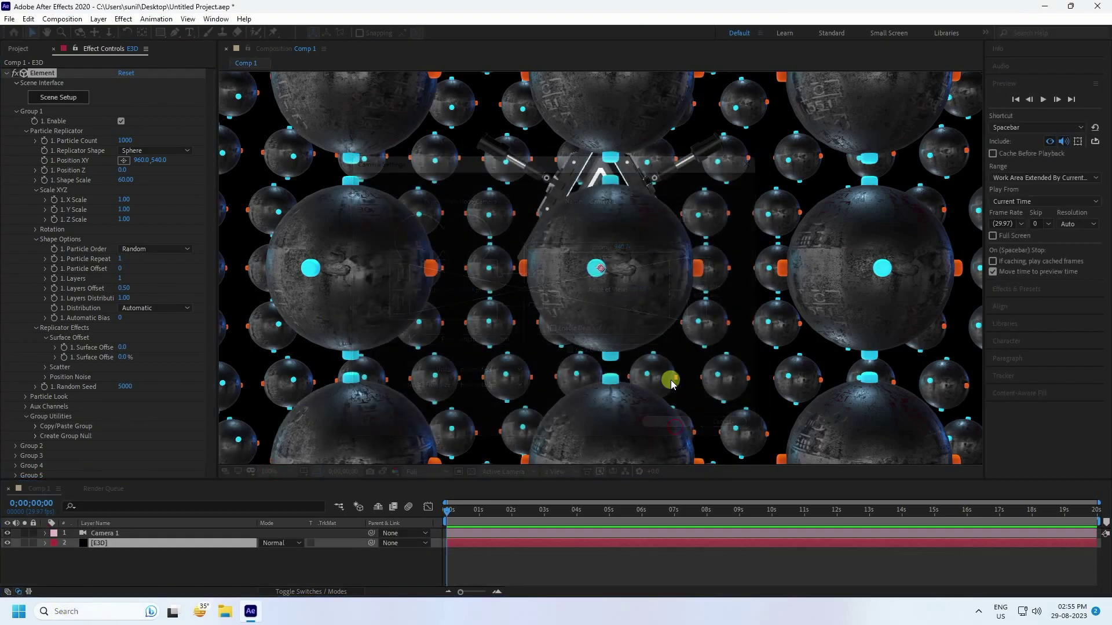
Step: Pull the camera back until most of the replicated sphere formation fits in the frame
key(c)
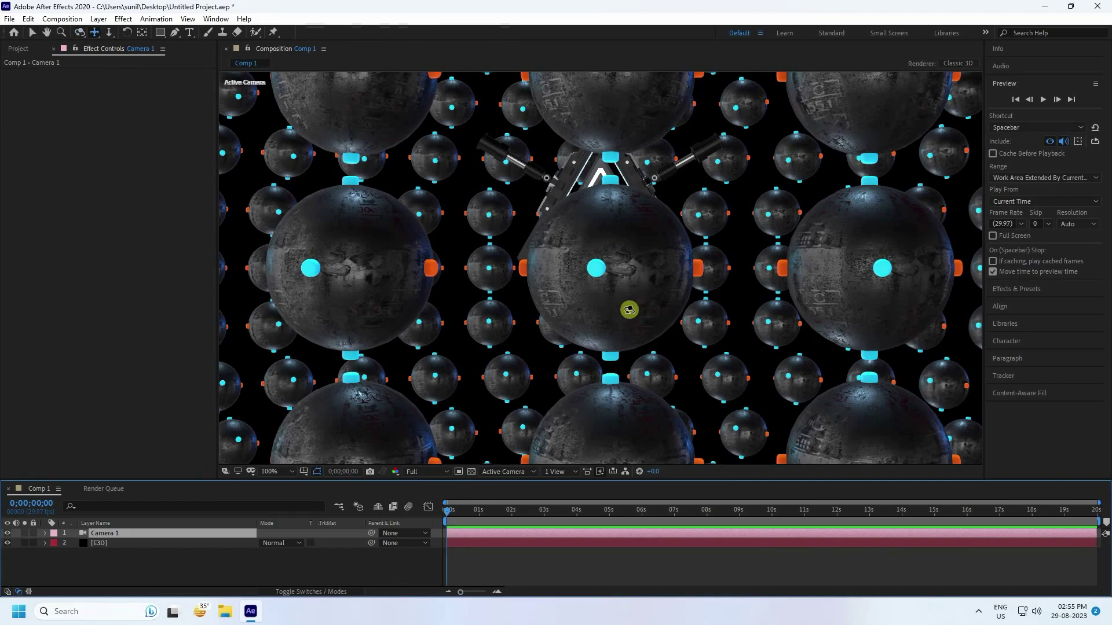
drag(628, 287, 619, 619)
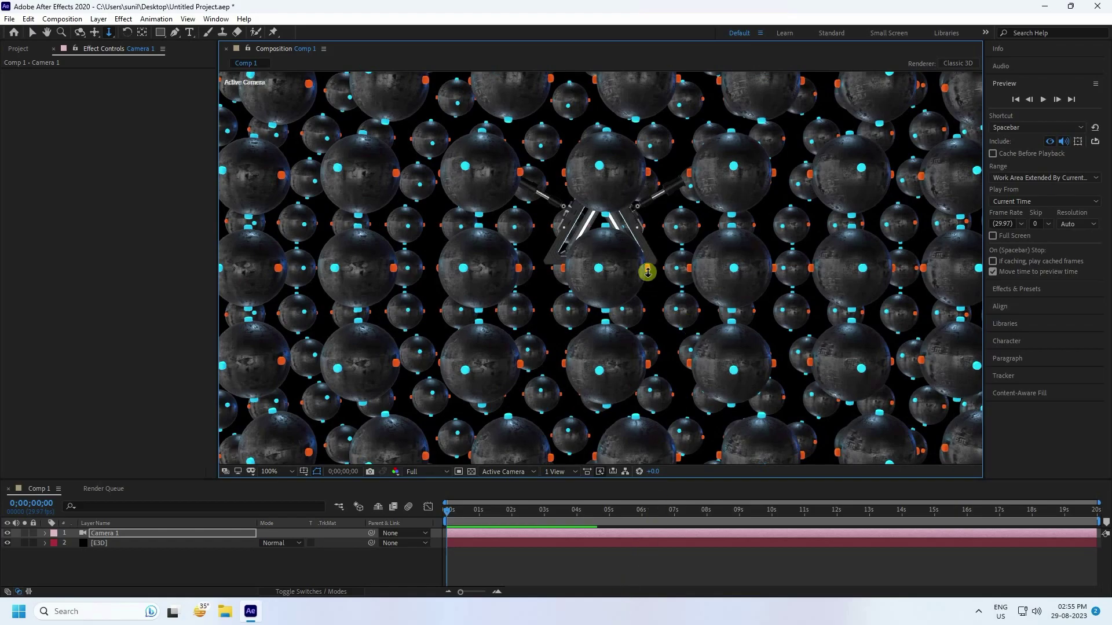
drag(629, 220, 546, 616)
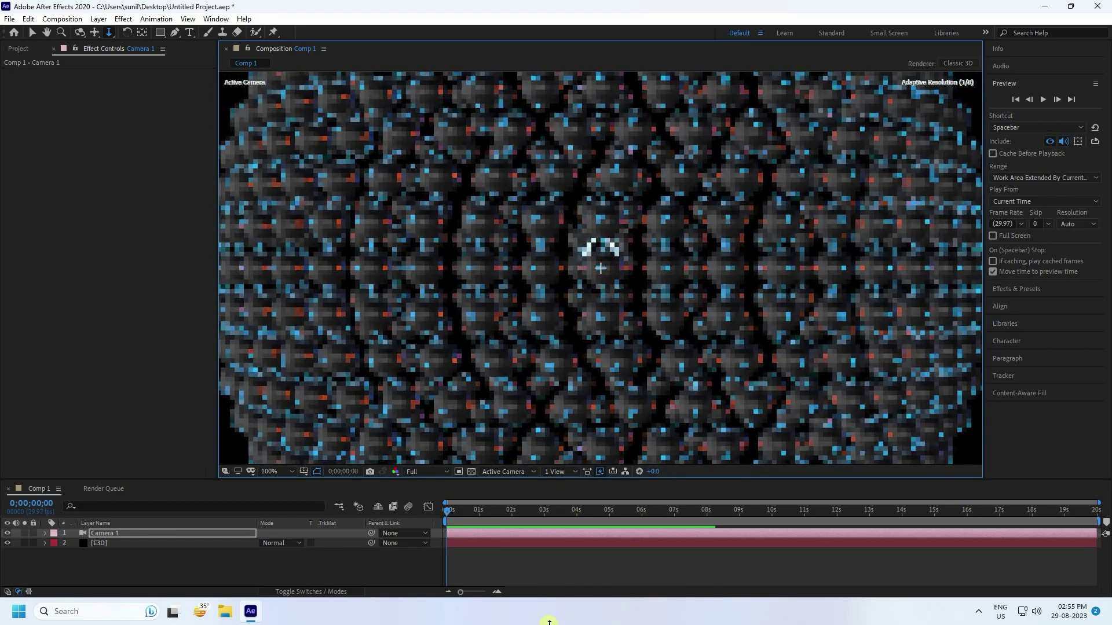
drag(603, 266, 618, 223)
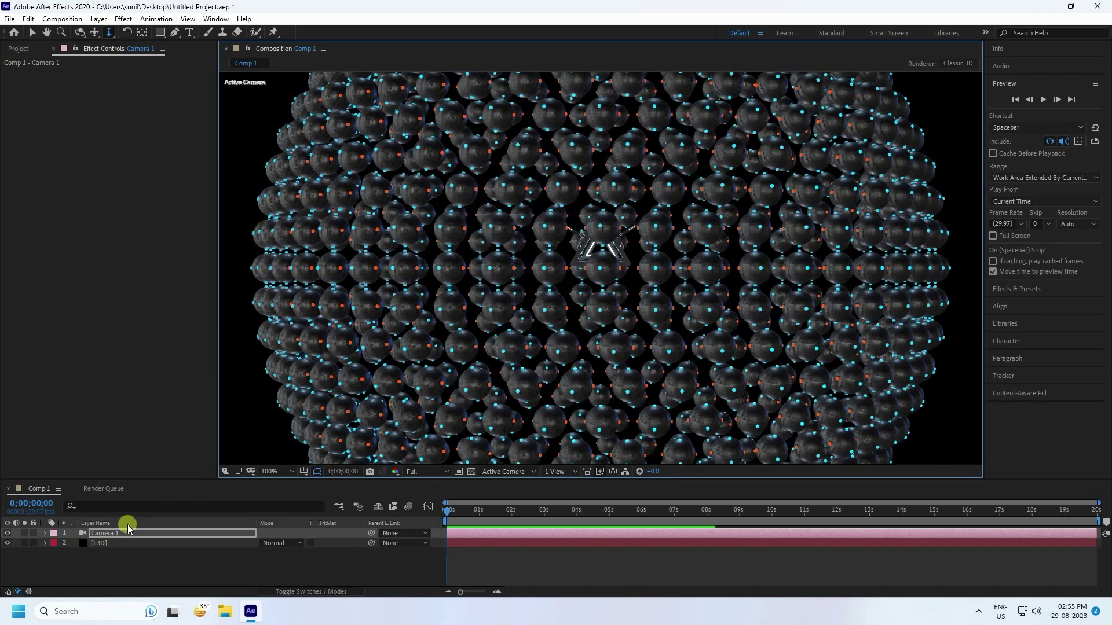
Step: Animate group 1's Y Scale on the E3D layer with a keyframe at 0 seconds and a value of 1.5 at 5 seconds
click(89, 547)
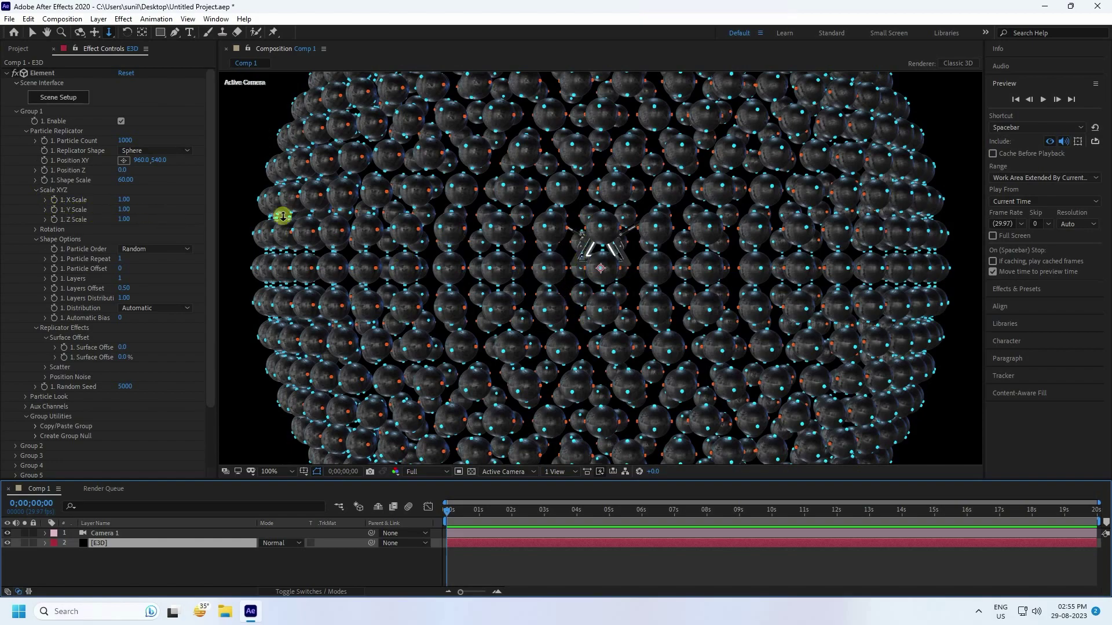
click(32, 32)
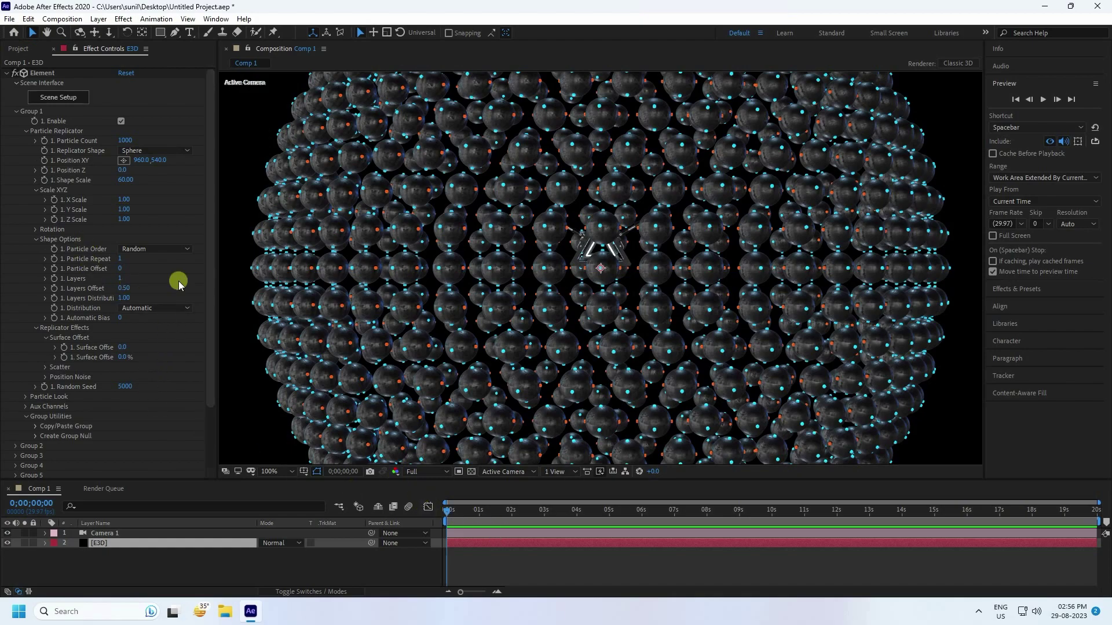
click(54, 209)
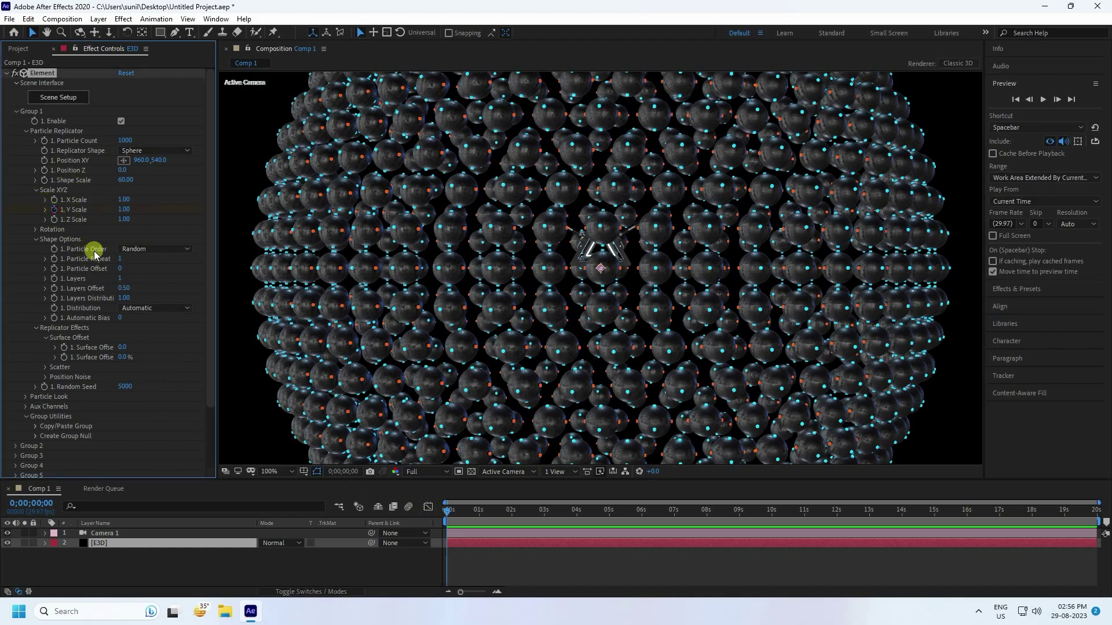
click(609, 512)
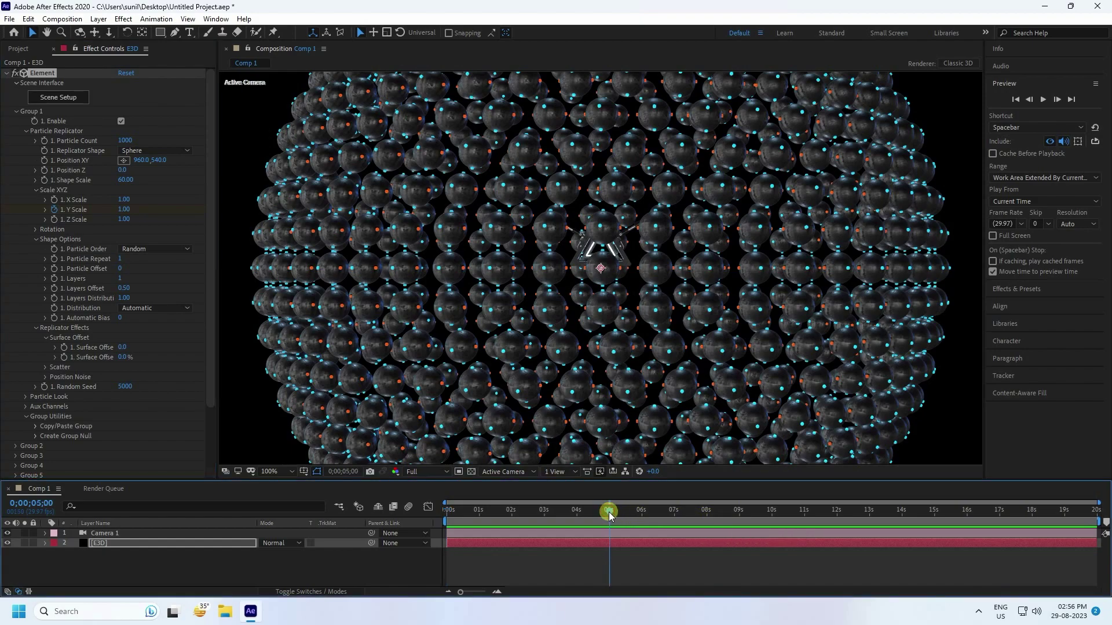
click(125, 210)
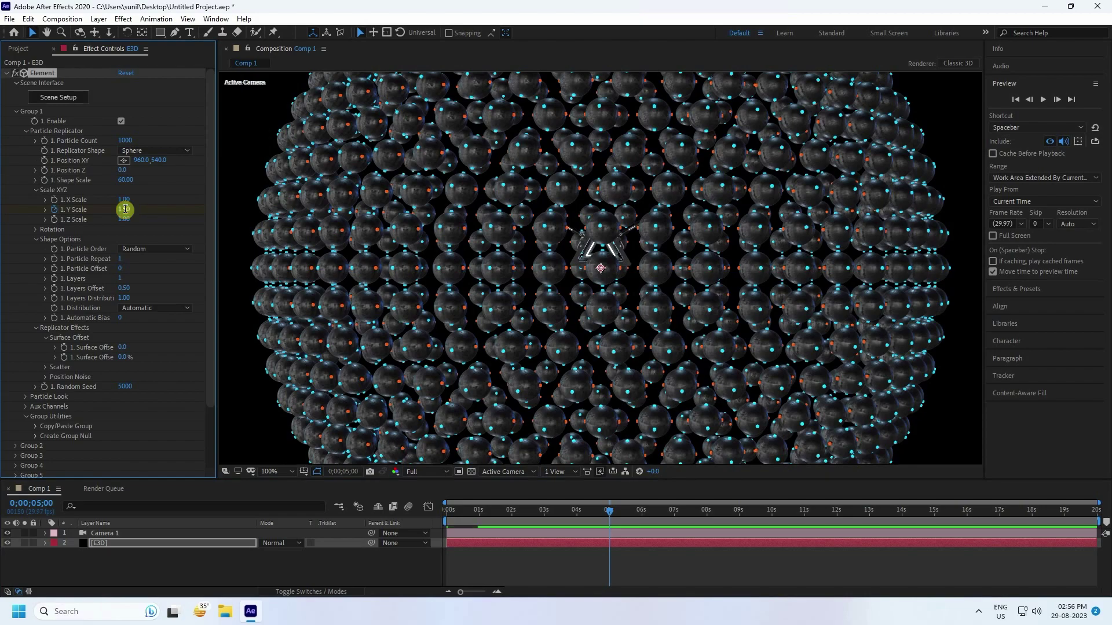
text(1.5)
key(Return)
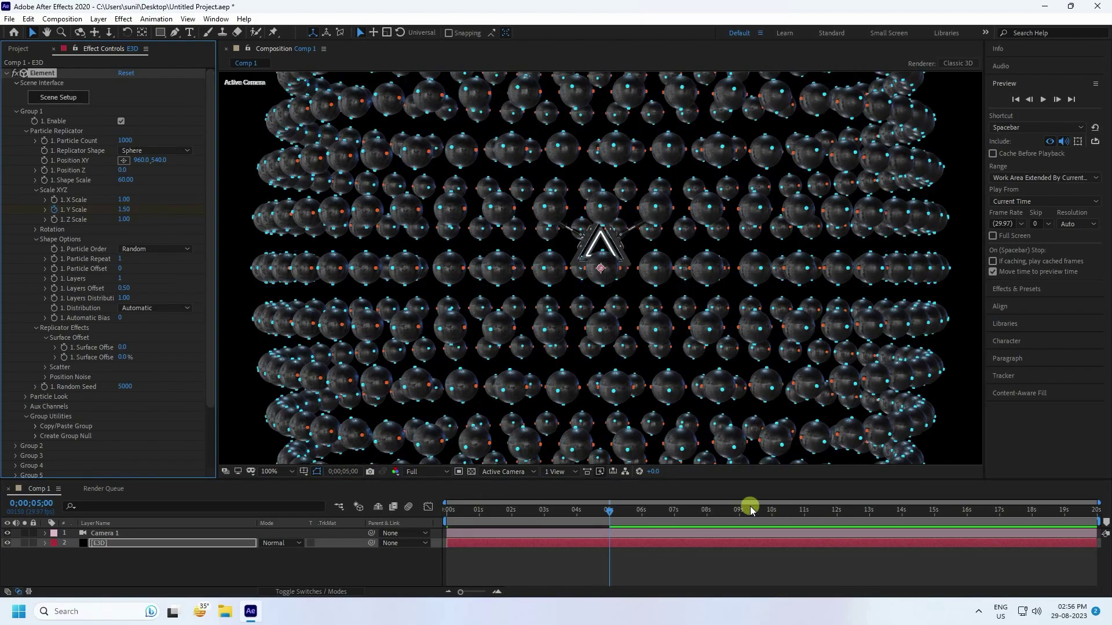
Step: Keyframe group 1's Y Scale at 1 at 10 seconds, 1.5 at 15 seconds and 1 at the composition's end
click(771, 510)
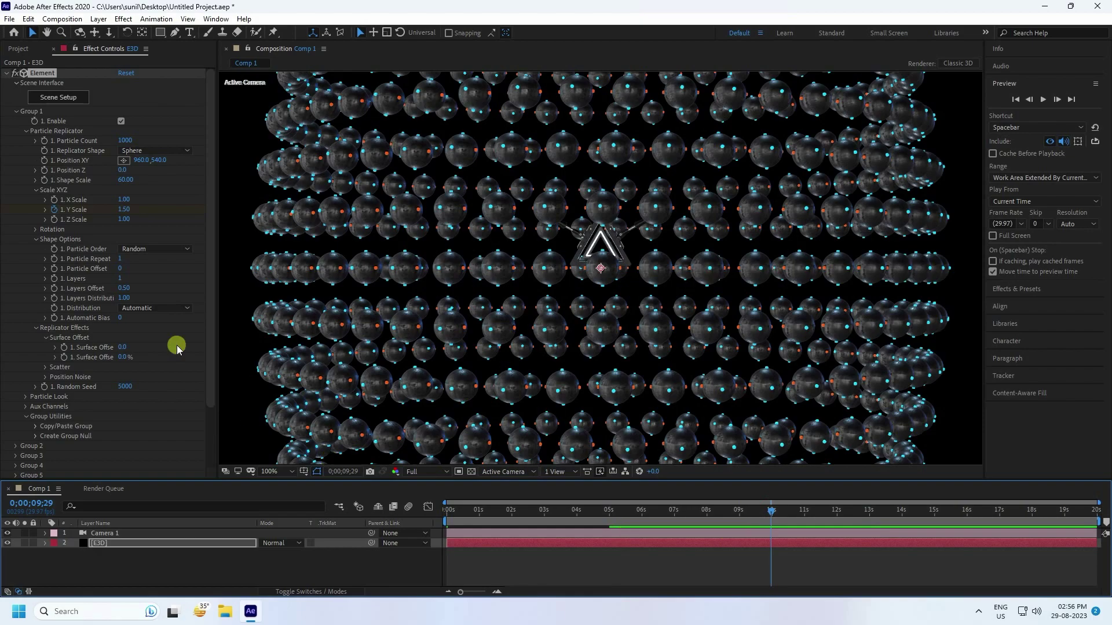
key(Return)
click(935, 512)
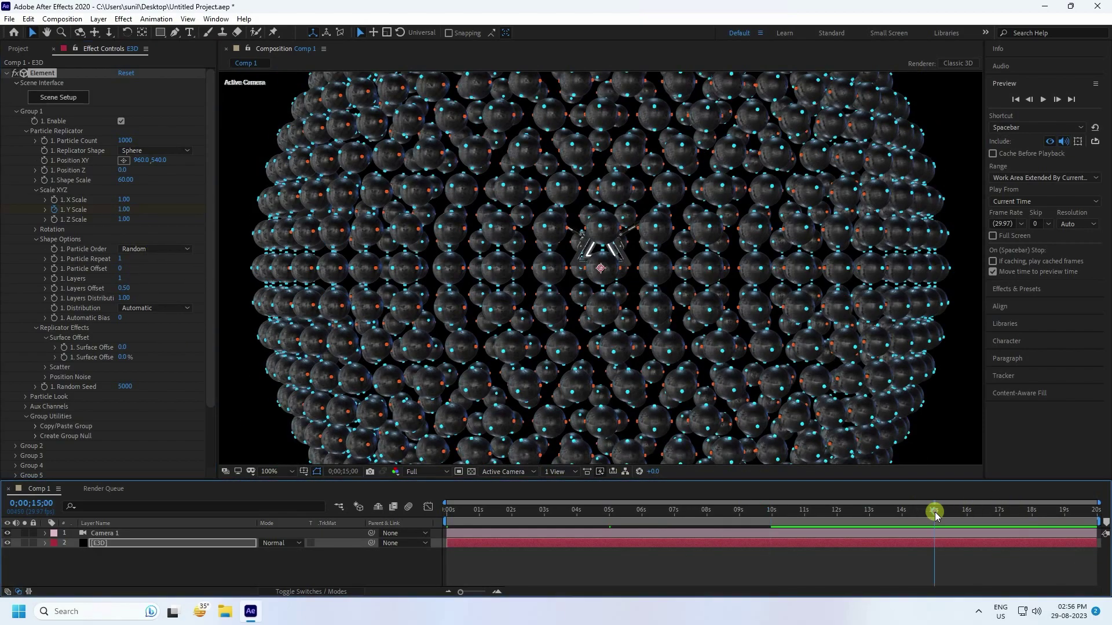
click(126, 211)
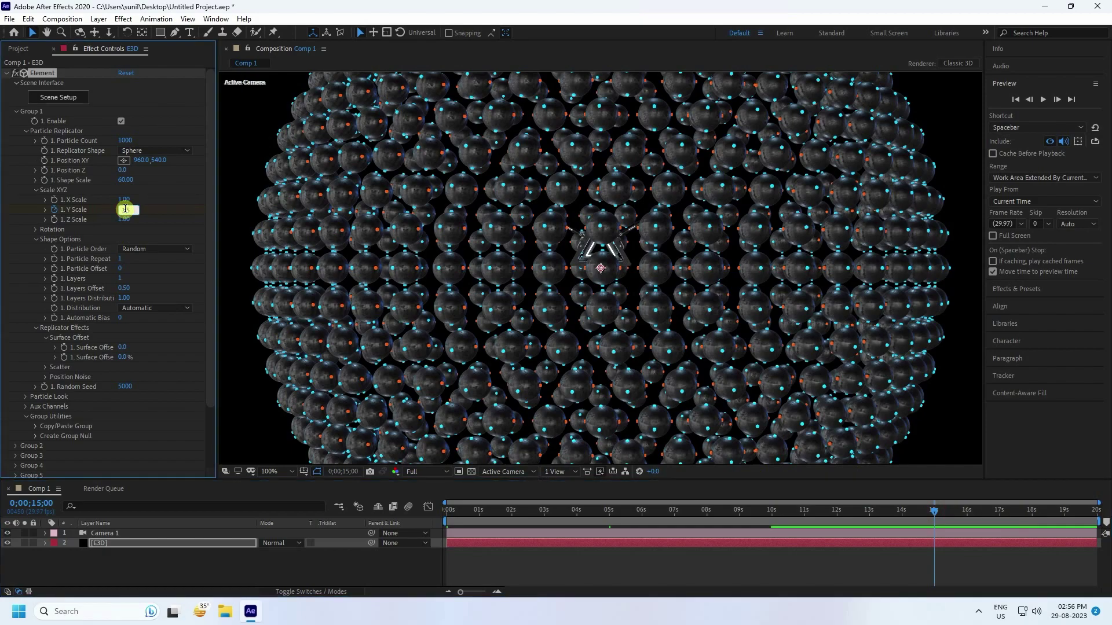
text(1.5)
key(Return)
drag(935, 512, 1106, 515)
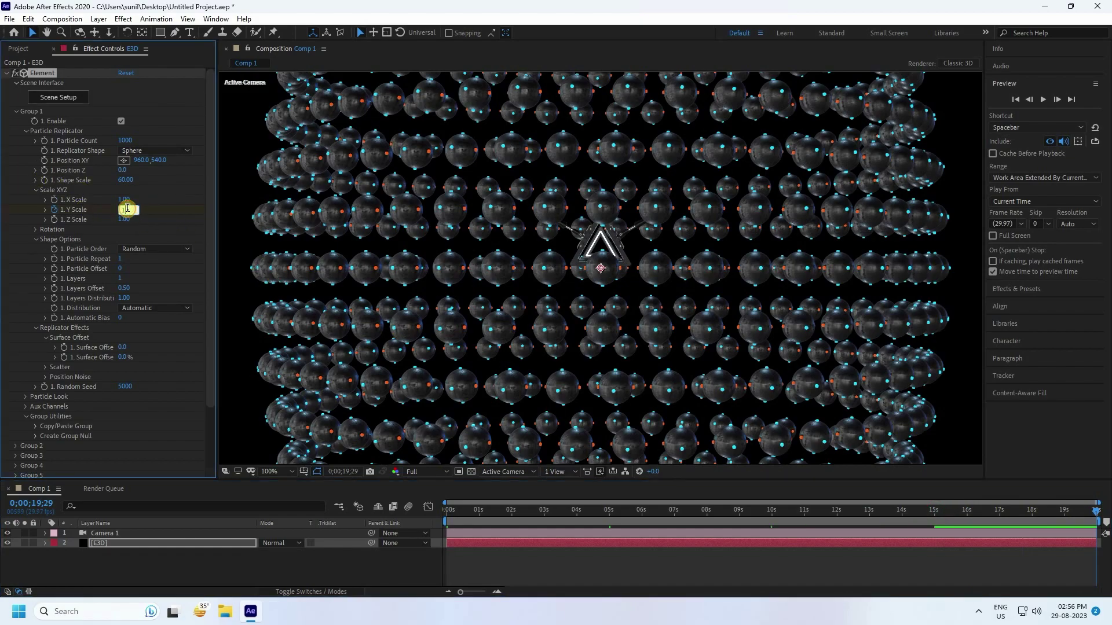
drag(126, 210, 128, 208)
Step: Preview the Y Scale animation from the start of the composition
drag(479, 512, 342, 512)
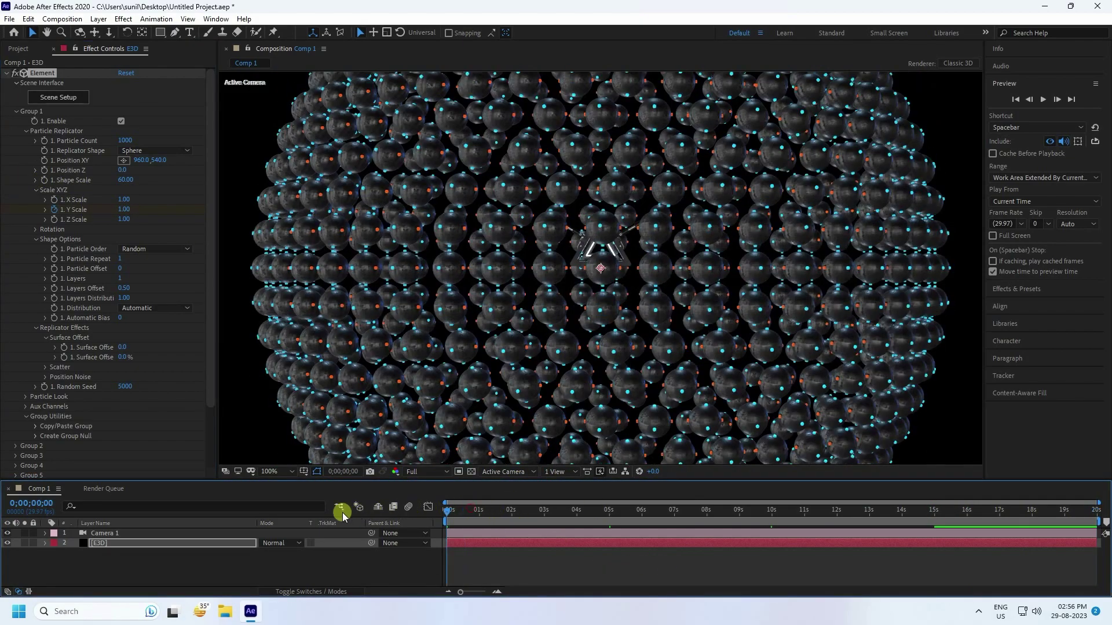
key(space)
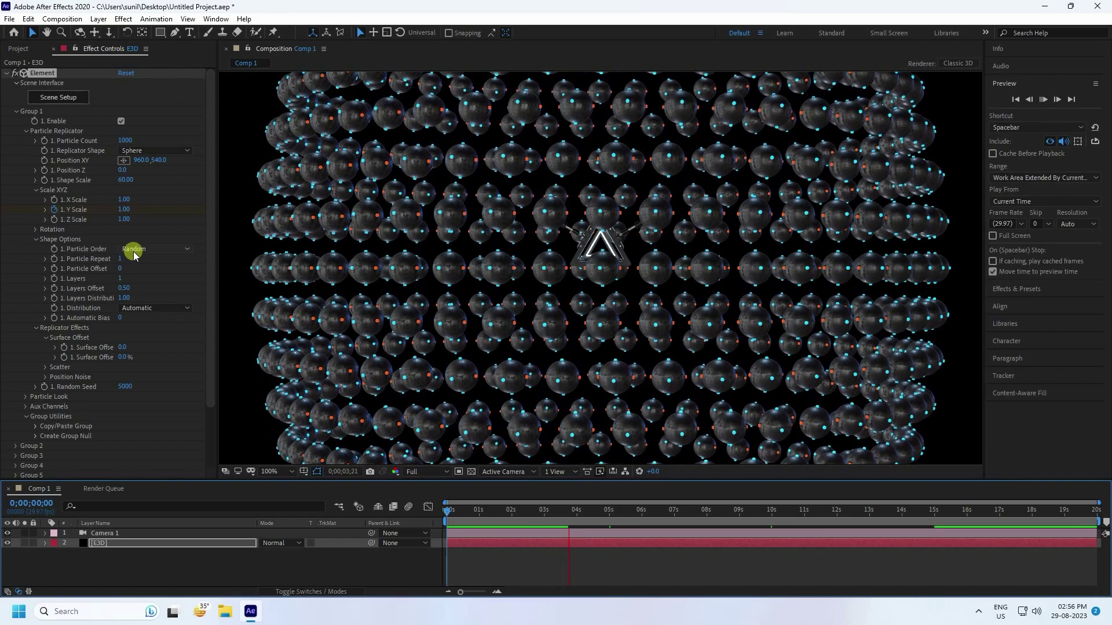
key(space)
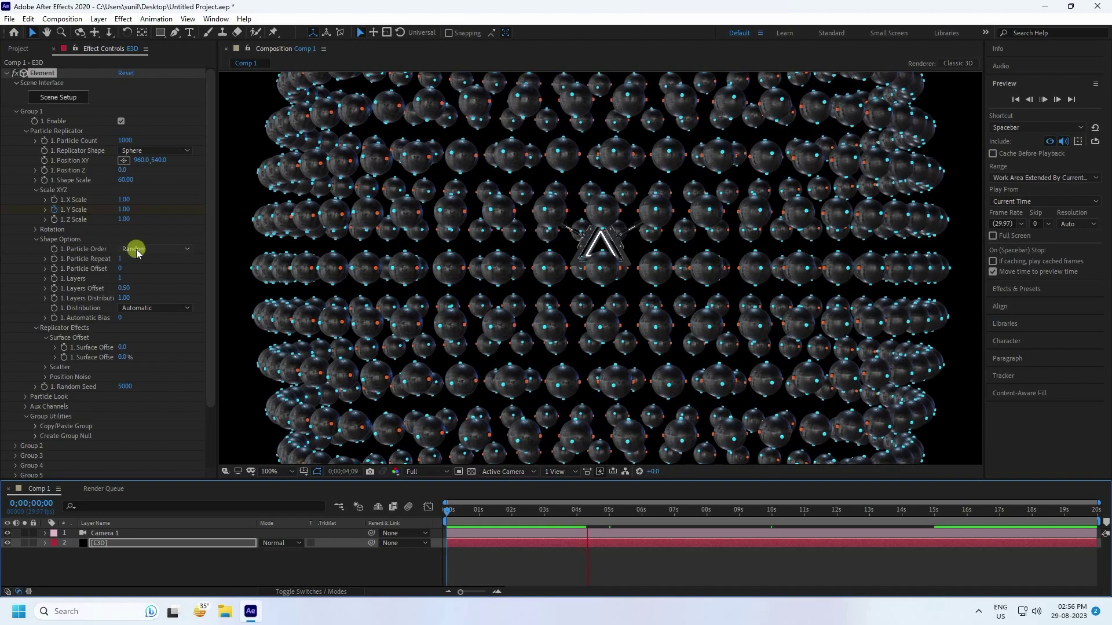
Step: Set group 1's Layers Offset to 3 and Layers Distribution to 0 in the replicator's shape options
click(123, 289)
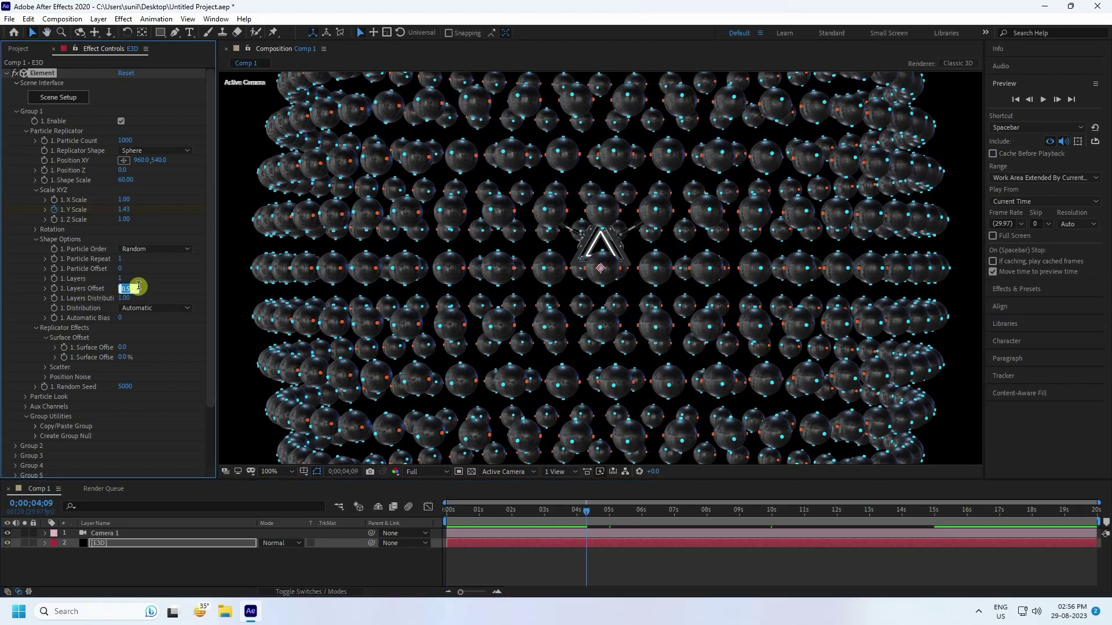
key(Return)
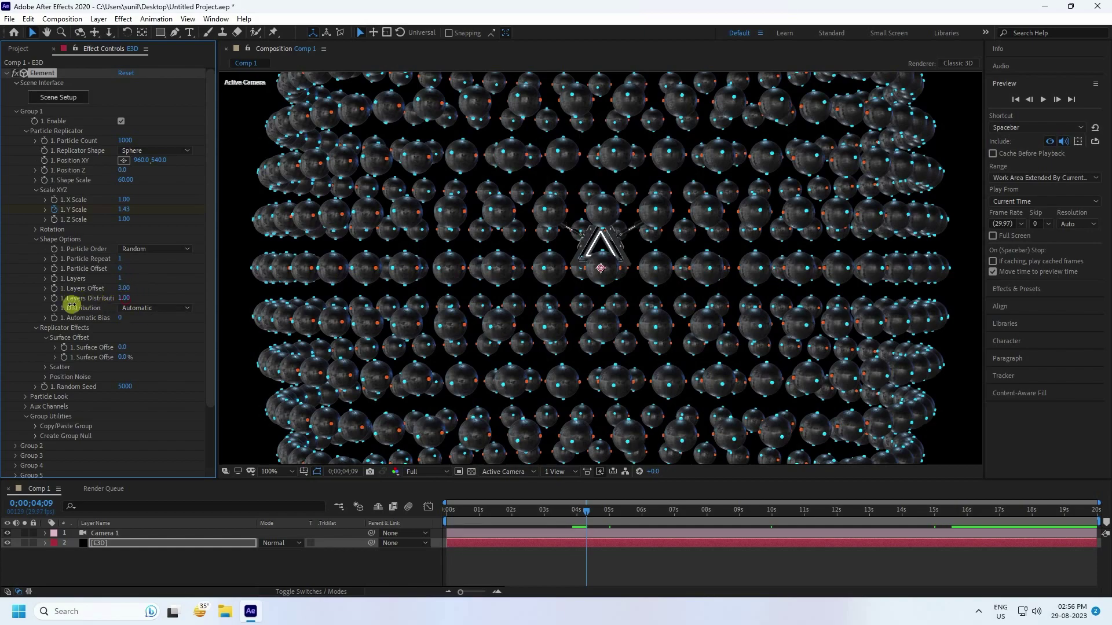
drag(72, 303, 54, 307)
Step: Switch group 1's particle distribution to Set Rows, trying 8 rows and settling on 9
click(153, 309)
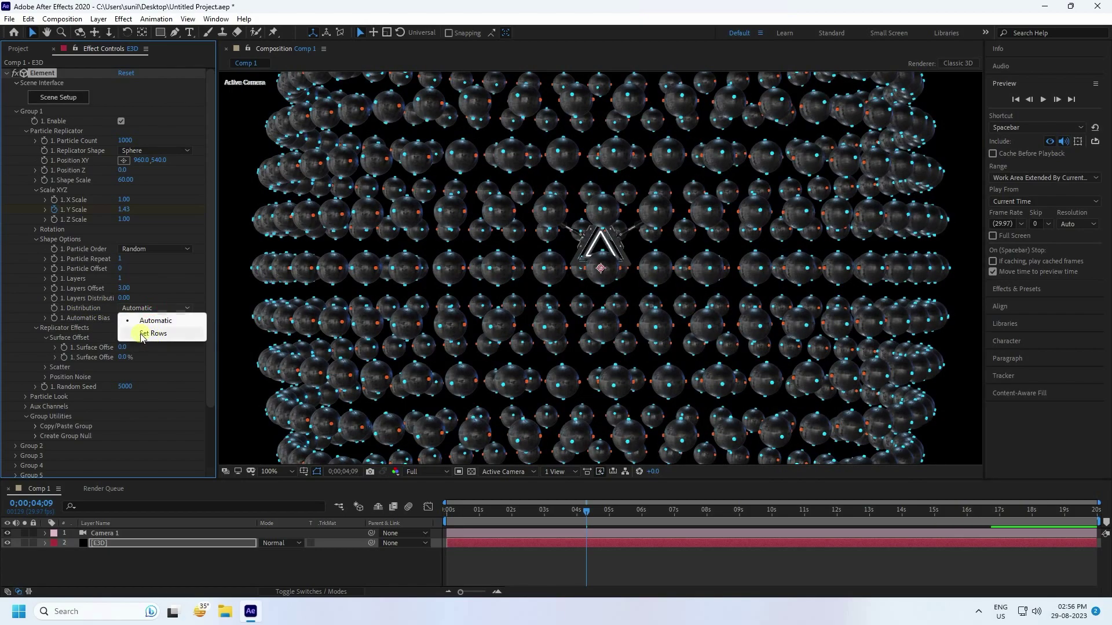
click(156, 334)
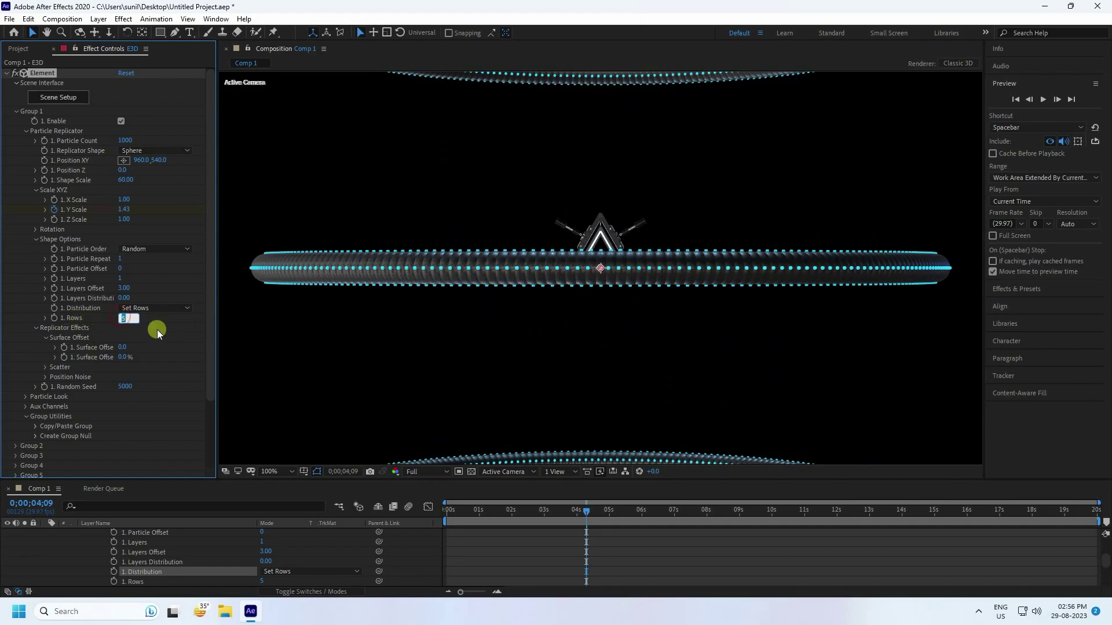
text(8)
key(Return)
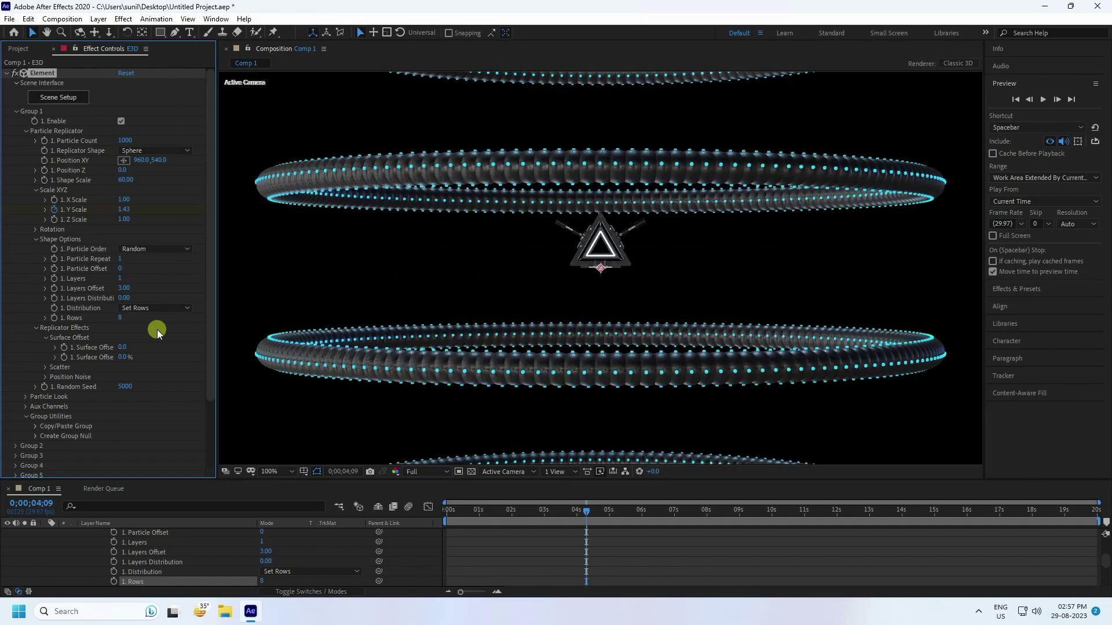
click(129, 320)
key(Return)
Step: Preview the nine-row ring formation from the start and return to 0 seconds
drag(586, 510, 235, 399)
key(space)
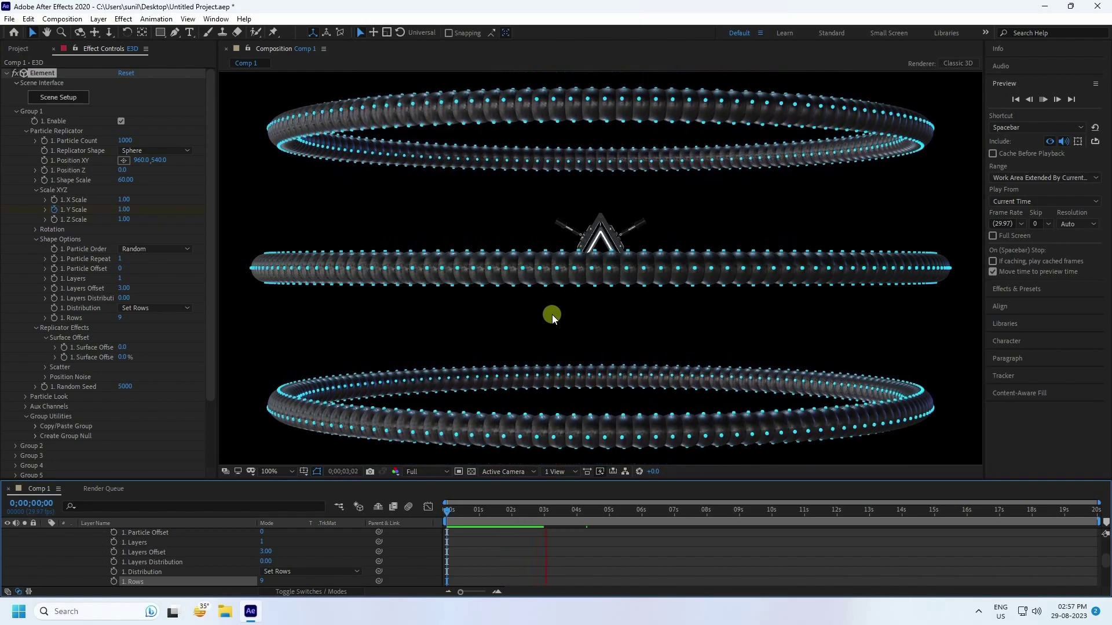
drag(559, 509, 441, 513)
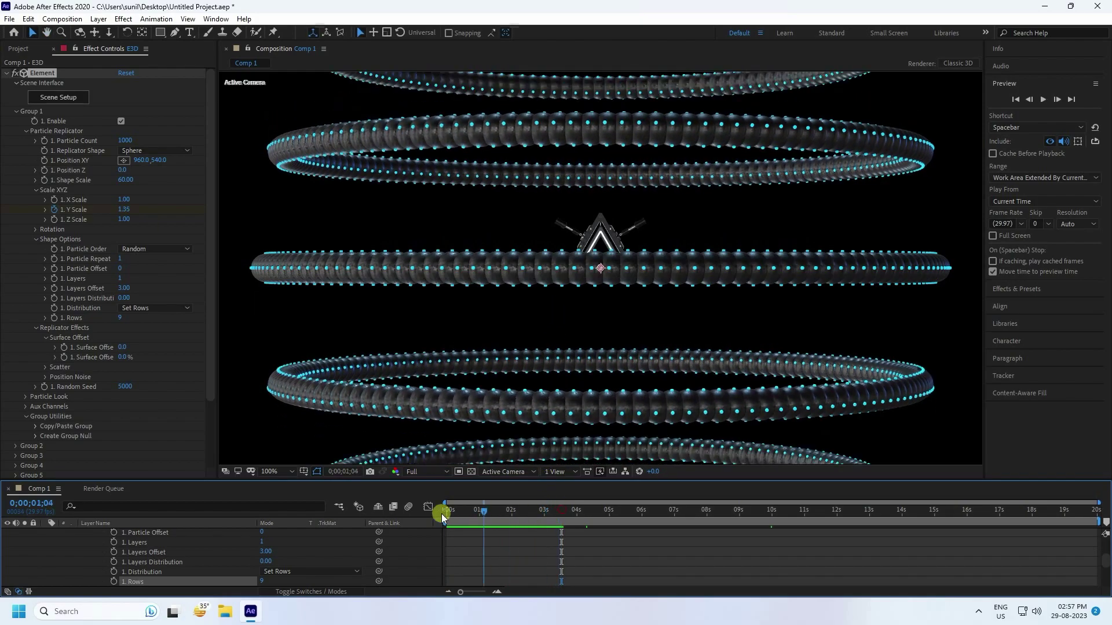
Step: Animate group 1's X, Y and Z Rotation from keyframes at 0 seconds to 3 full turns each at the composition's end
click(36, 231)
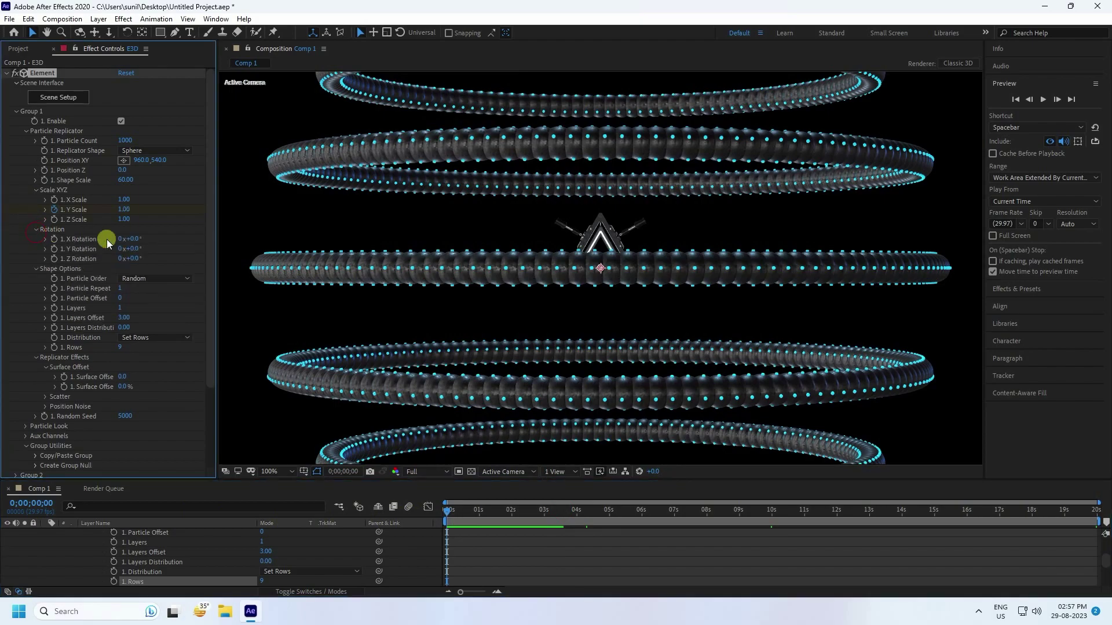
click(53, 266)
drag(452, 513, 1106, 544)
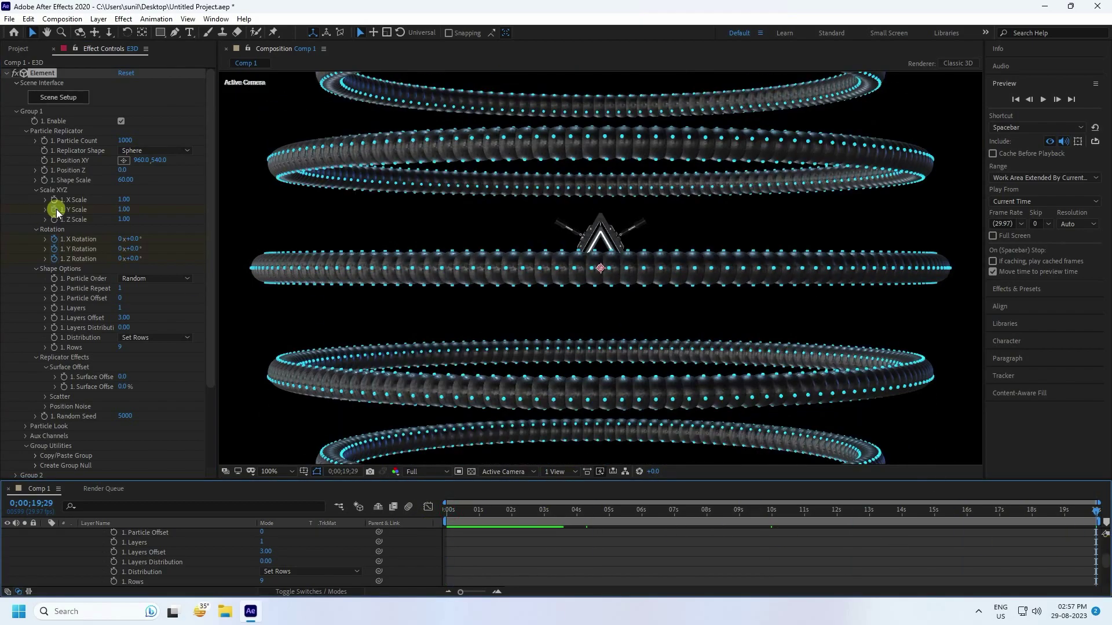
click(121, 239)
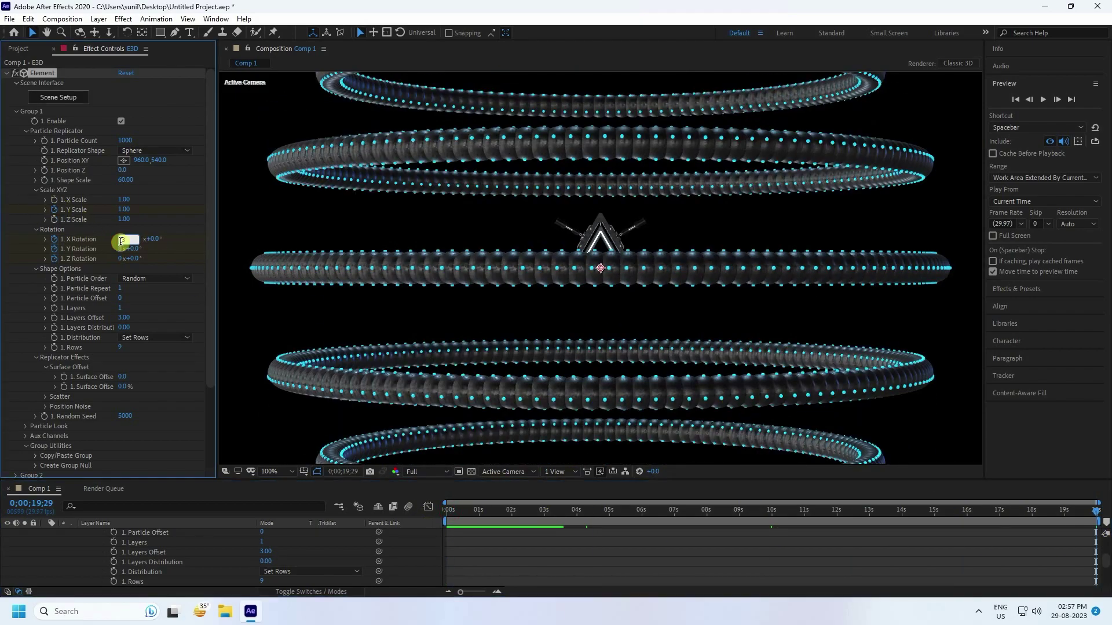
text(3)
key(Return)
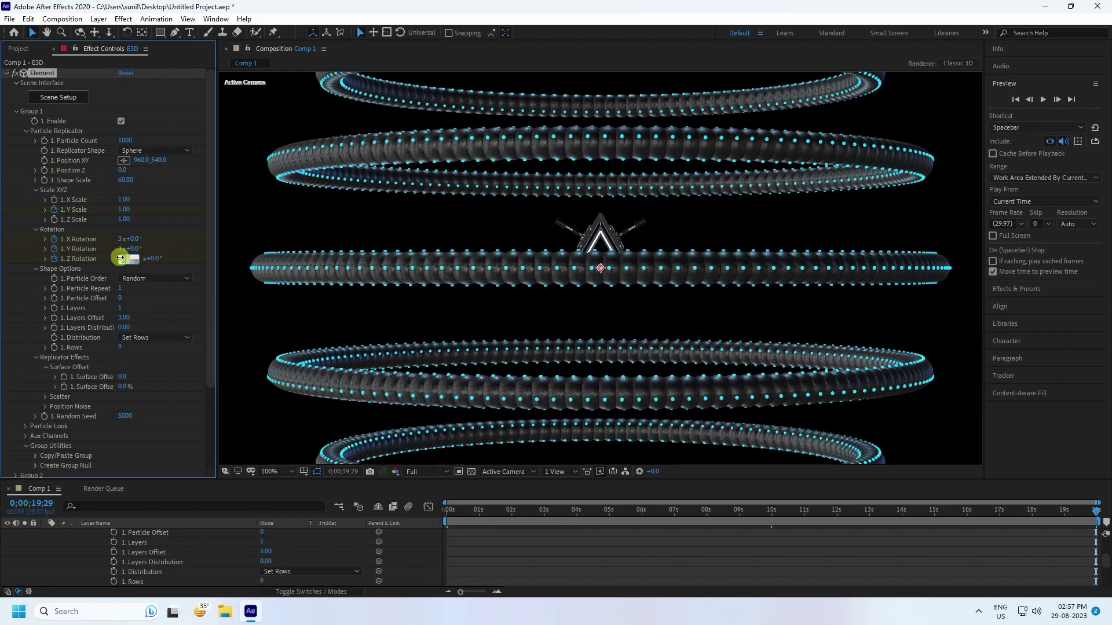
text(3)
key(Return)
Step: Play back the rotating rings from the start and return to 0 seconds
click(457, 509)
click(408, 508)
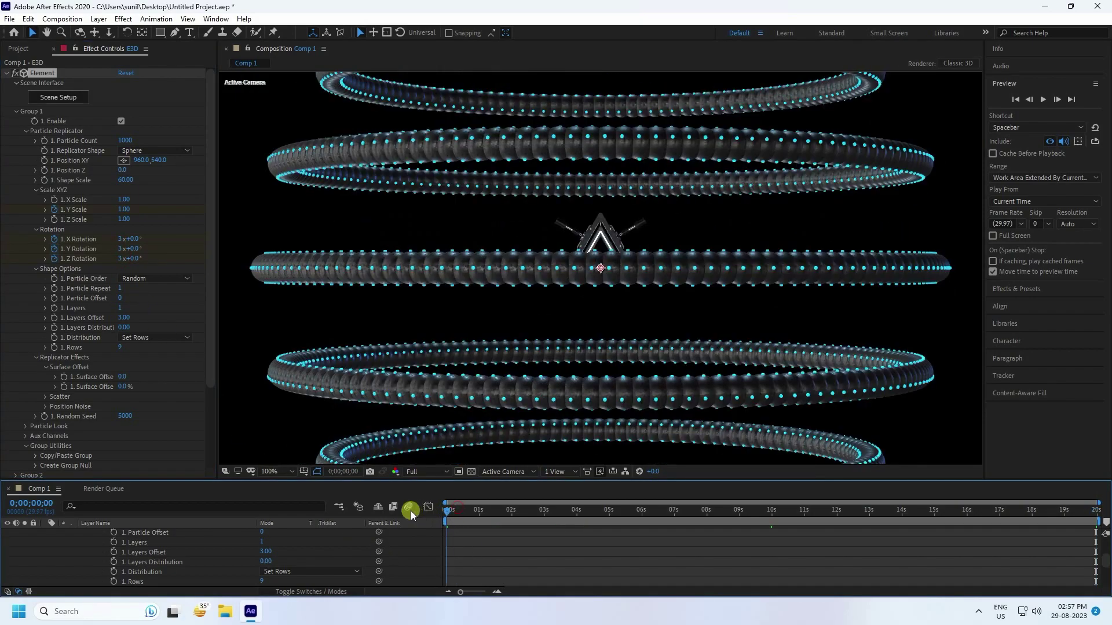
key(space)
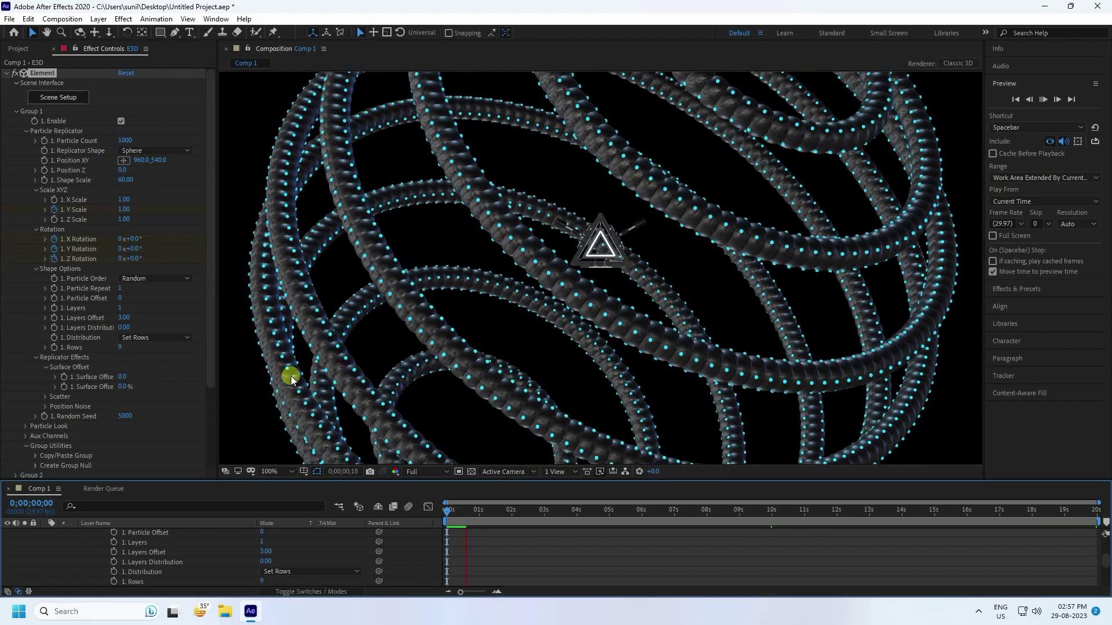
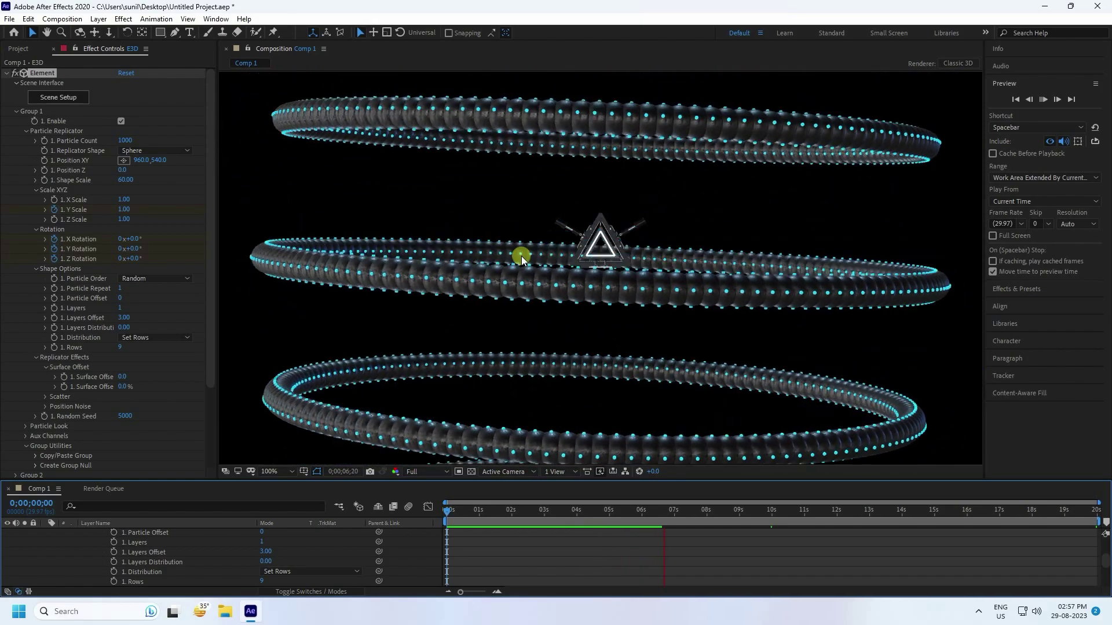
drag(676, 512, 349, 516)
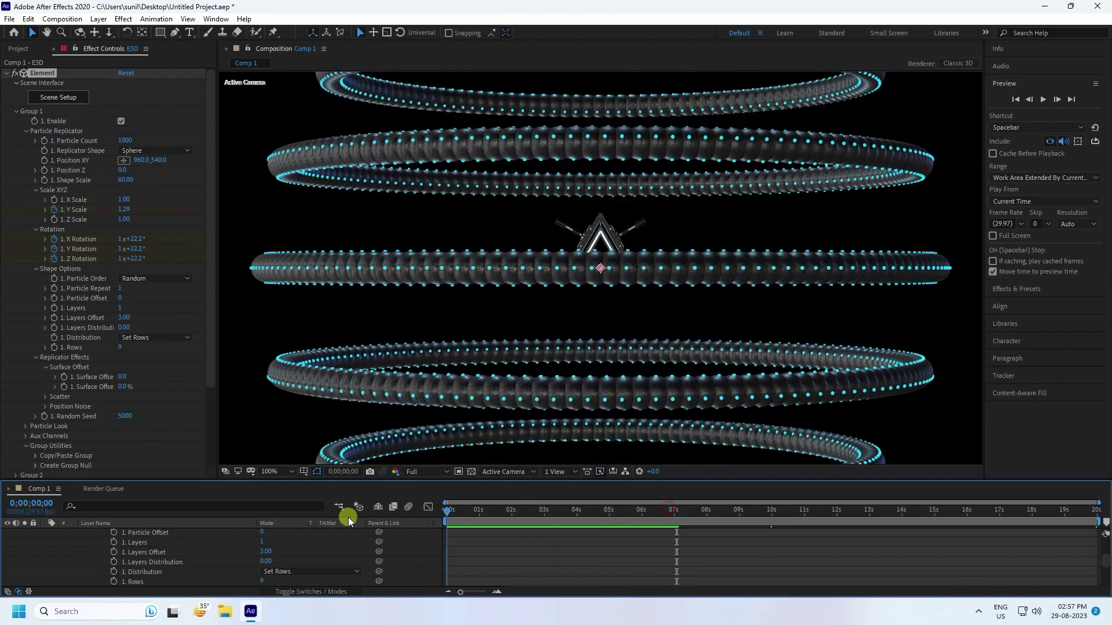
Step: Enable the Twist deformer in group 1's Particle Look settings and set Twist Y to 20°
click(24, 132)
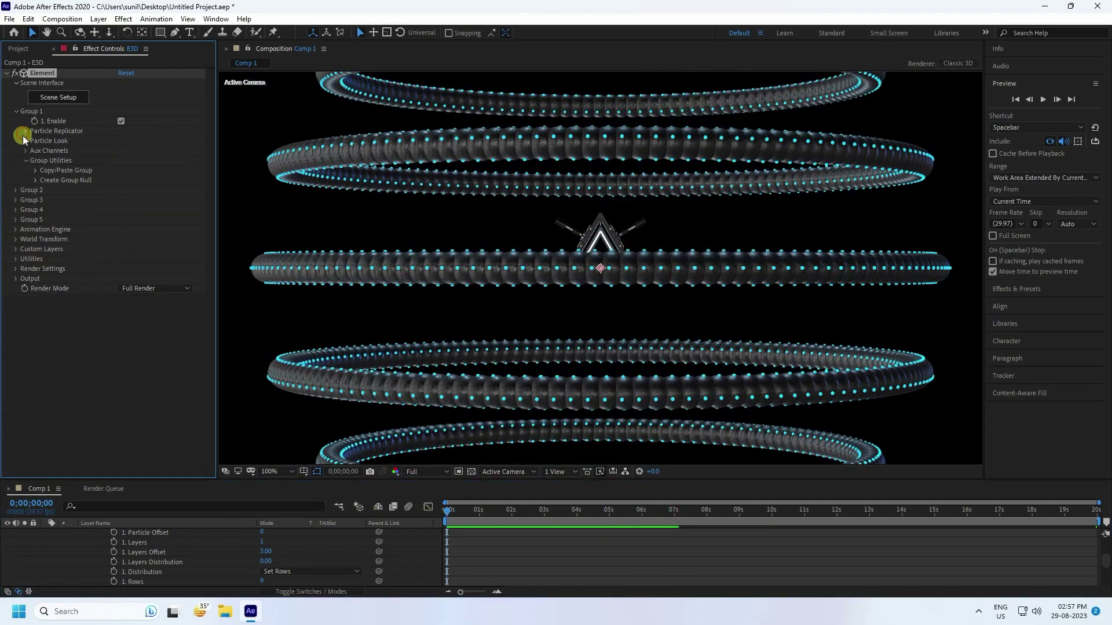
click(25, 141)
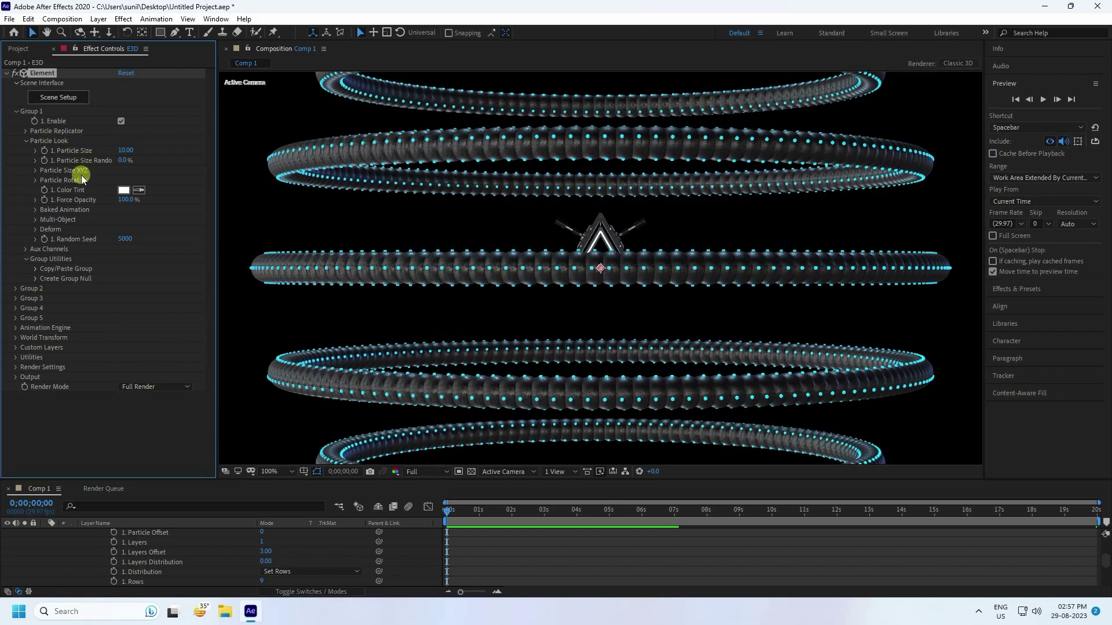
click(36, 230)
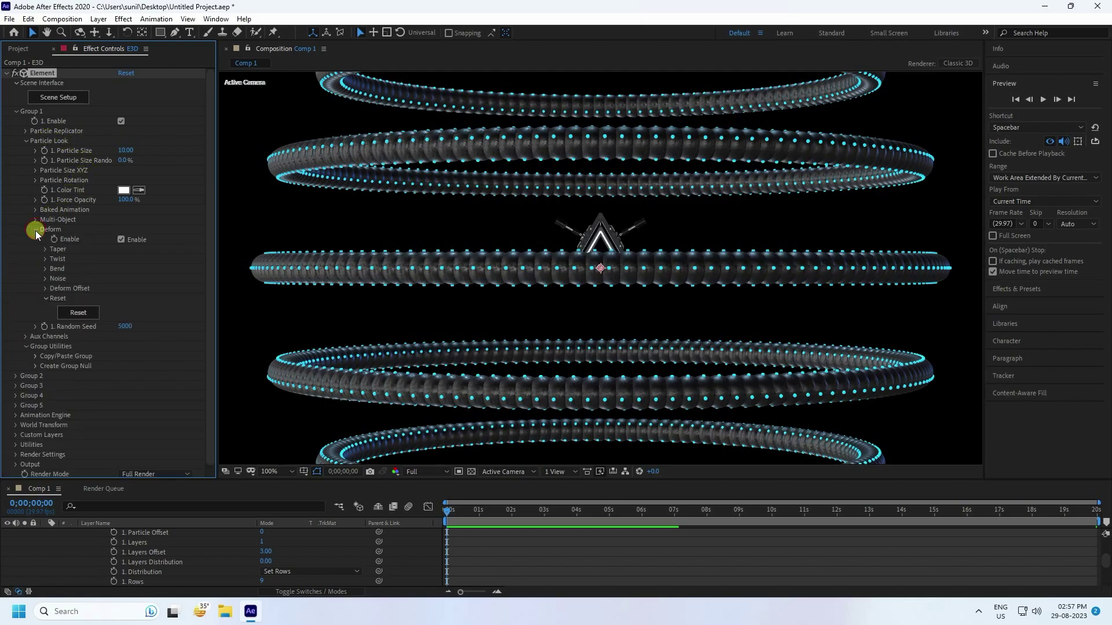
click(46, 260)
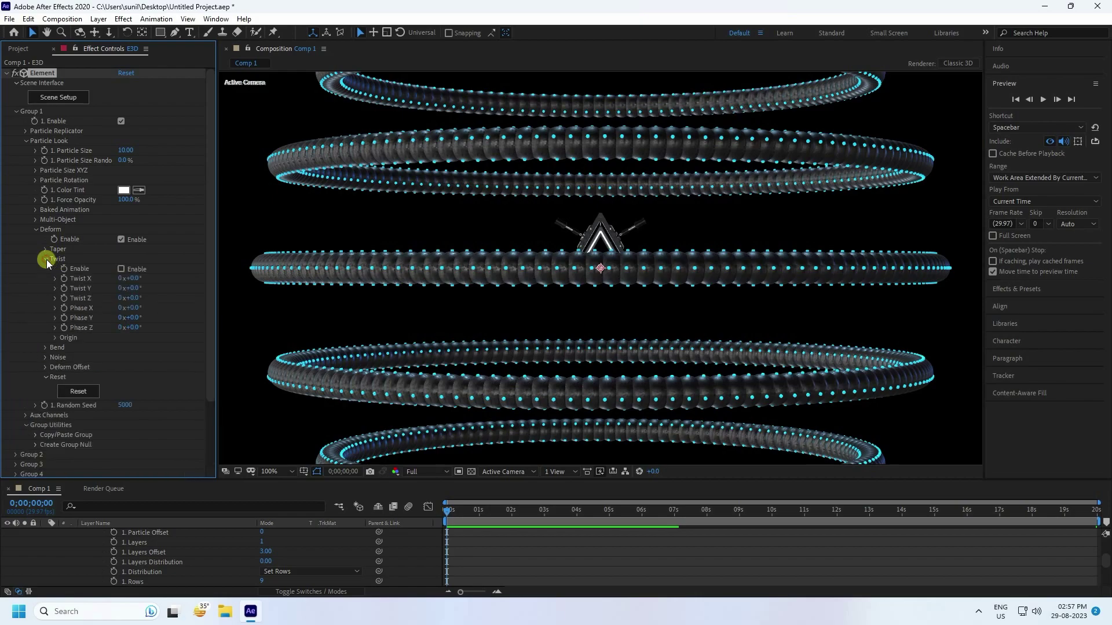
click(121, 269)
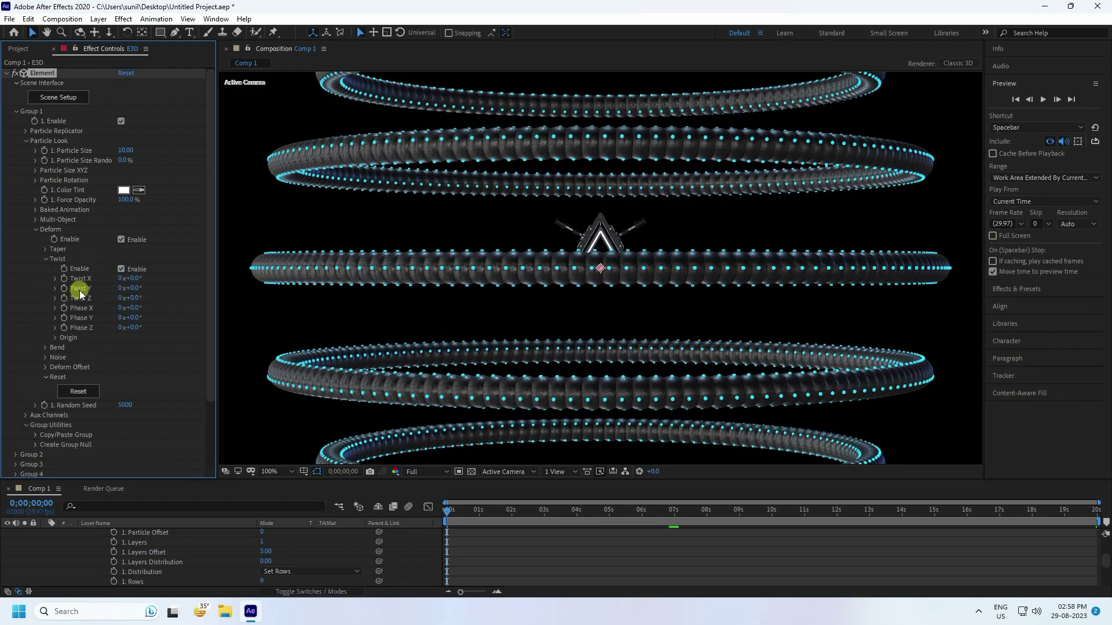
click(137, 290)
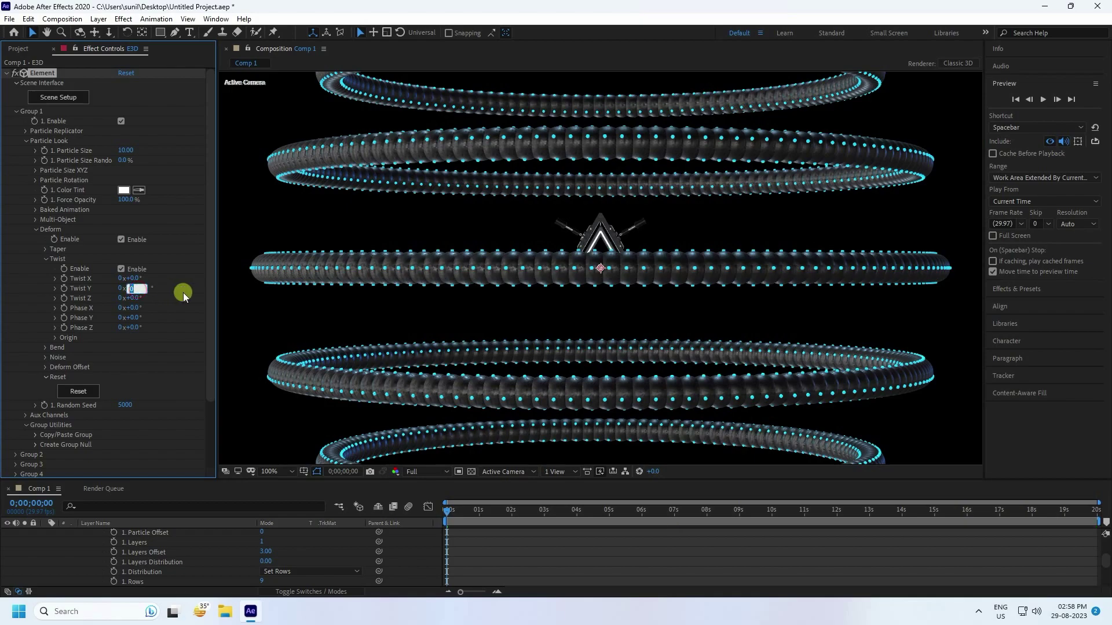
text(2)
key(Return)
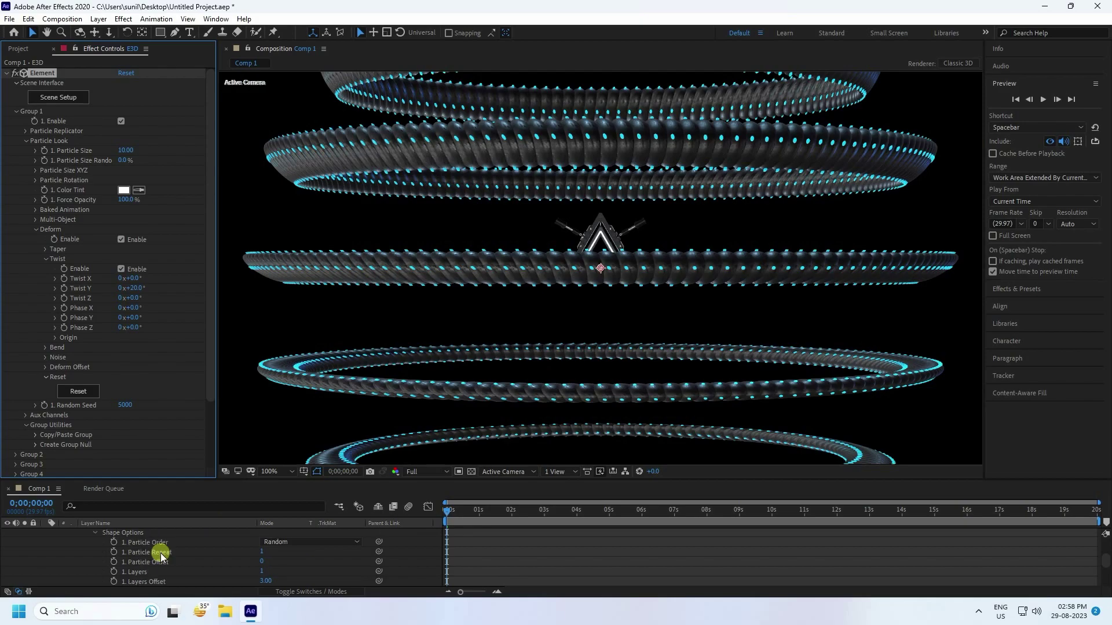
Step: Orbit the camera to look down on the rings at an angle and pull it back to show more of them
scroll(157, 553, up, 10)
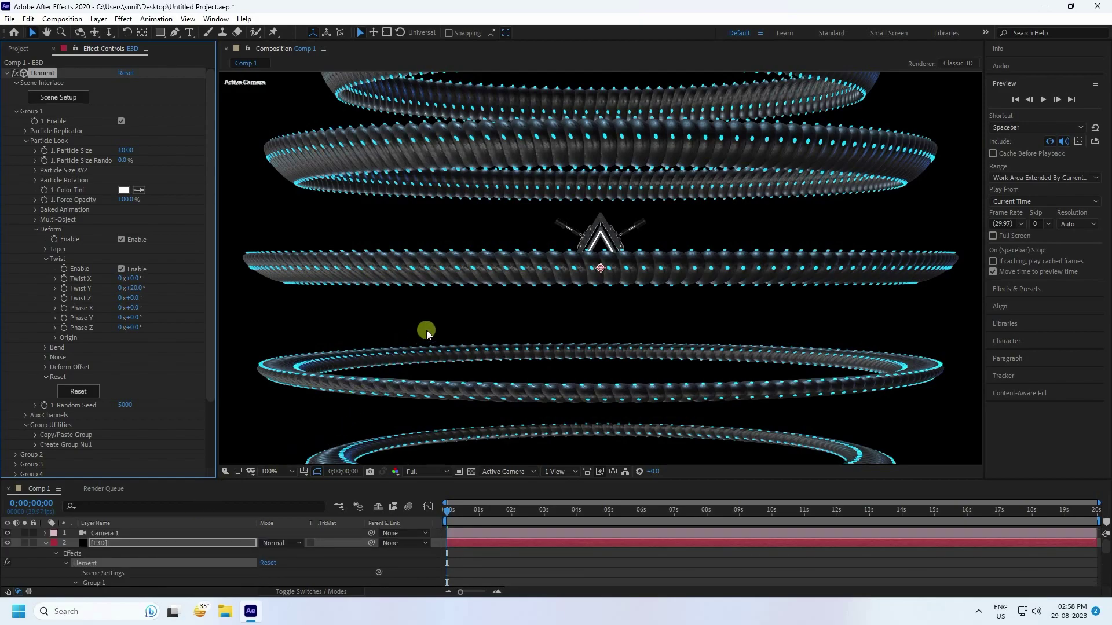
key(c)
drag(538, 319, 510, 512)
key(c)
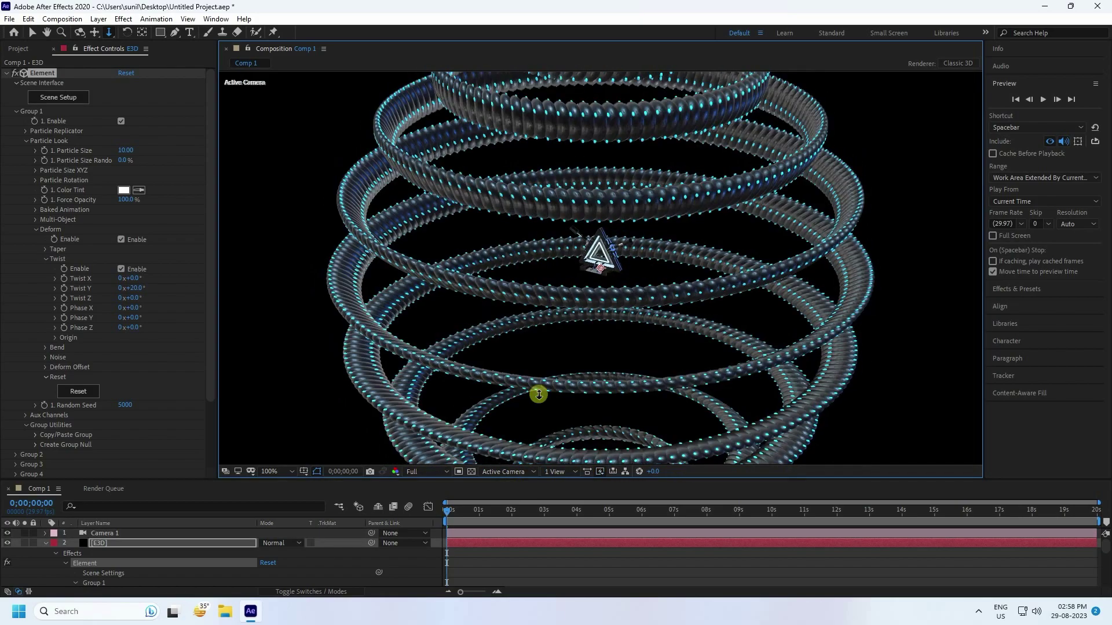
click(31, 34)
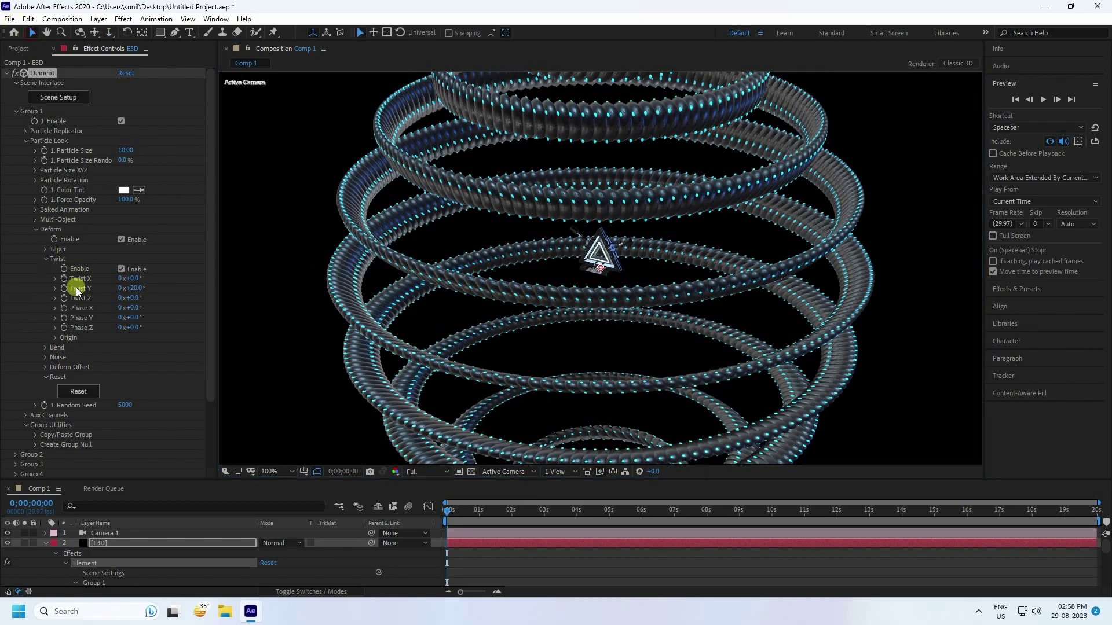
Step: Enable the Bend deformer for group 1 and set its Bend Angle to 100°
click(47, 261)
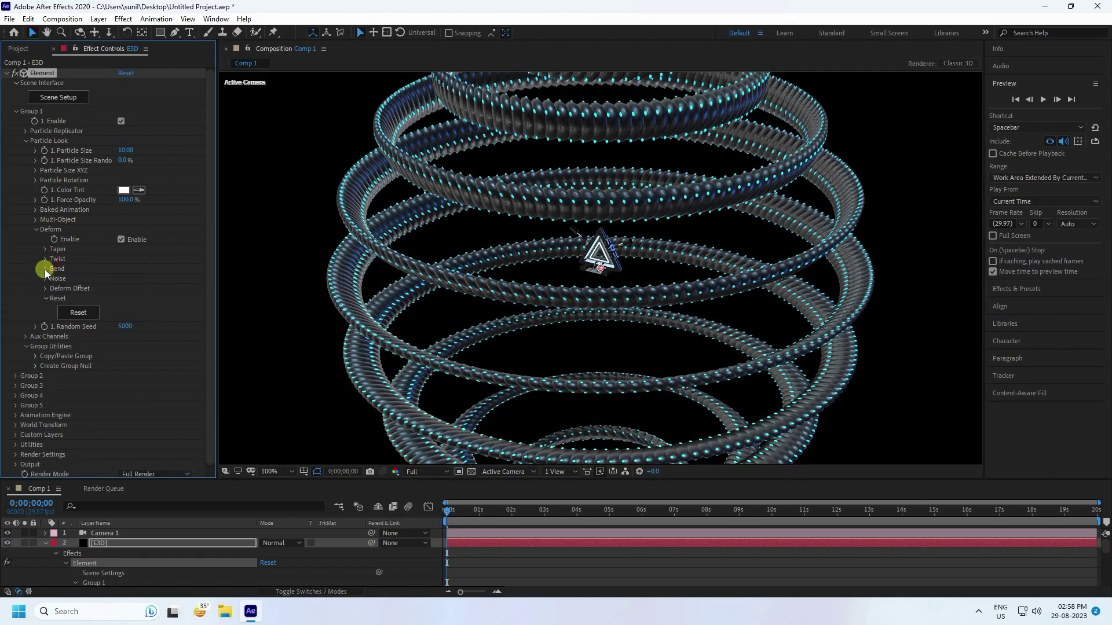
click(45, 269)
click(121, 280)
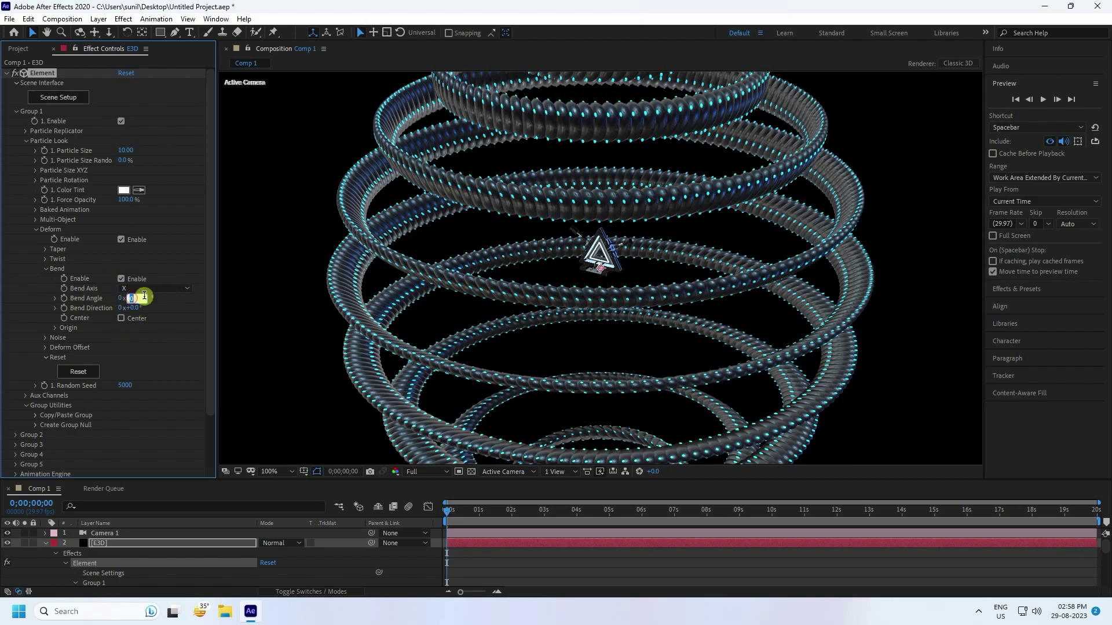
text(100)
key(Return)
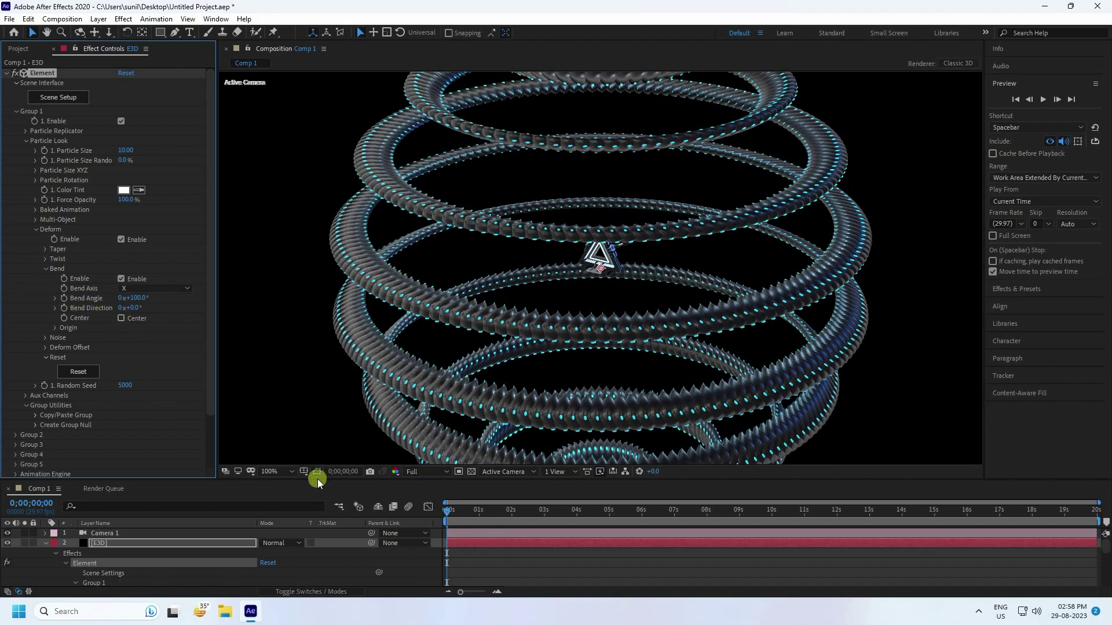
Step: Add the expression time*360/3 to group 1's Bend Direction, preview the bending rings and return to 0 seconds
drag(317, 481, 326, 451)
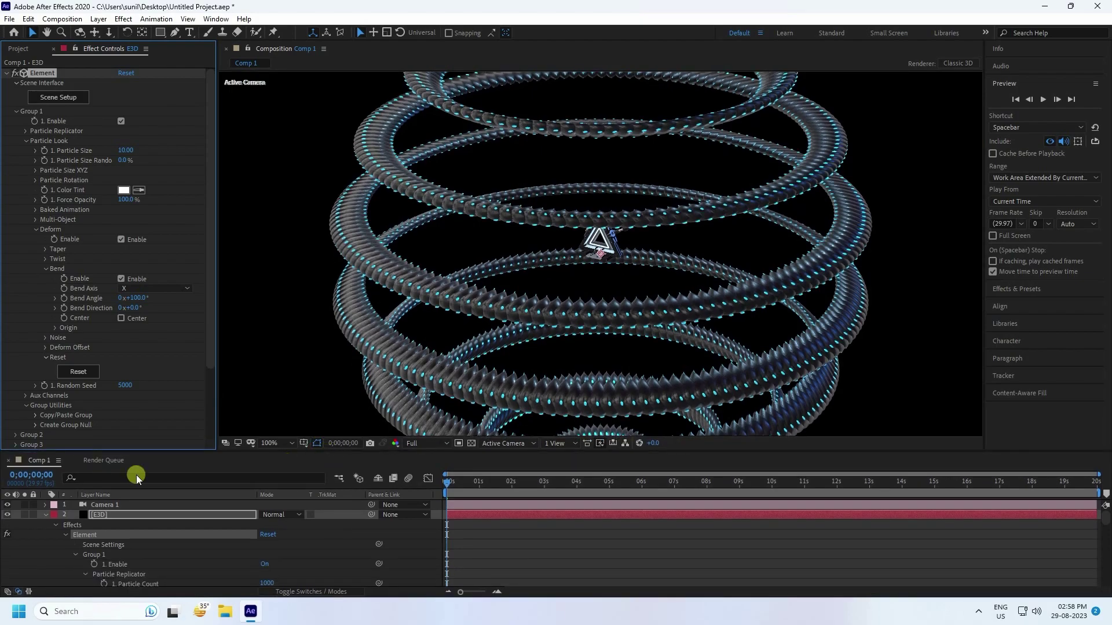
click(45, 515)
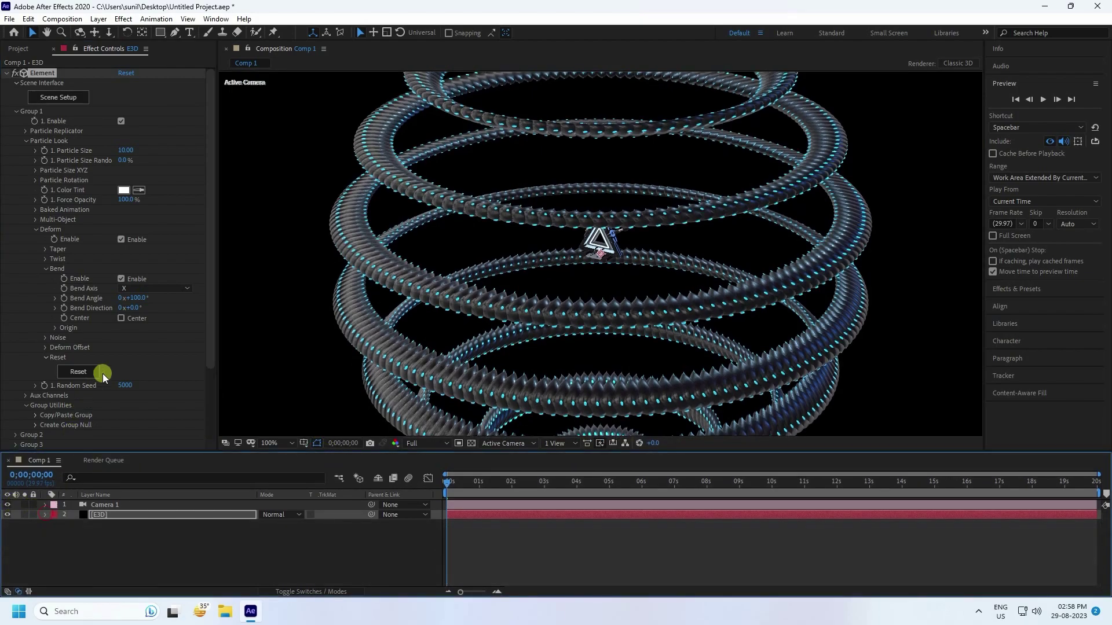
click(64, 312)
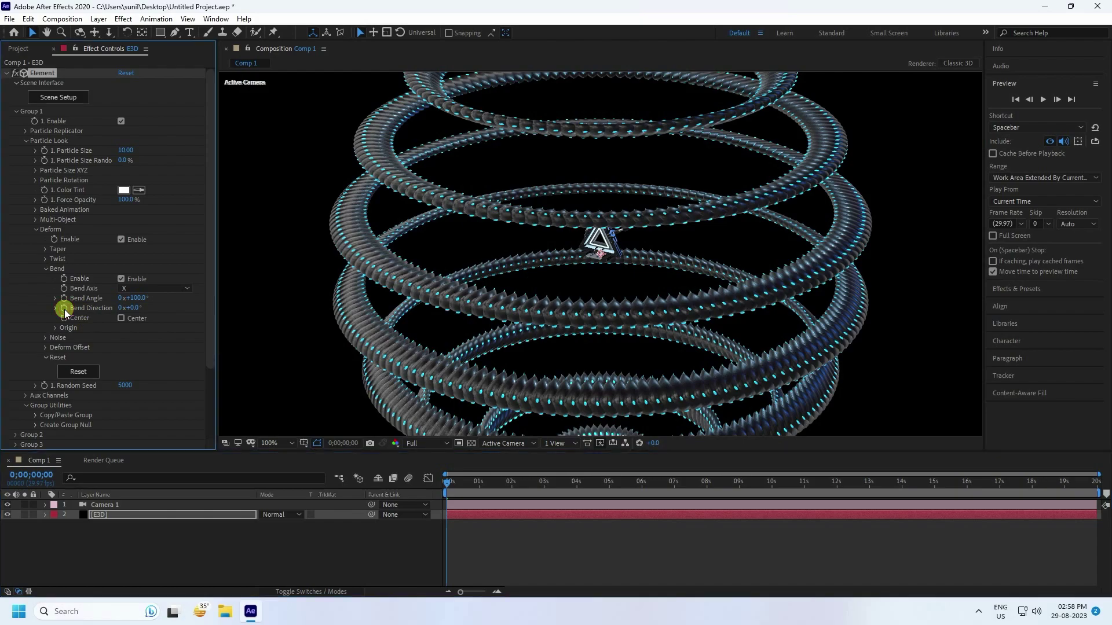
alt+click(65, 309)
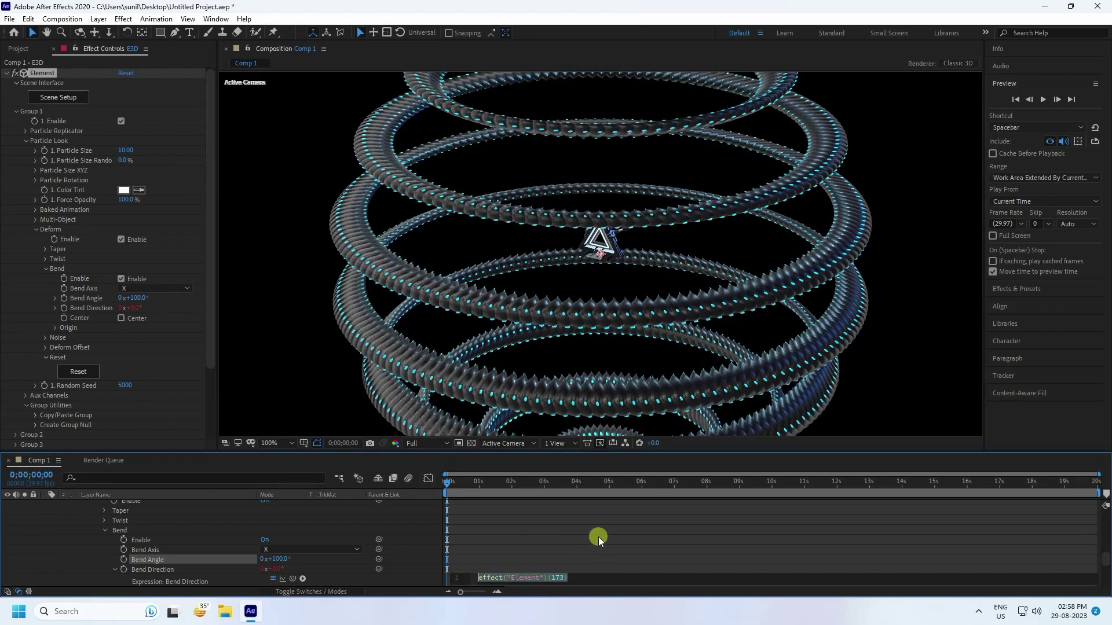
text(t)
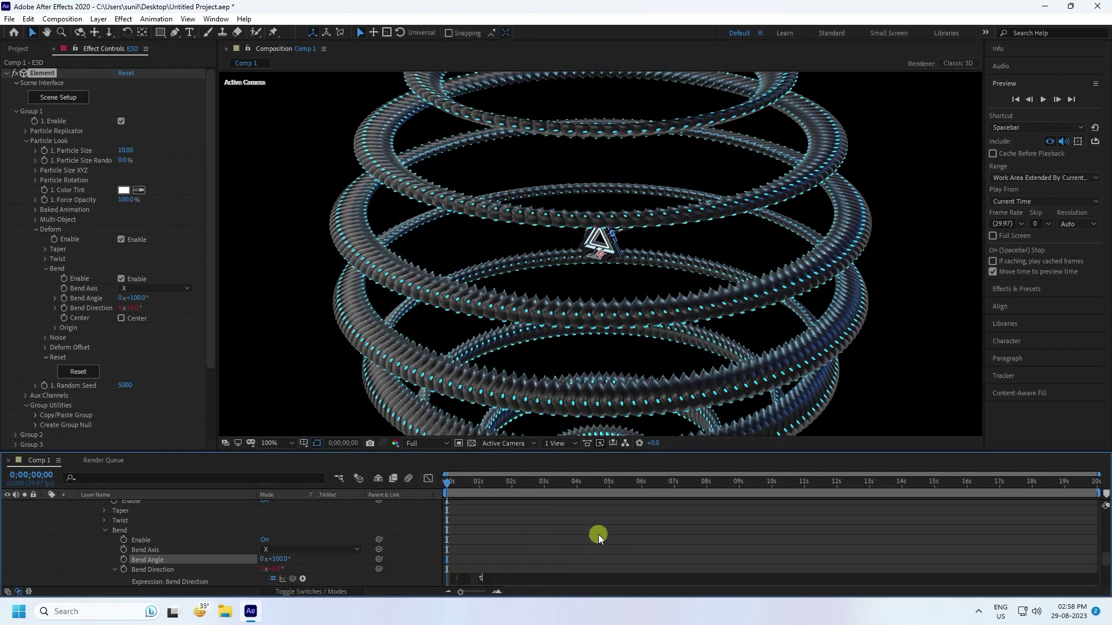
text(ime*360/3)
key(KP_Enter)
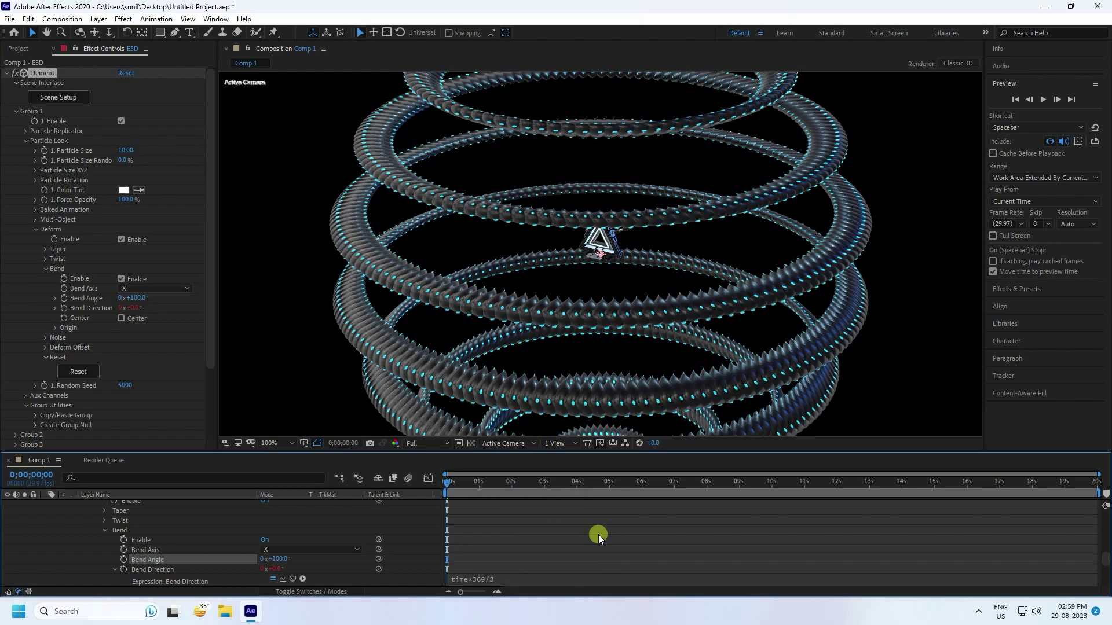
key(space)
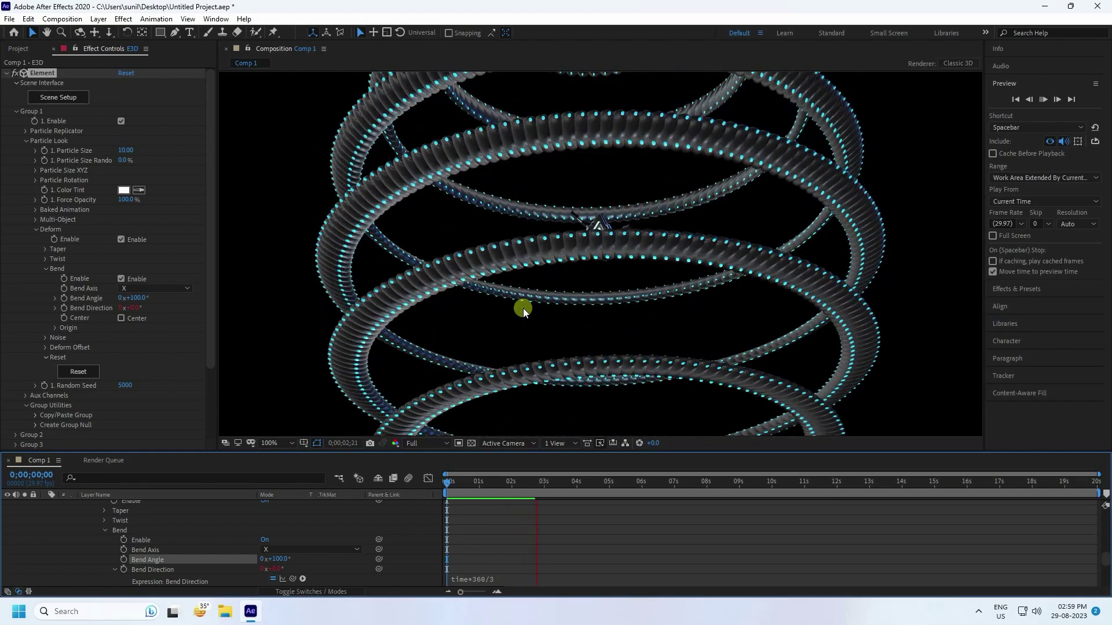
drag(551, 480, 435, 485)
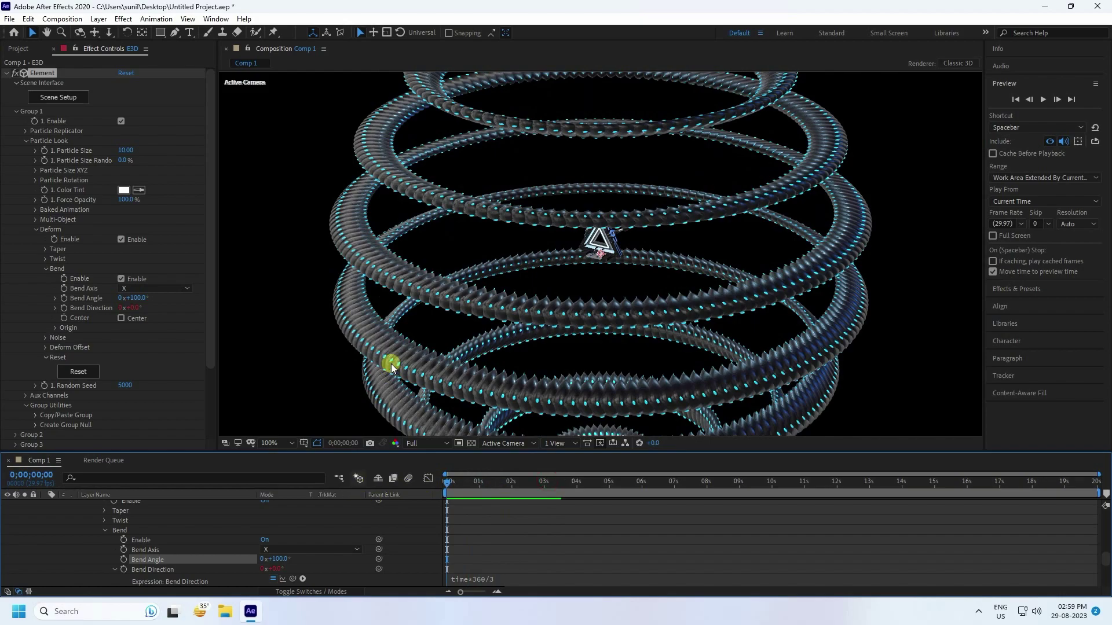
Step: Enable the Noise deformer for group 1 and set its Intensity to 100%
click(45, 269)
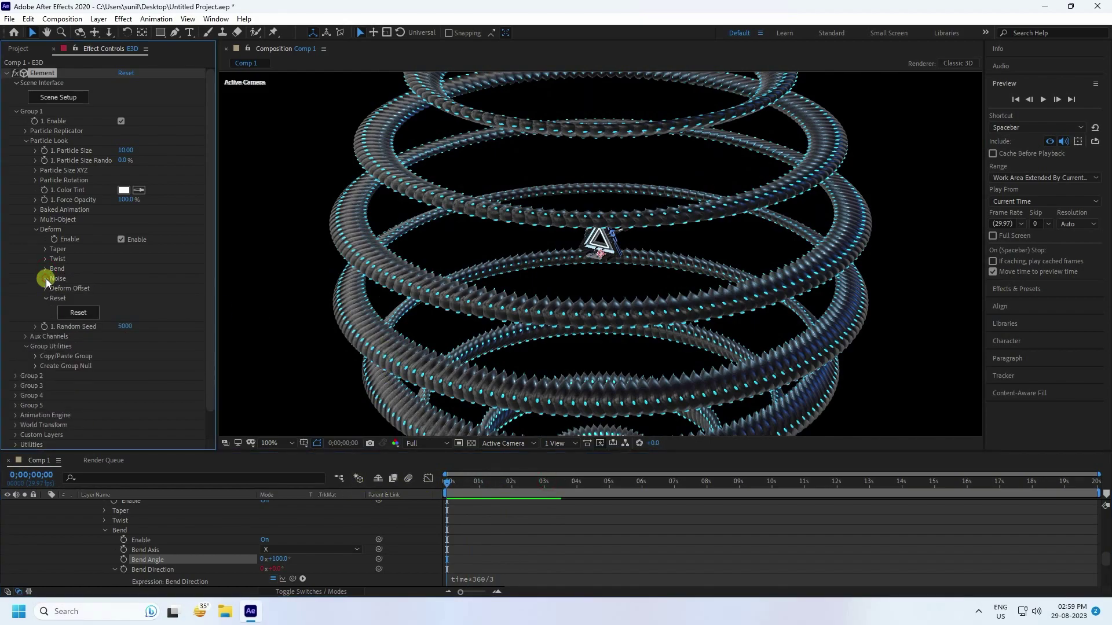
click(46, 279)
click(121, 289)
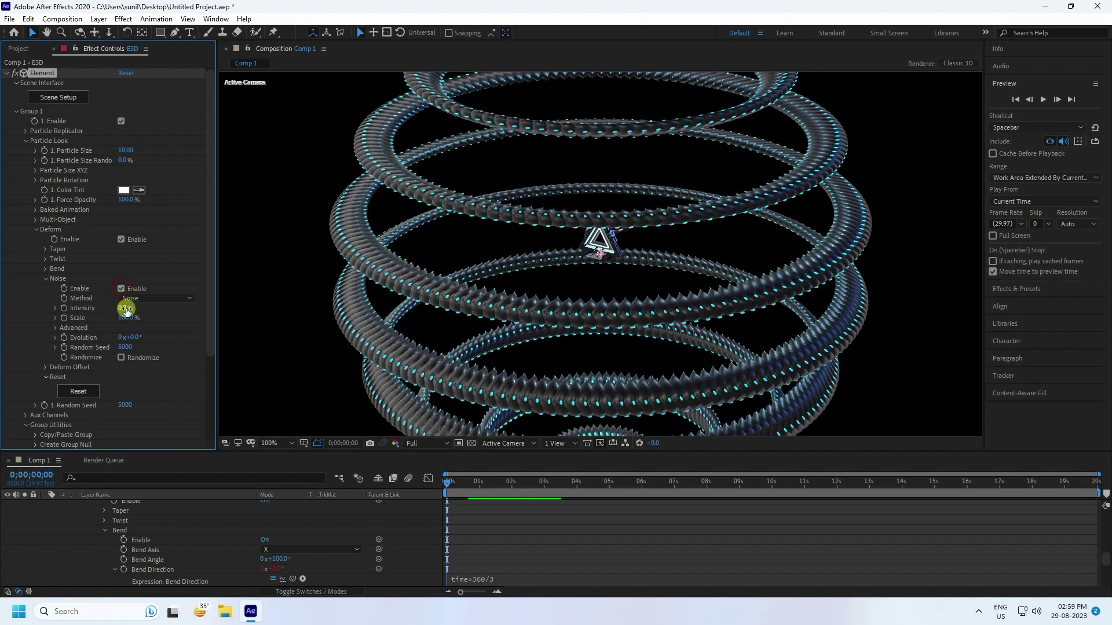
click(123, 308)
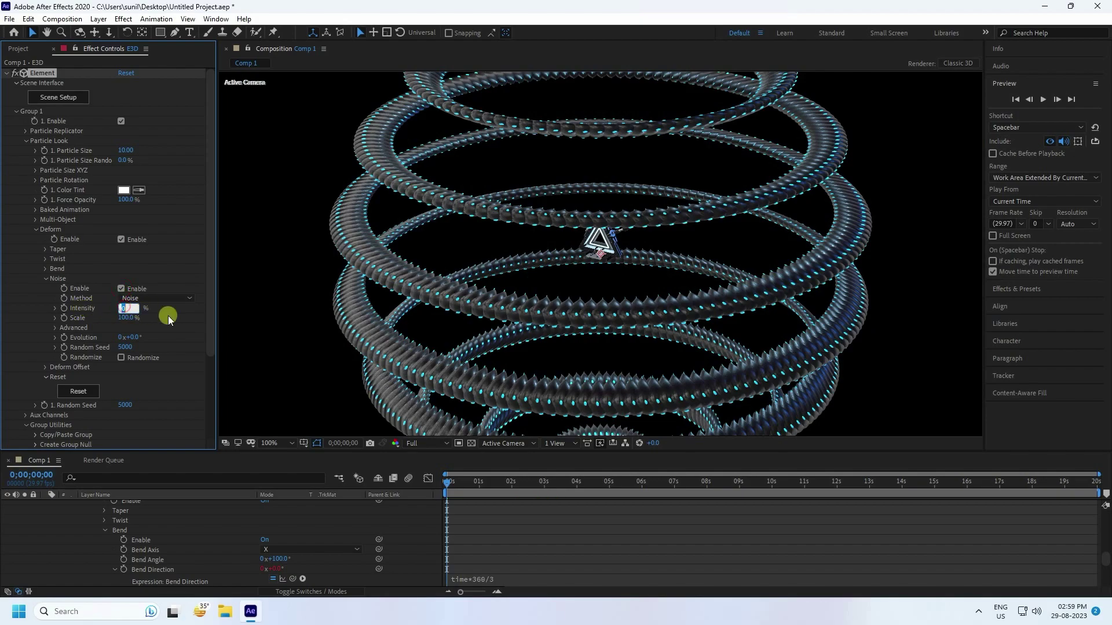
key(Return)
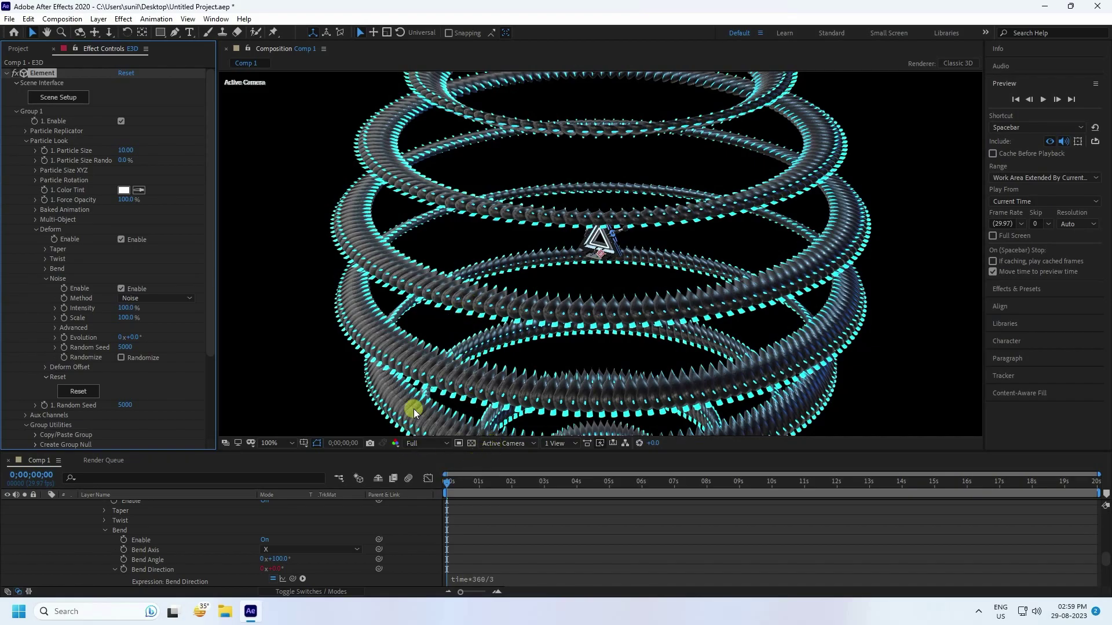
Step: Play back the noise-deformed rings, collapse the E3D layer's properties and return to 0 seconds
click(1044, 100)
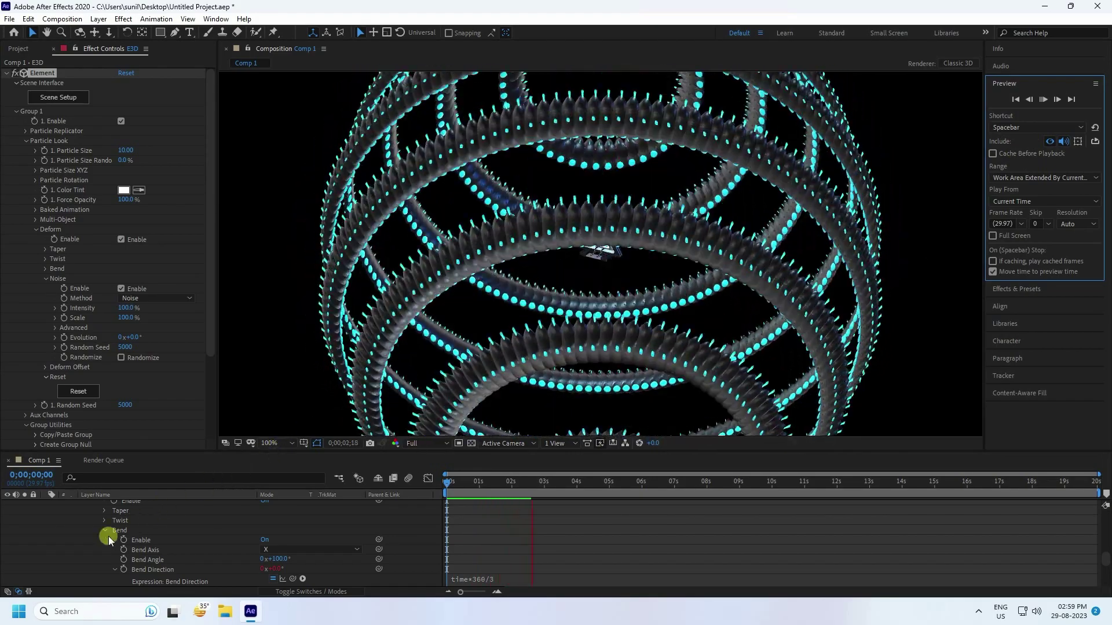
scroll(107, 533, up, 10)
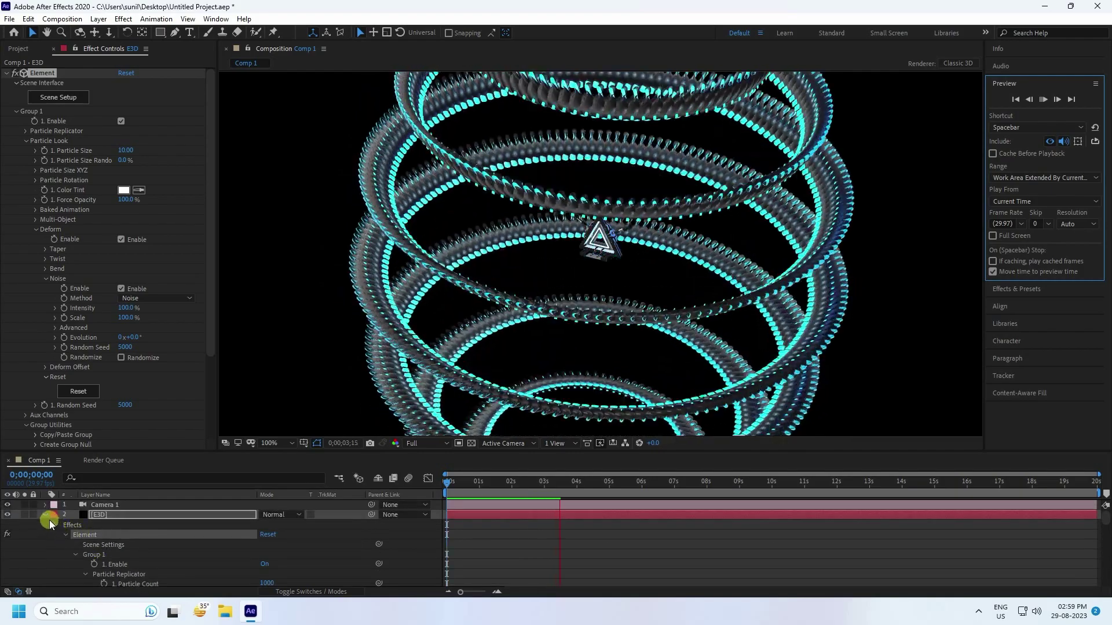
click(46, 513)
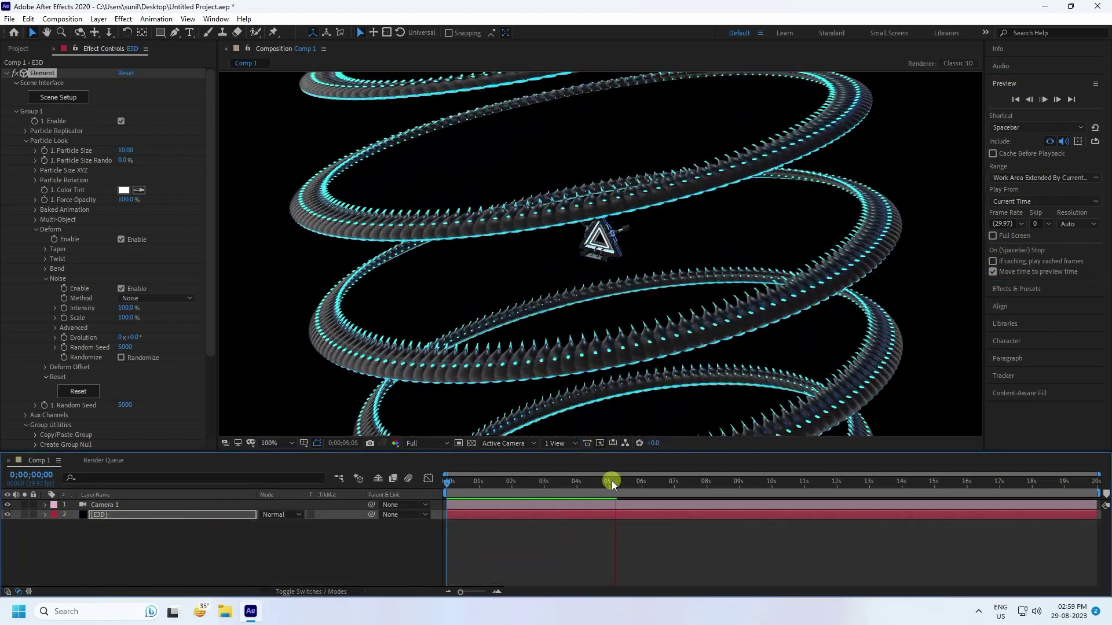
drag(613, 481, 349, 479)
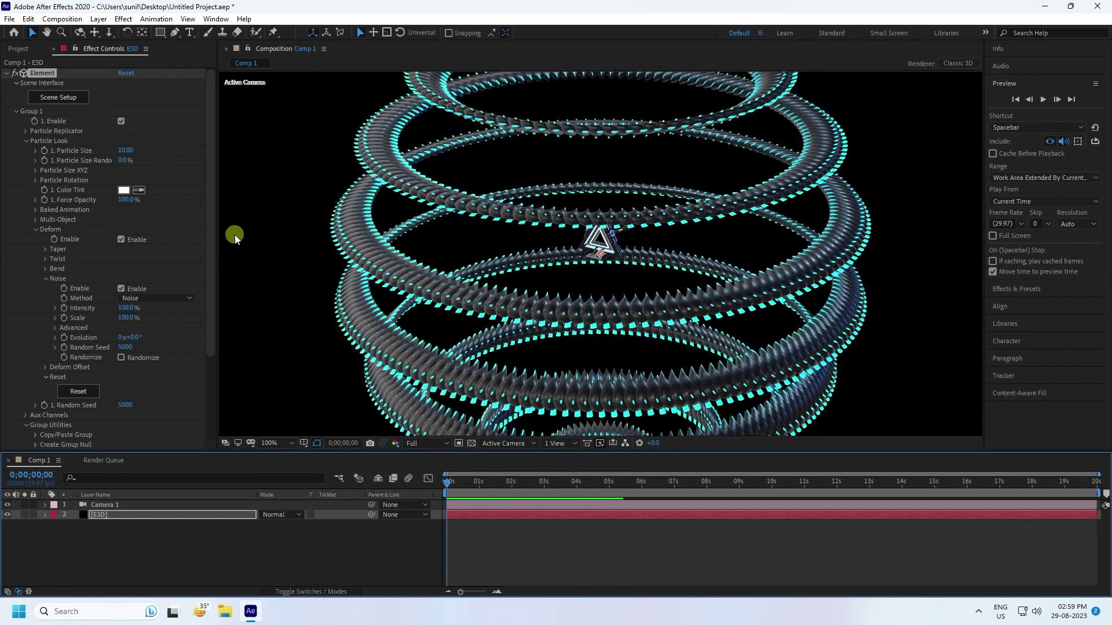
Step: Replicate group 2's triangular model on a Sphere shape with a Particle Count of 100 and a Shape Scale of 30
click(17, 112)
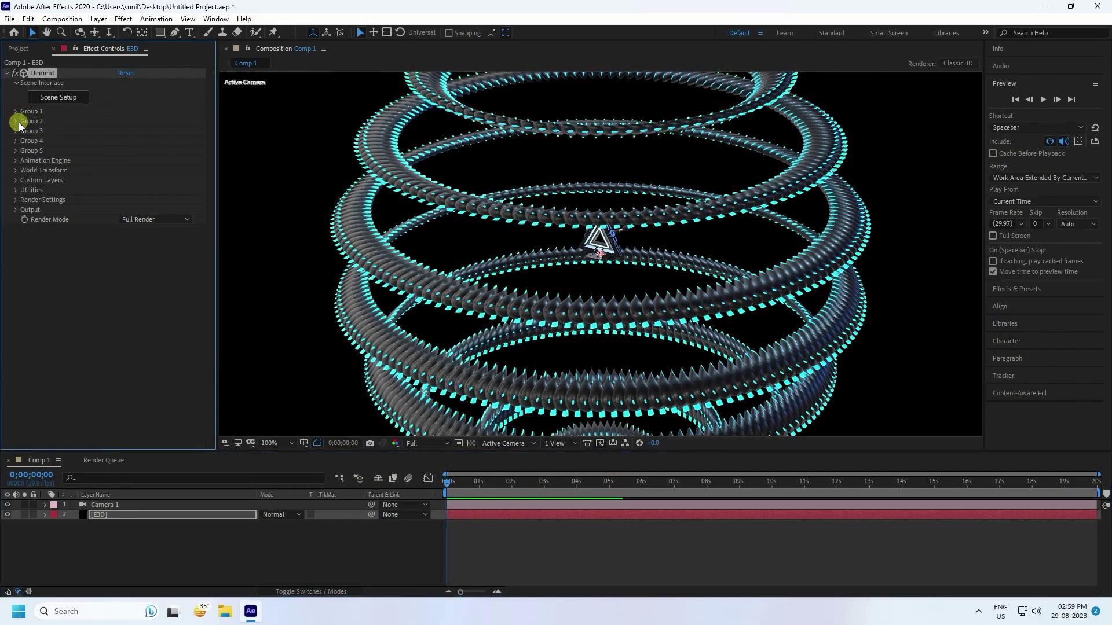
click(17, 121)
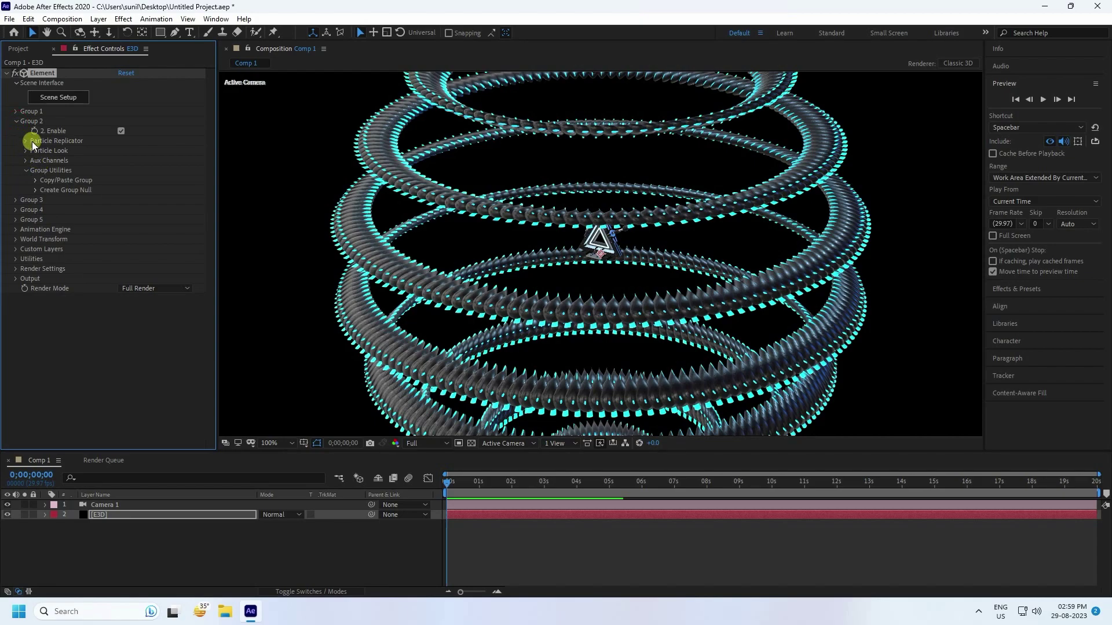
click(26, 142)
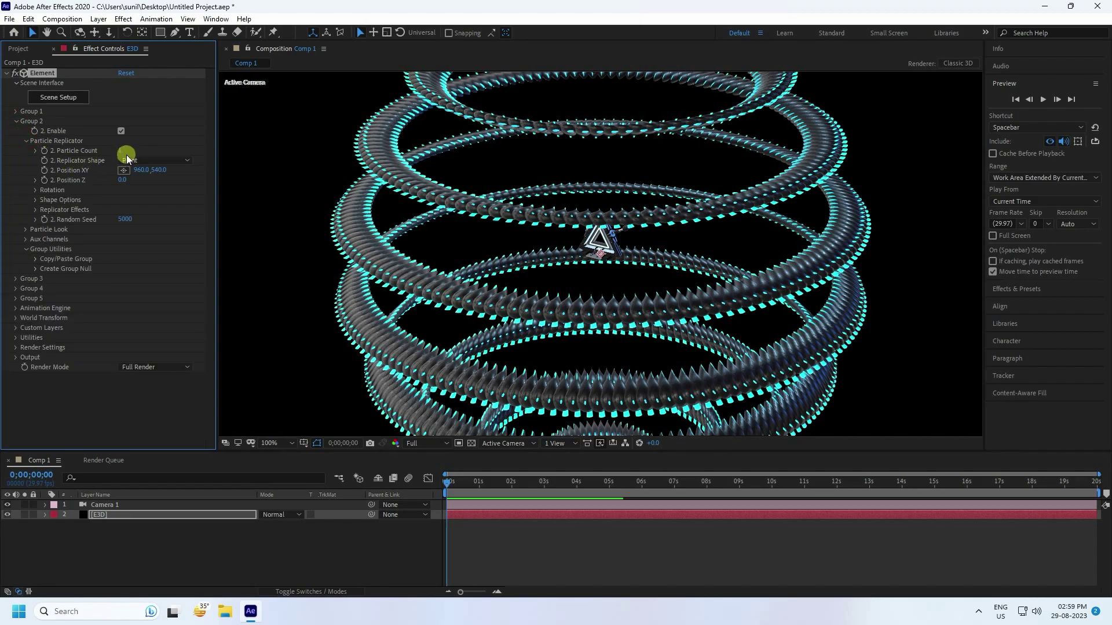
click(146, 160)
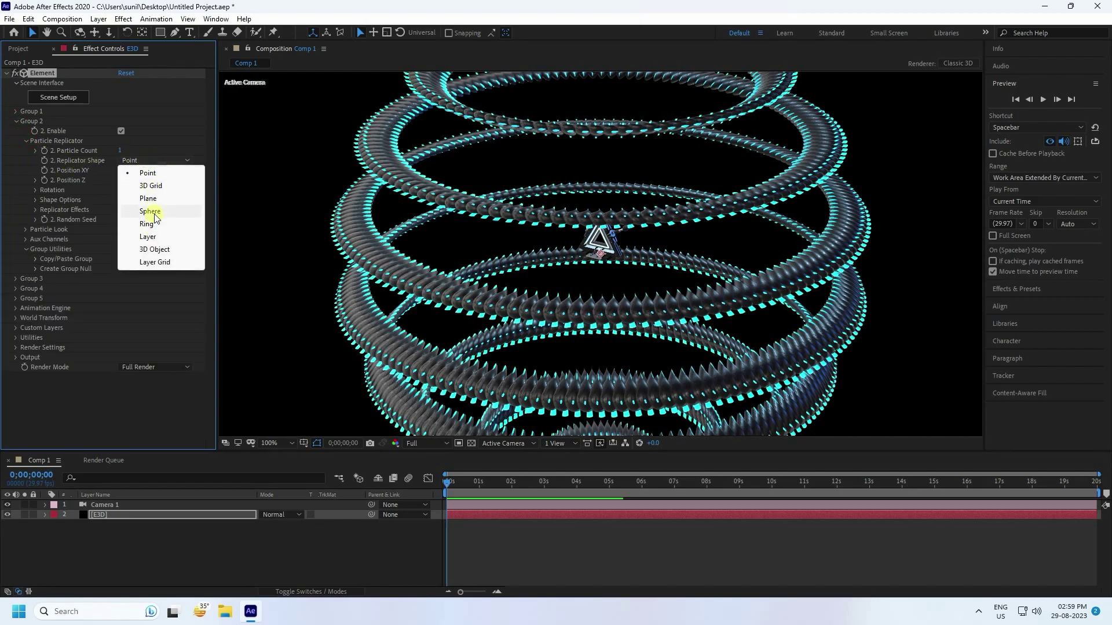
click(152, 212)
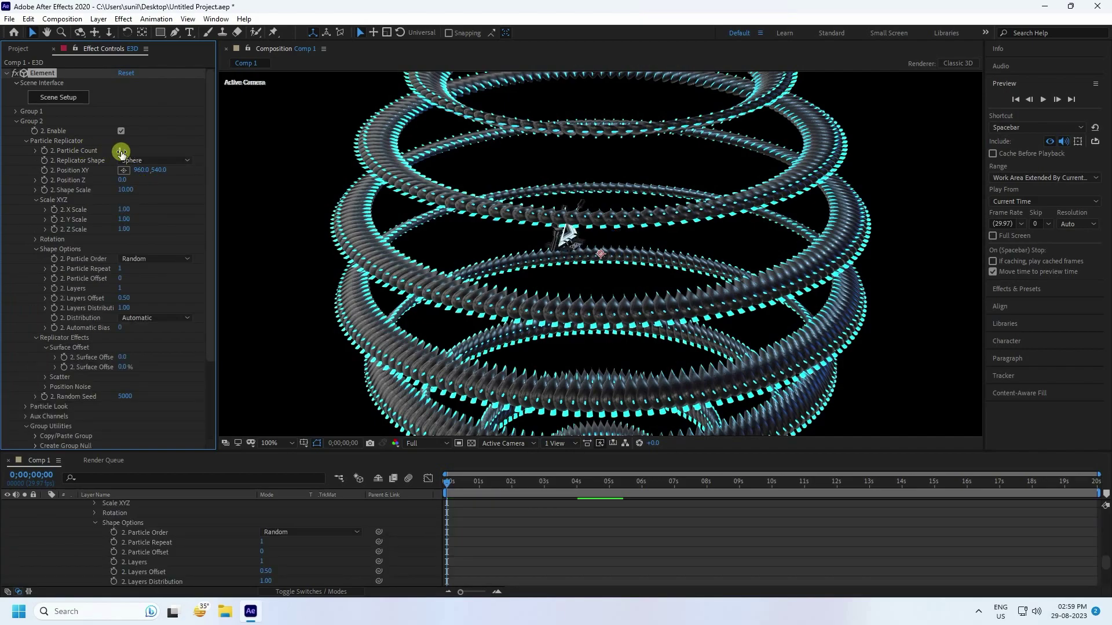
click(121, 152)
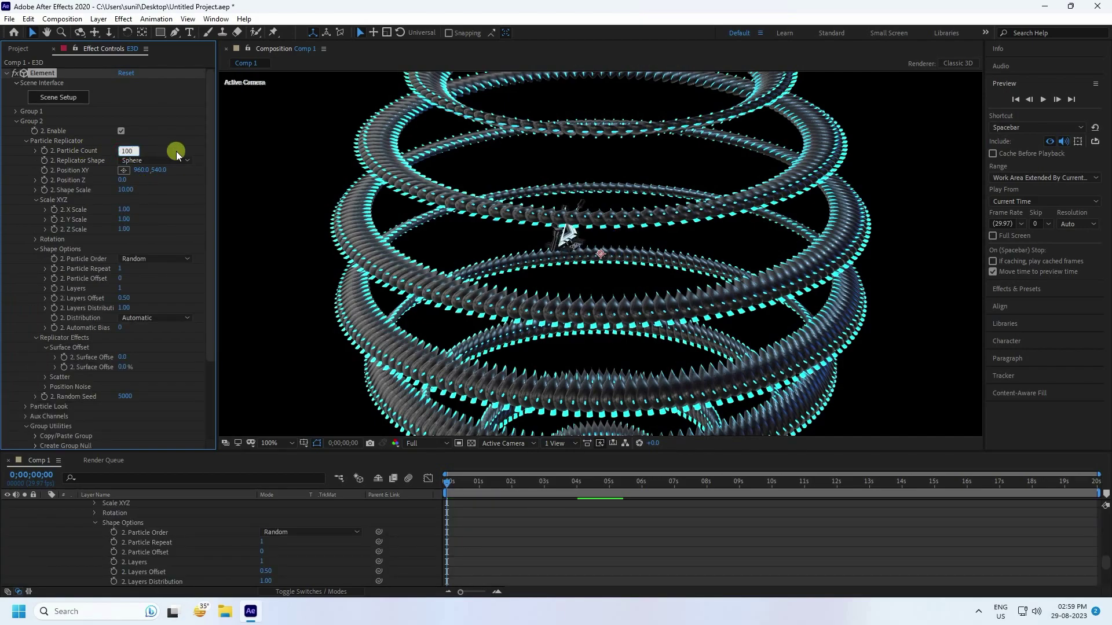
text(100)
key(Return)
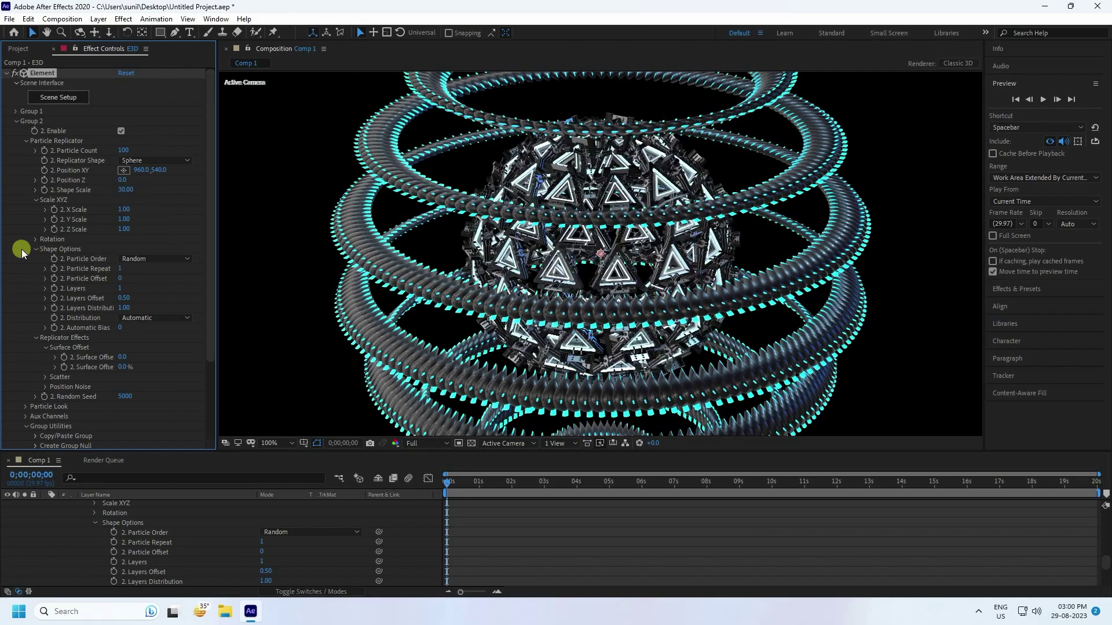
Step: Start keyframing group 2's replicator X, Y and Z Rotation at 0 seconds
click(36, 240)
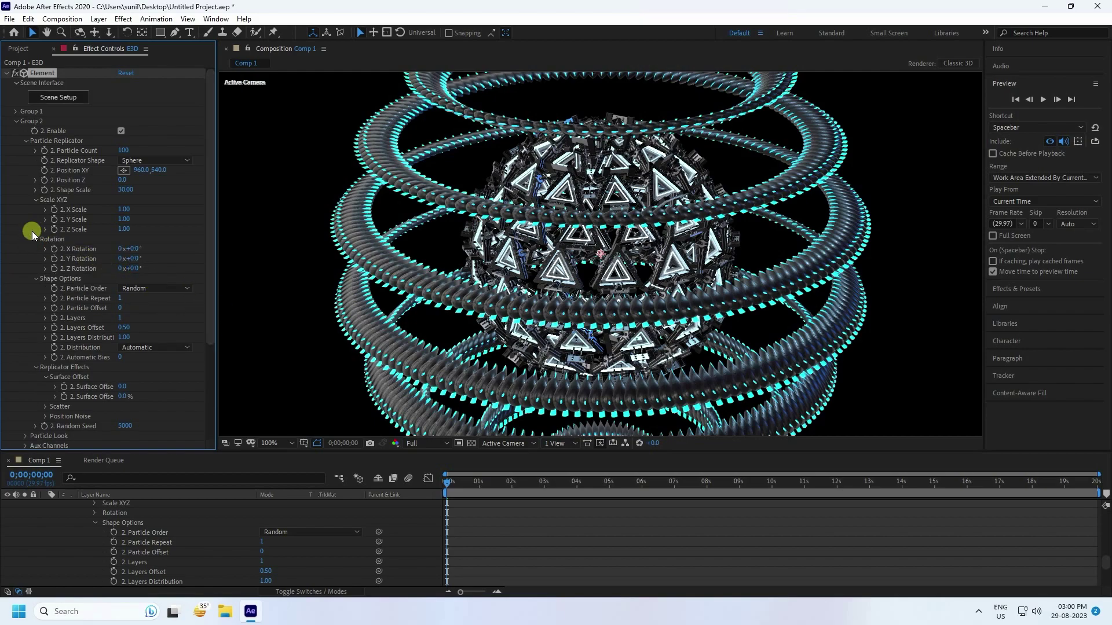
click(54, 249)
click(54, 259)
click(53, 269)
Step: Set group 2's X, Y and Z Rotation to 4 full revolutions each at the composition's end, 0;00;19;29
drag(449, 484, 1096, 484)
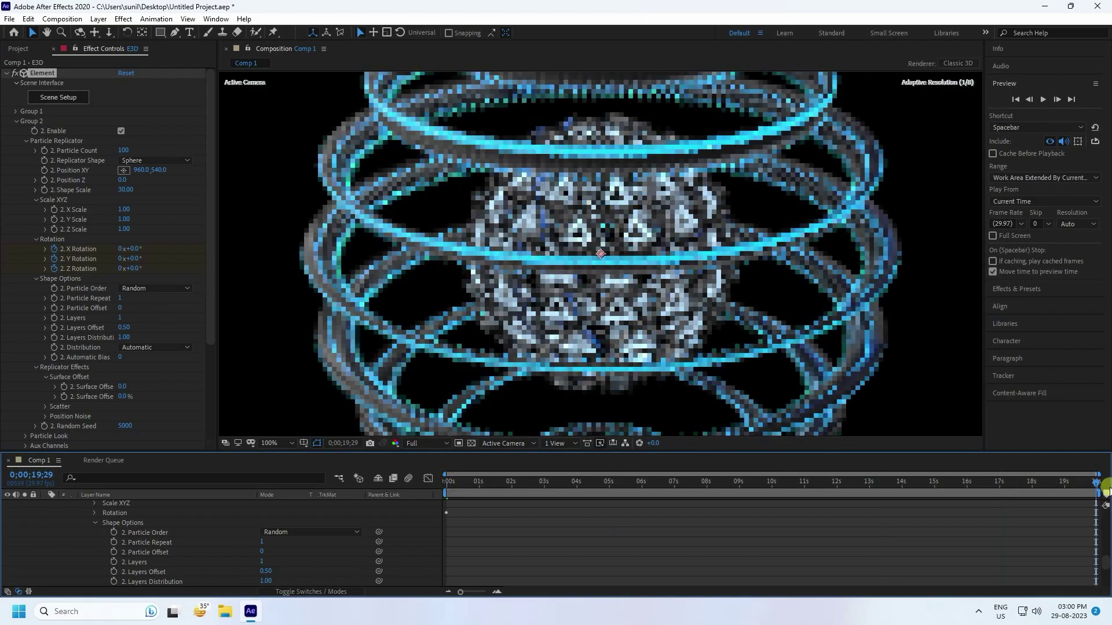
click(120, 251)
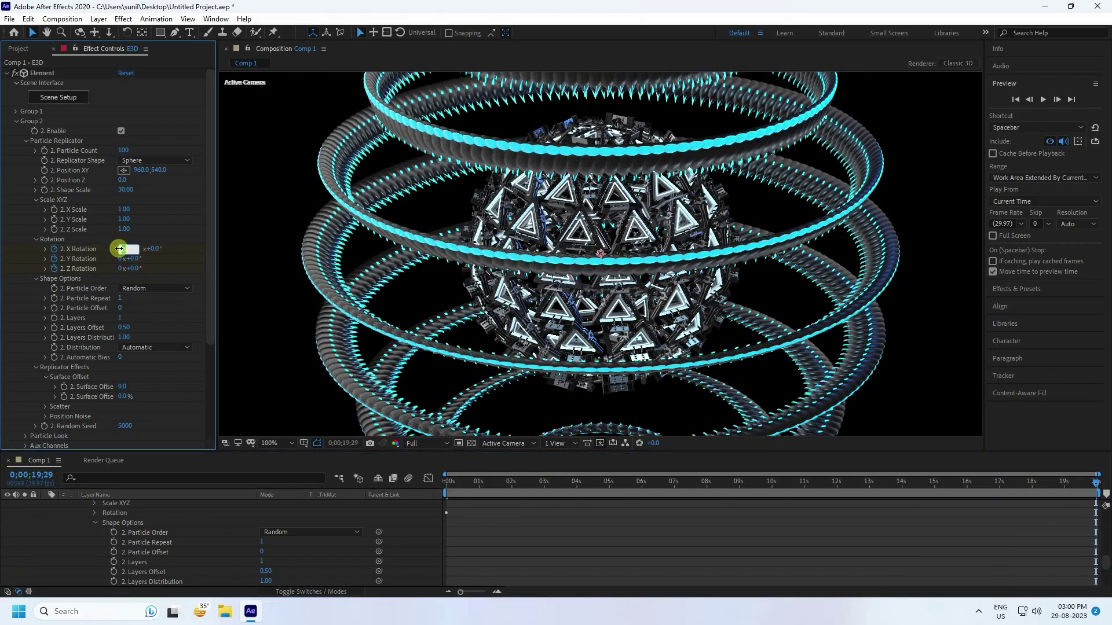
text(4)
key(Return)
click(120, 260)
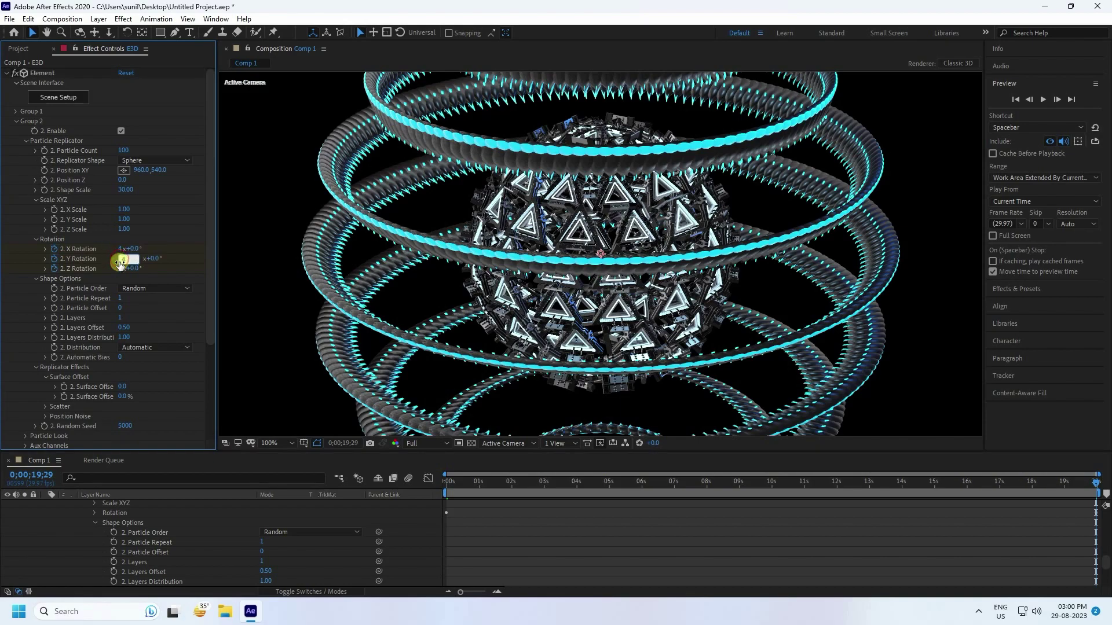
text(4)
key(Return)
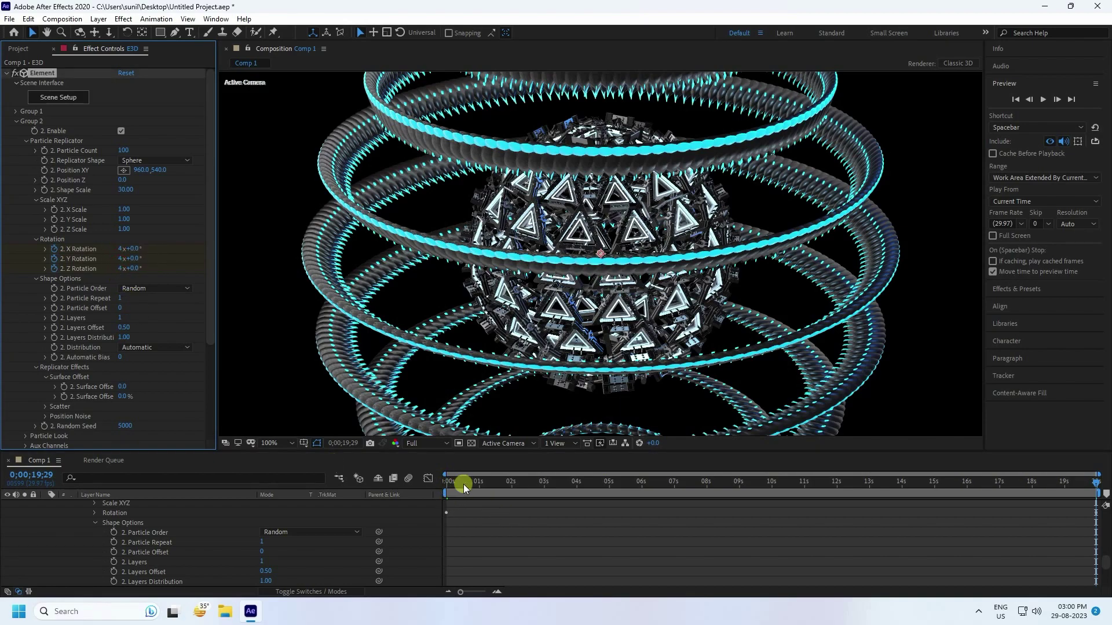
Step: Play back the rotating sphere of triangular models from 0 seconds, with the E3D layer collapsed and the composition view enlarged
drag(461, 482, 224, 485)
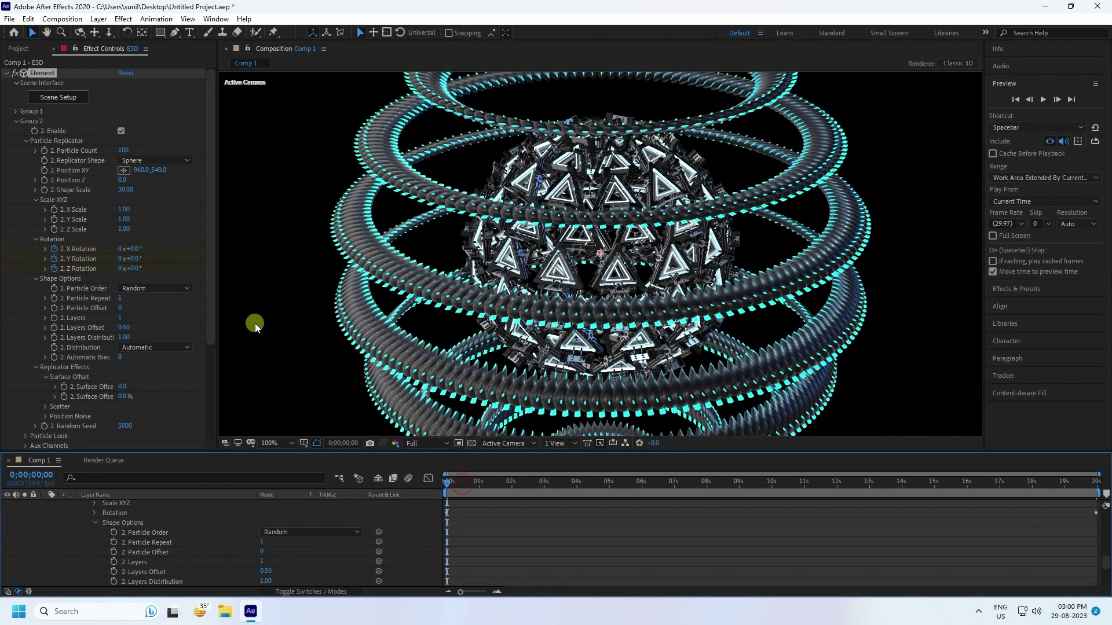
click(1043, 99)
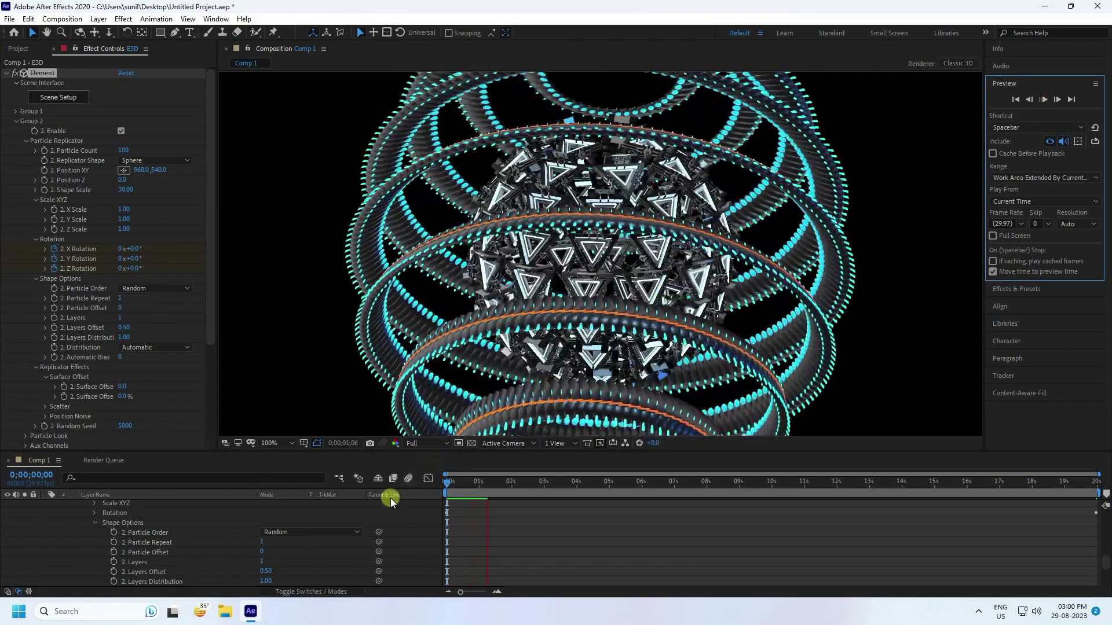
scroll(47, 523, up, 20)
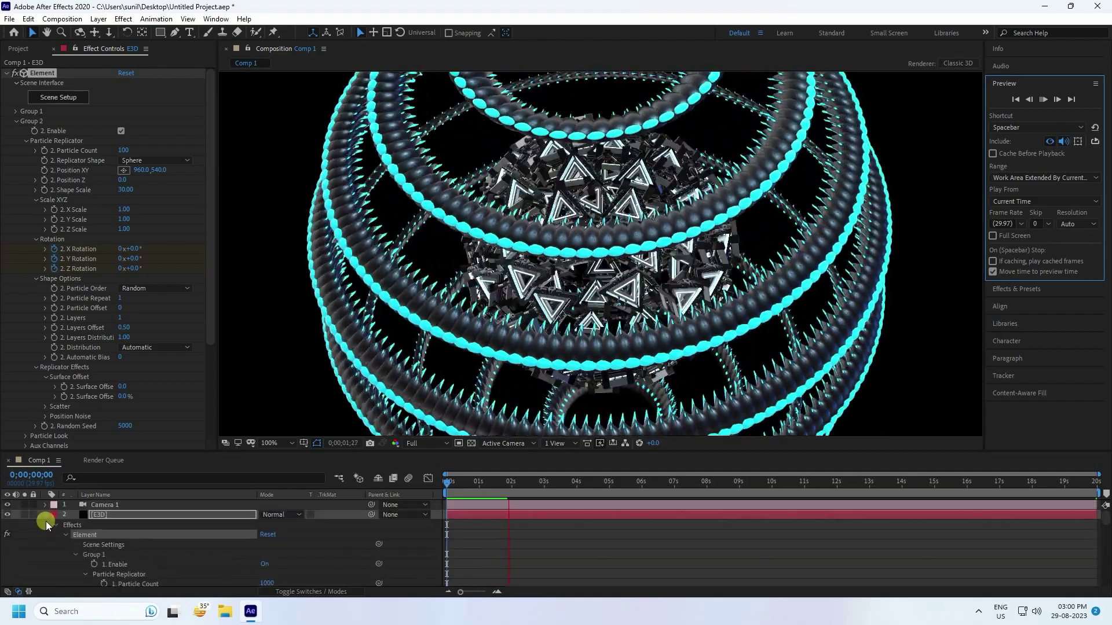
click(47, 515)
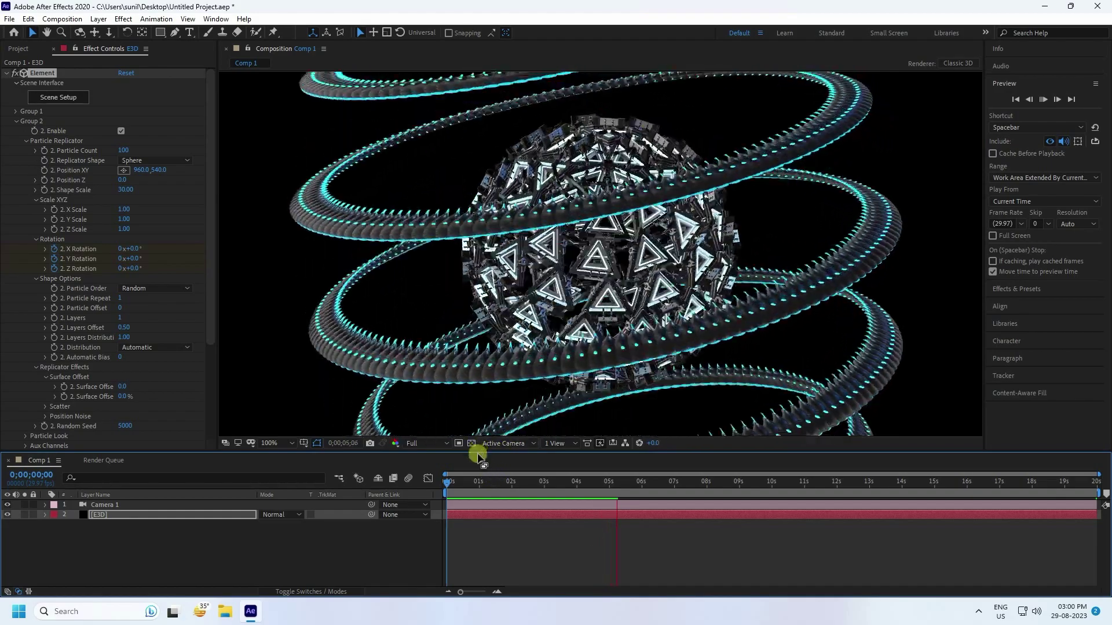
drag(476, 449, 475, 503)
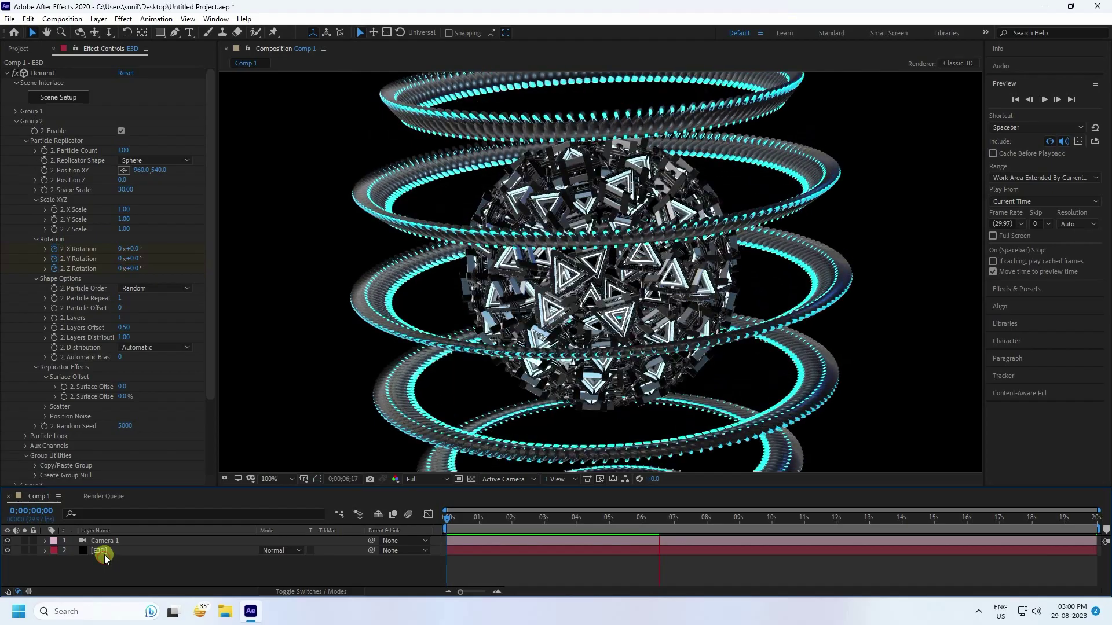
Step: Duplicate the E3D layer, rename the upper copy E3D GLOW and stop the playback
click(114, 562)
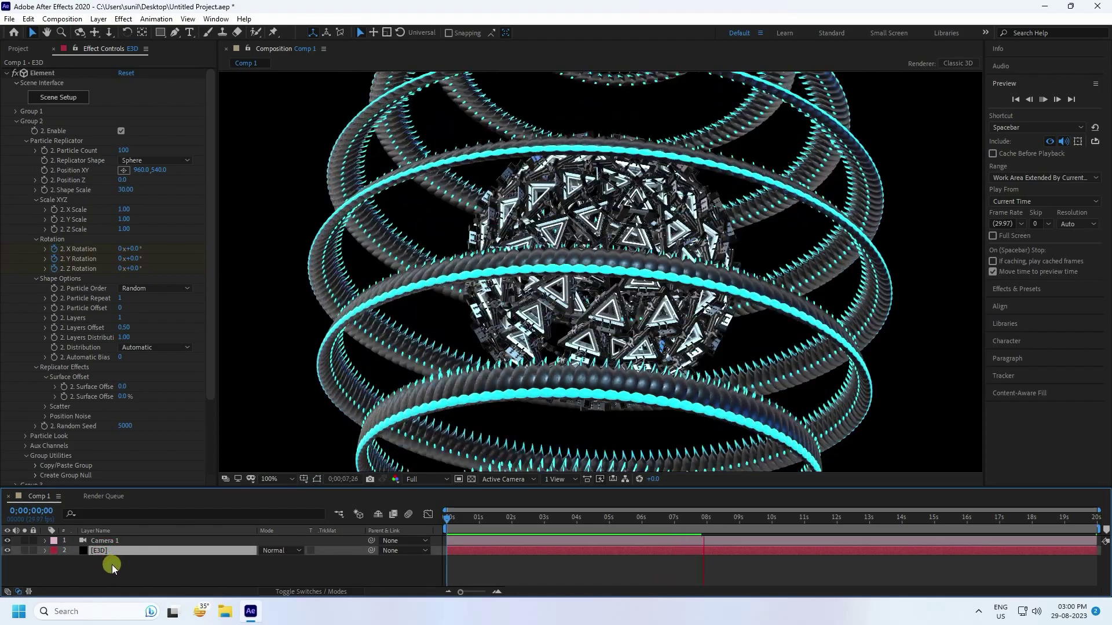
key(ctrl+d)
right_click(106, 549)
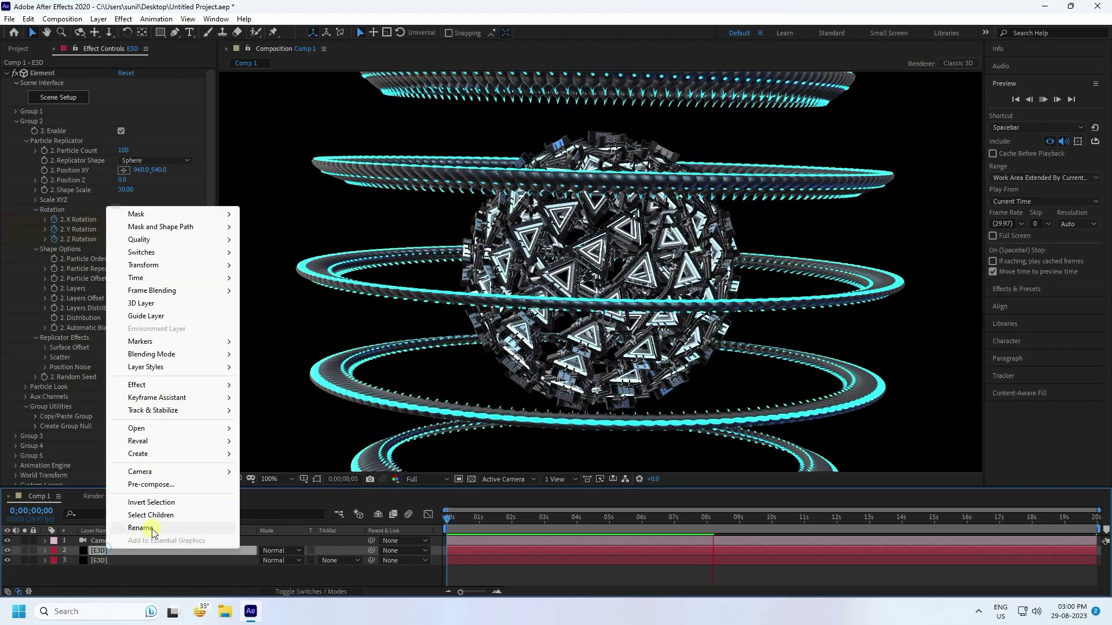
click(151, 527)
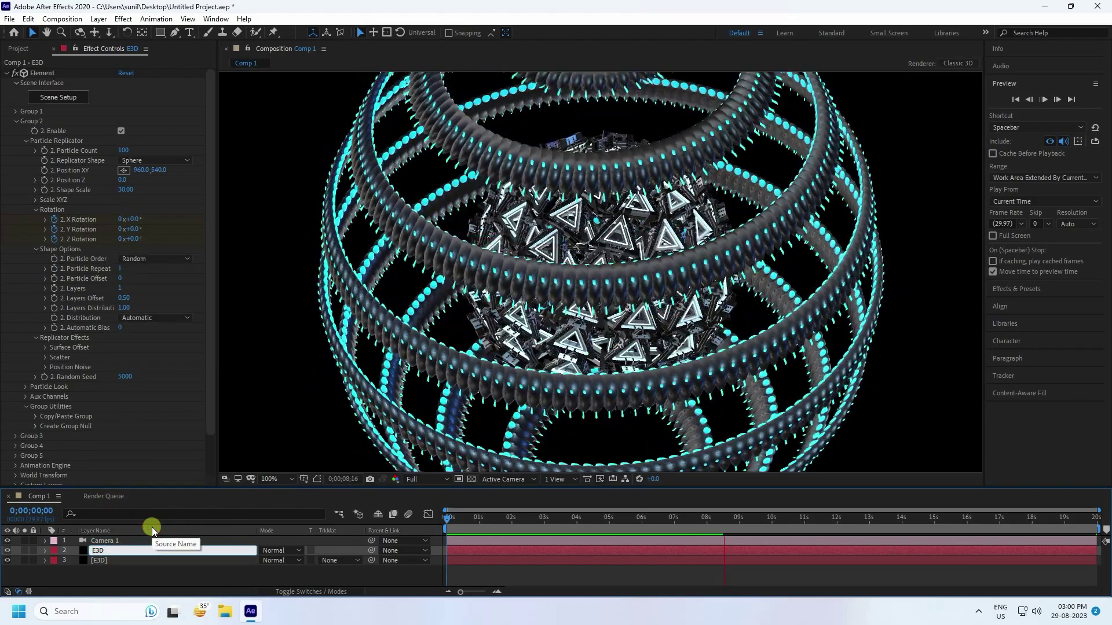
text(GLOW)
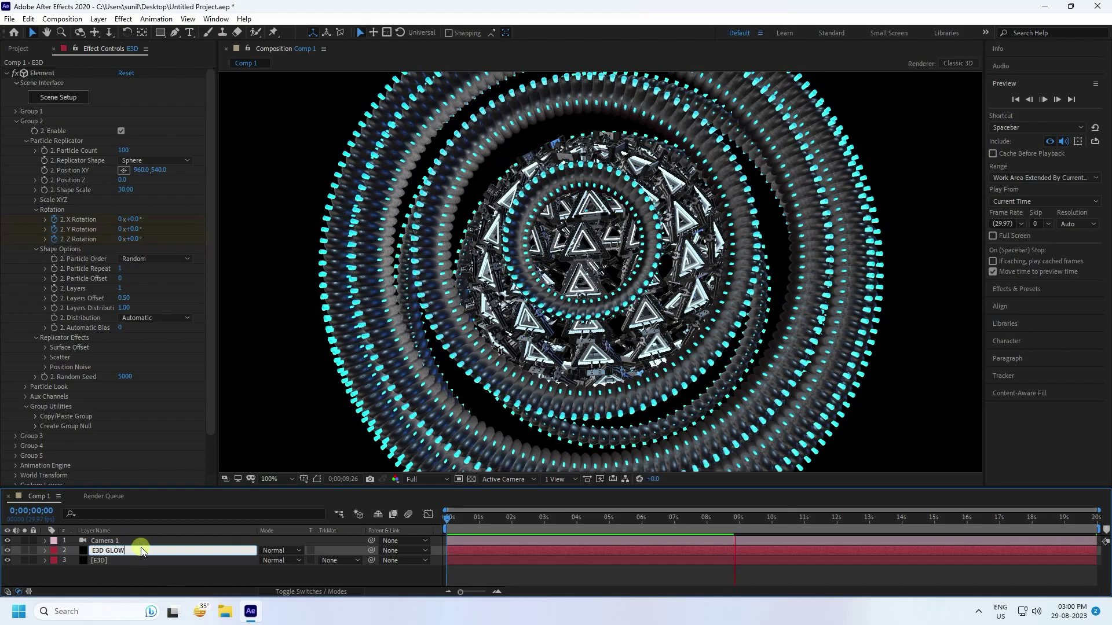
key(Return)
click(137, 579)
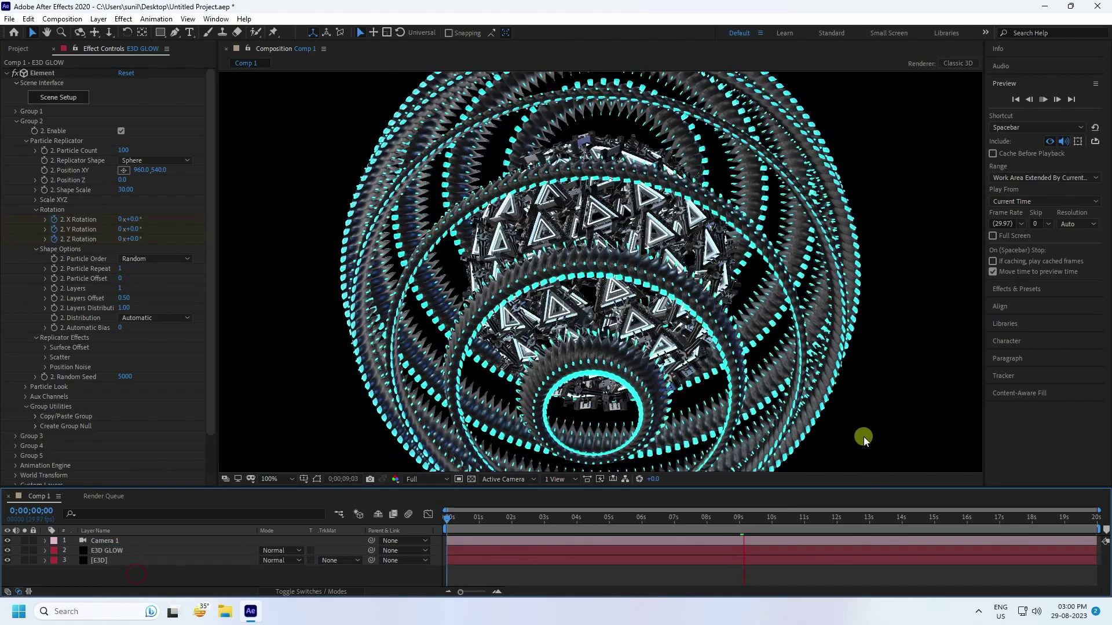
click(543, 471)
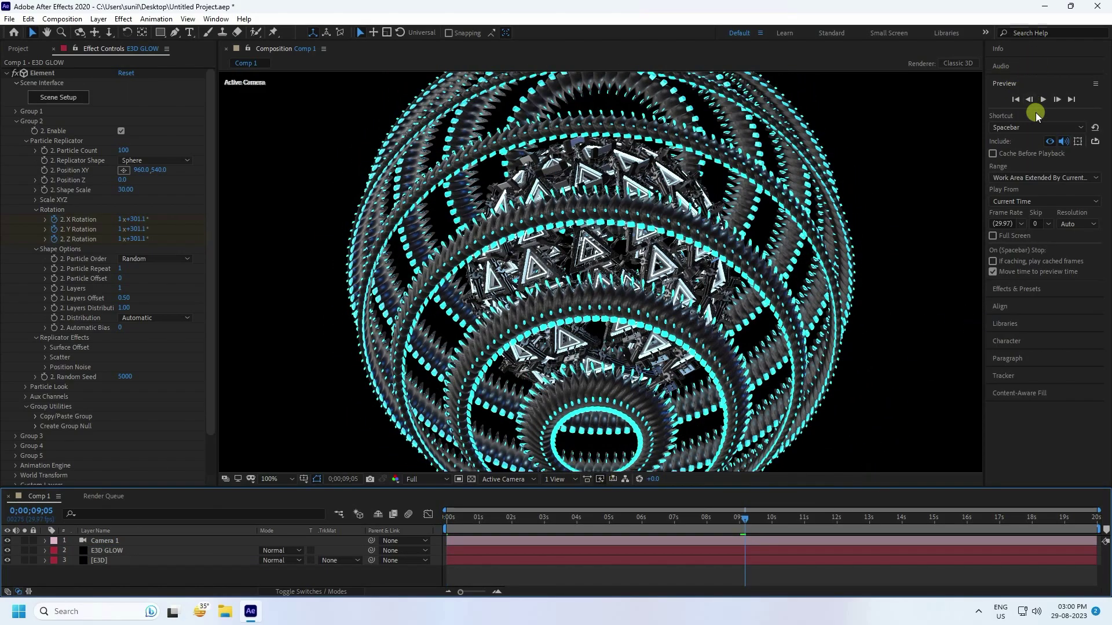
Step: Find the Stylize Glow effect and apply it to the E3D GLOW layer
click(1017, 288)
click(1017, 114)
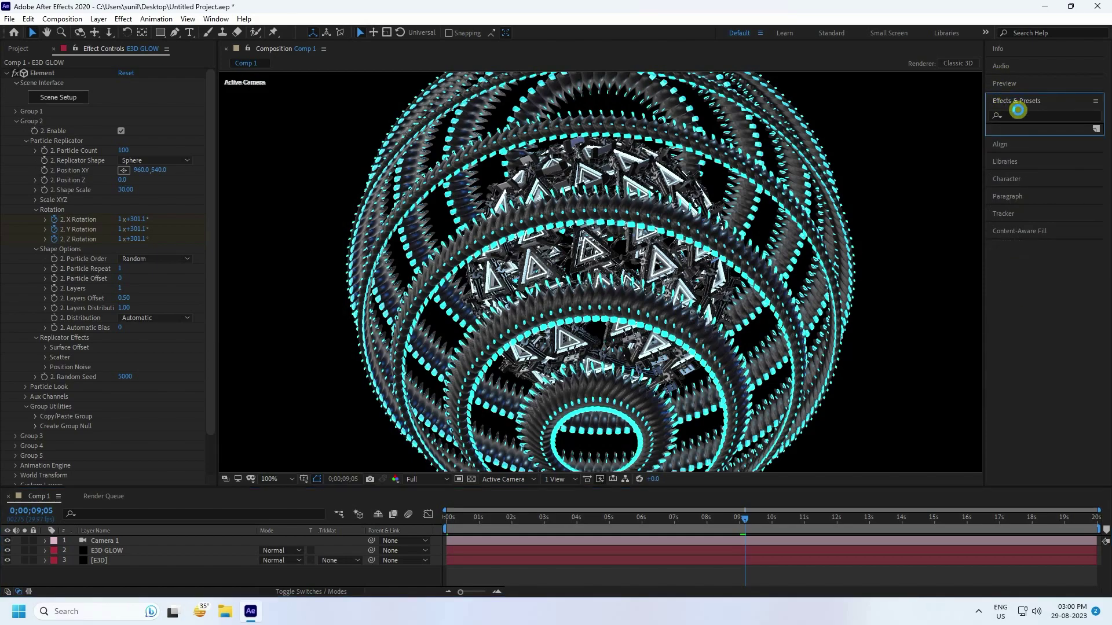
text(glow)
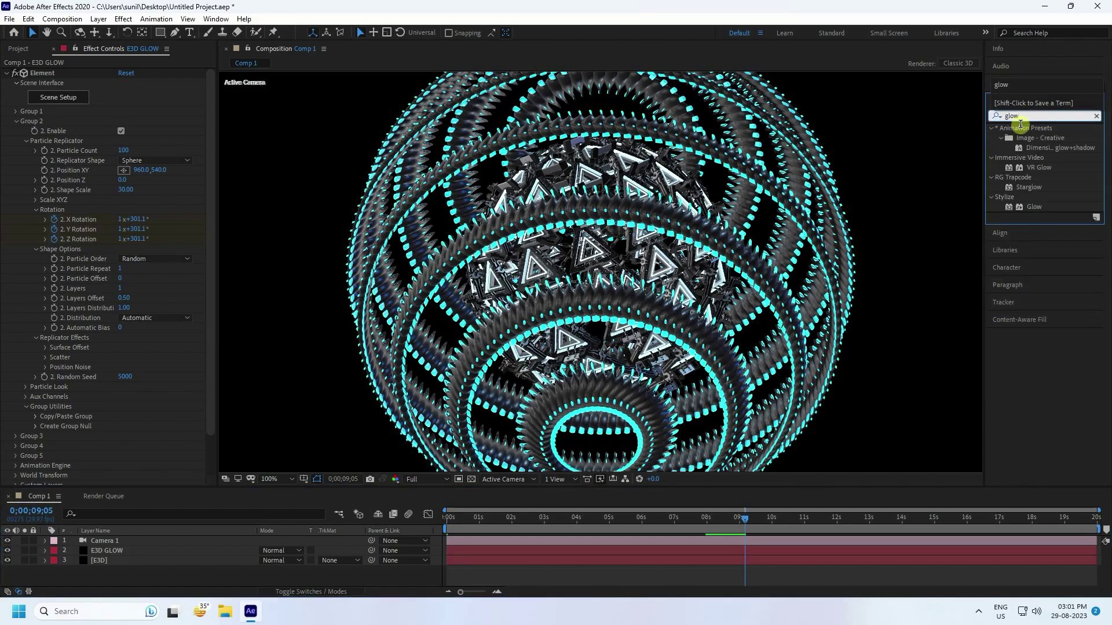
click(1037, 207)
drag(1036, 207, 481, 394)
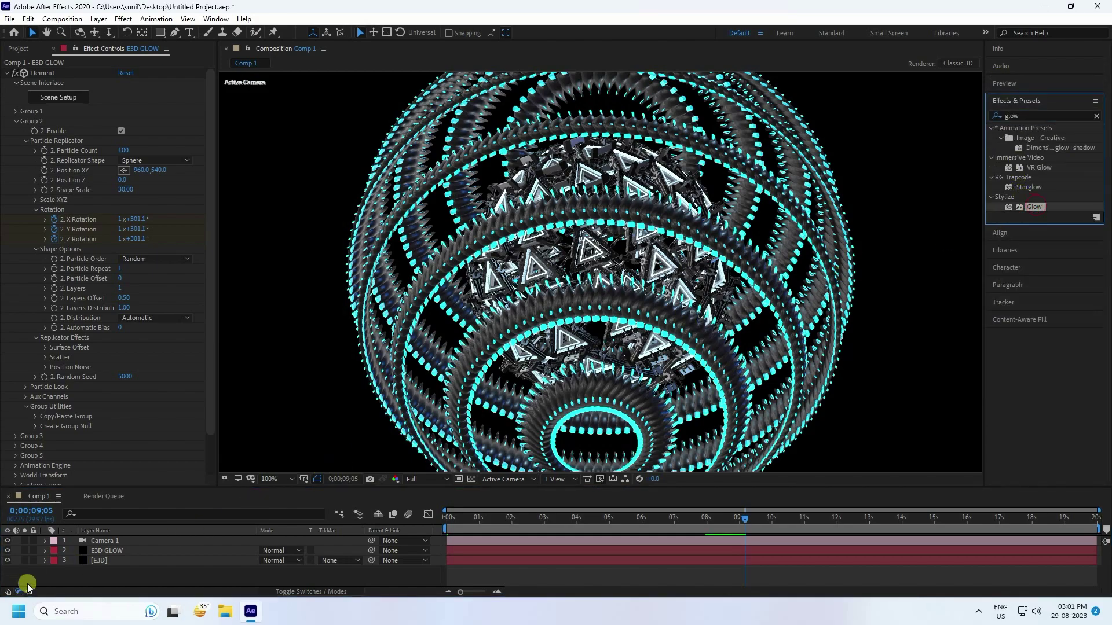
drag(27, 584, 105, 555)
drag(1033, 207, 109, 557)
scroll(53, 192, up, 5)
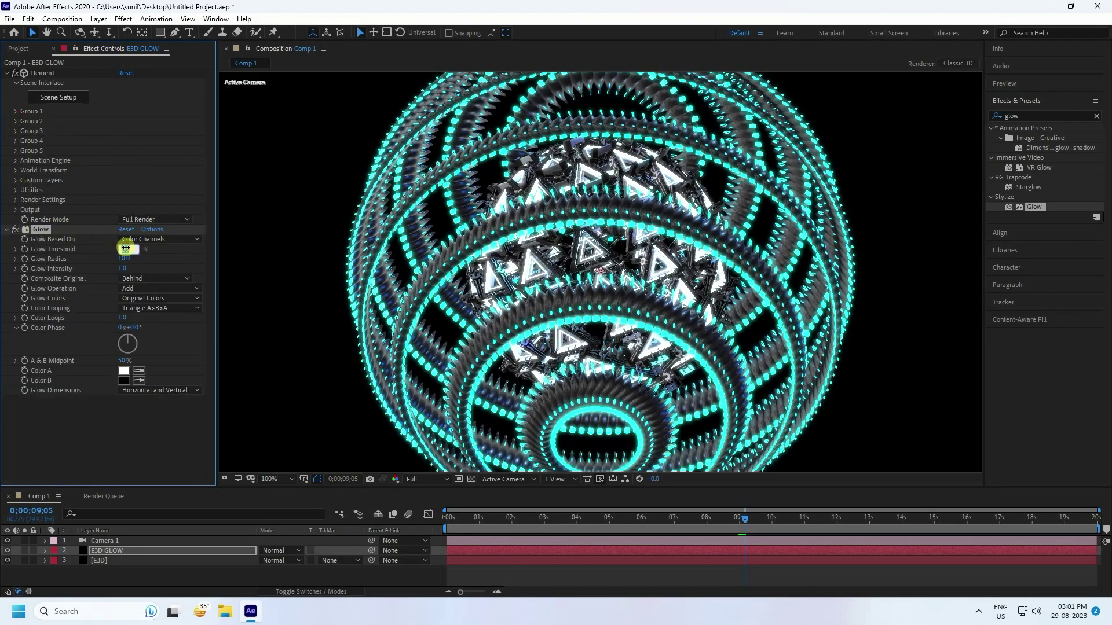
Step: Set the Glow effect's Glow Threshold to 100%, Glow Radius to 100 and Glow Intensity to 2
text(100)
key(Return)
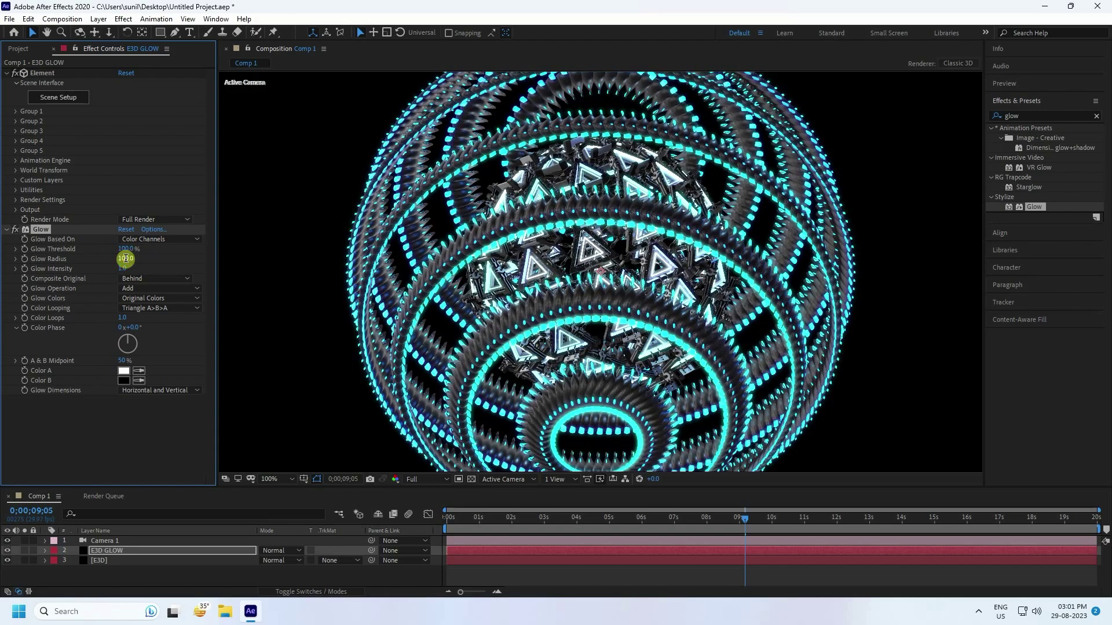
key(Return)
click(122, 268)
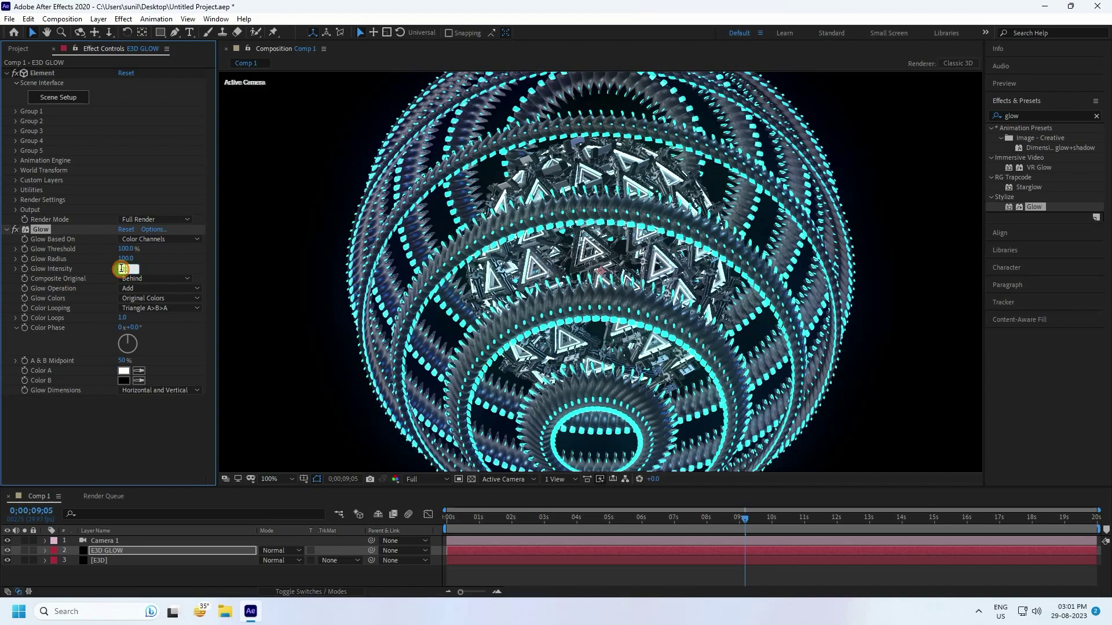
text(3)
key(Return)
click(127, 268)
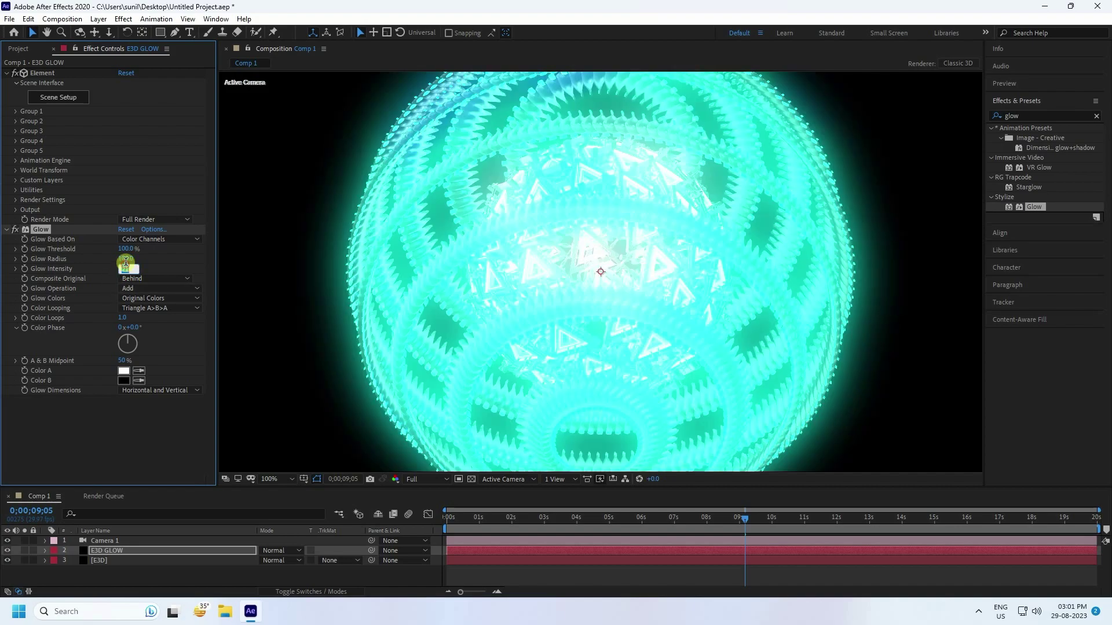
text(2)
key(Return)
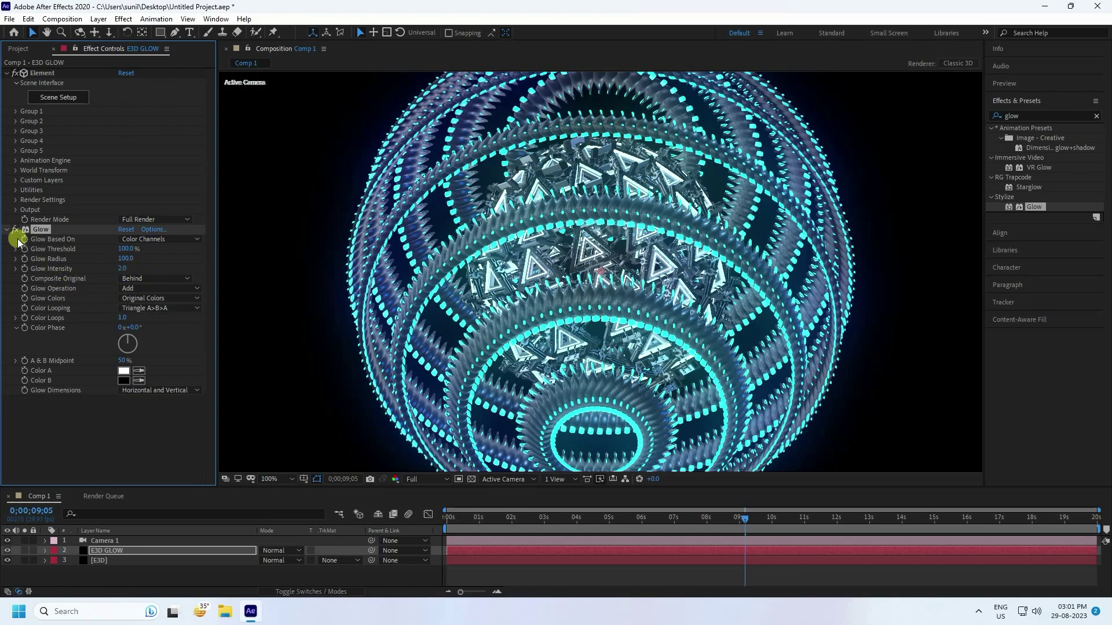
Step: Duplicate the Glow effect on E3D GLOW, adjust the copy's Glow Radius and reduce its Glow Intensity
click(40, 231)
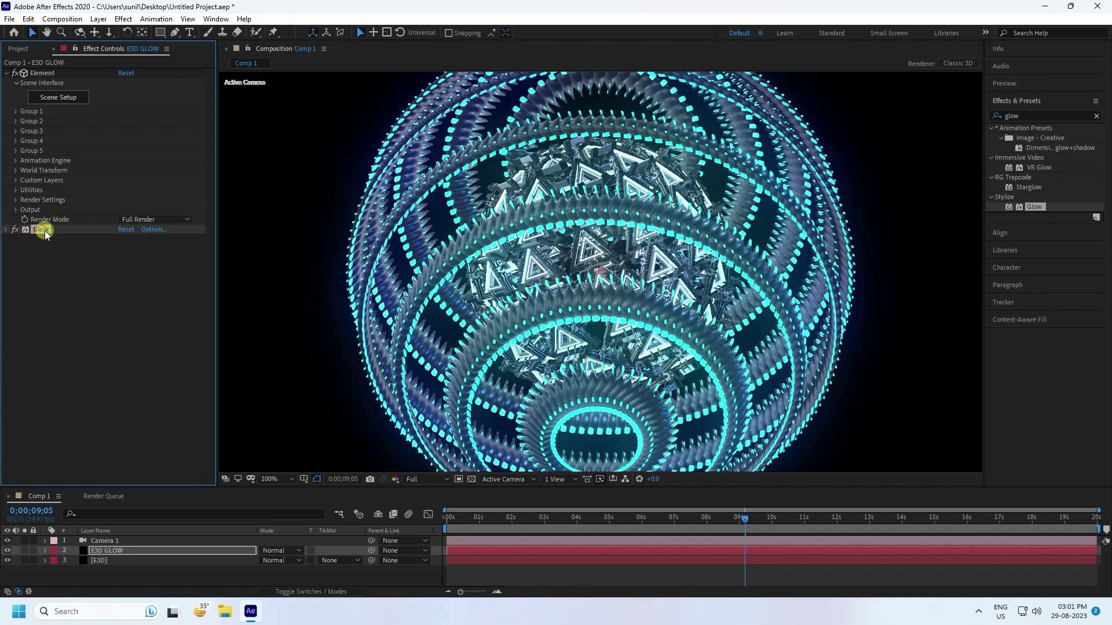
key(ctrl+d)
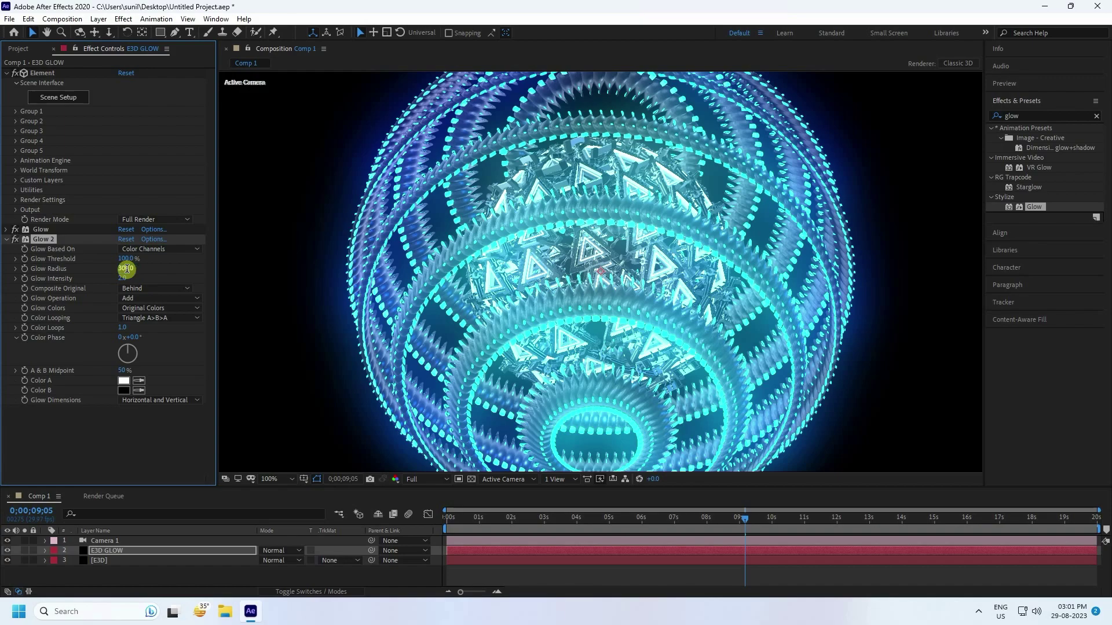
drag(126, 268, 123, 276)
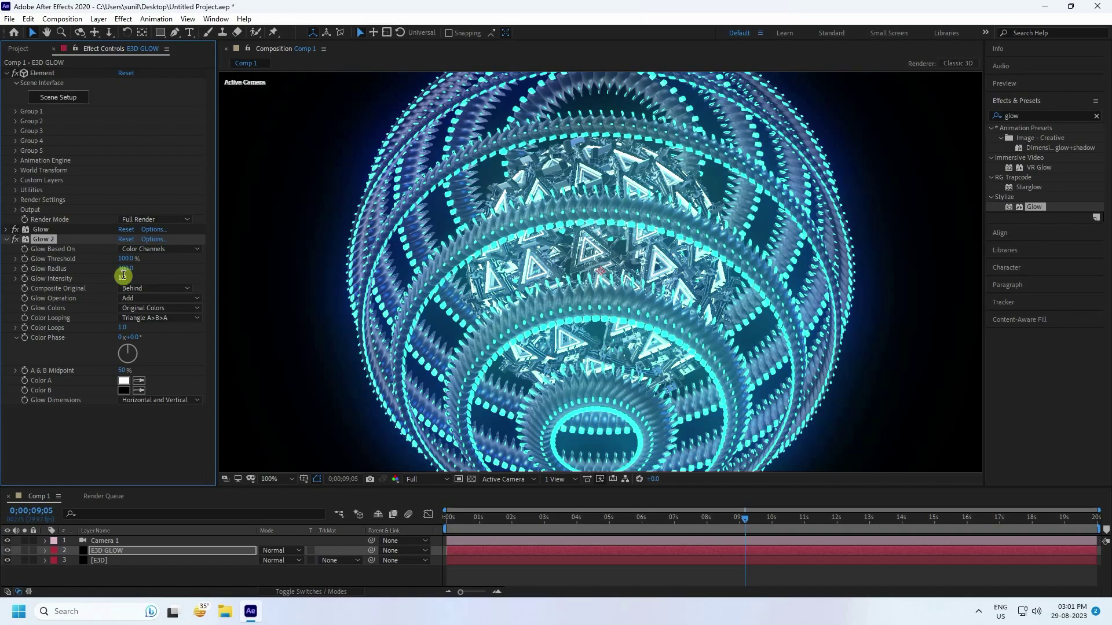
click(6, 239)
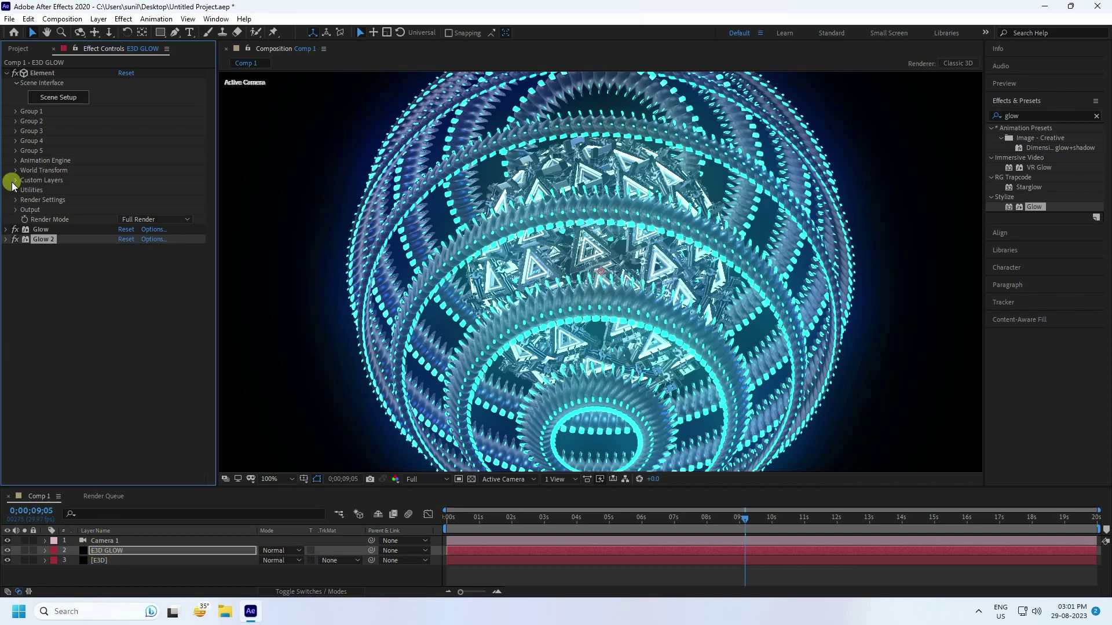
Step: Set the Element output of E3D GLOW to show only Illumination and change the layer's blending mode to Screen
click(16, 209)
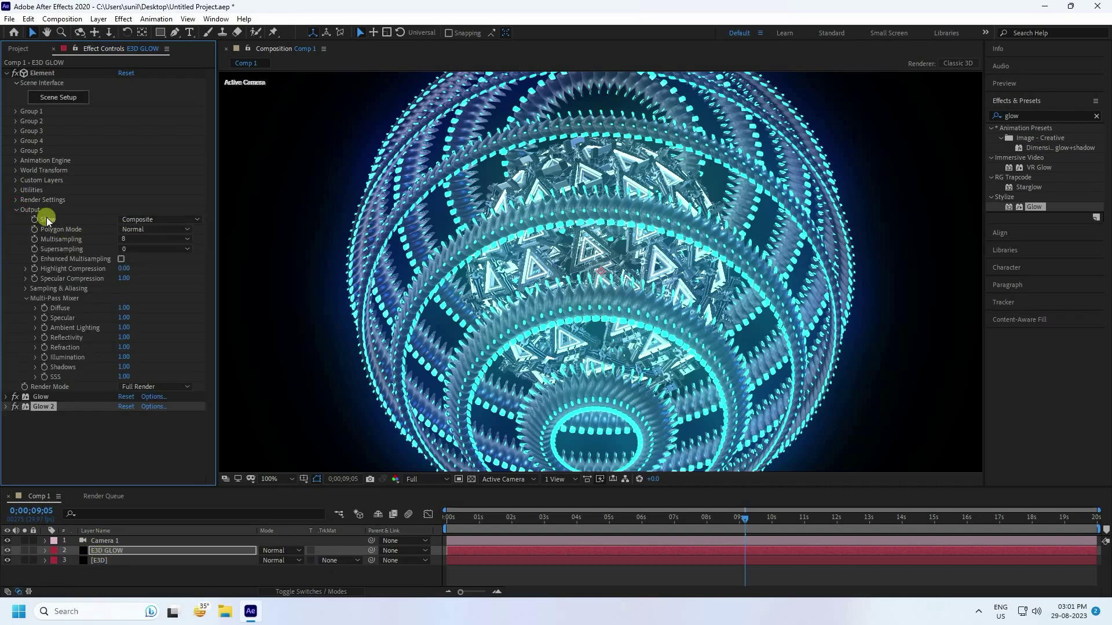
click(140, 219)
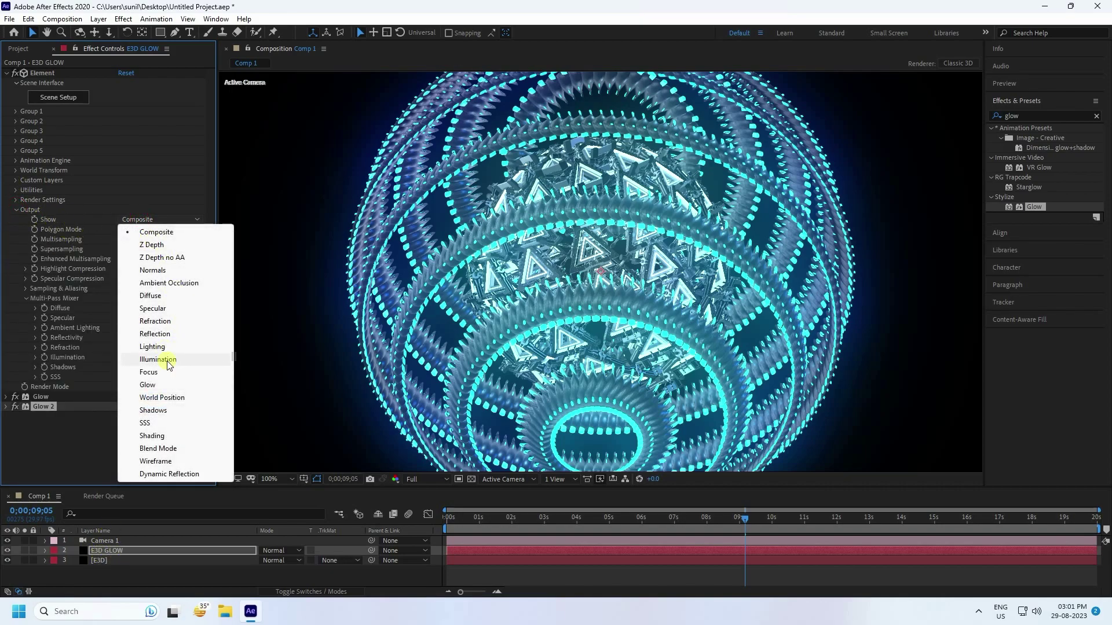
click(157, 359)
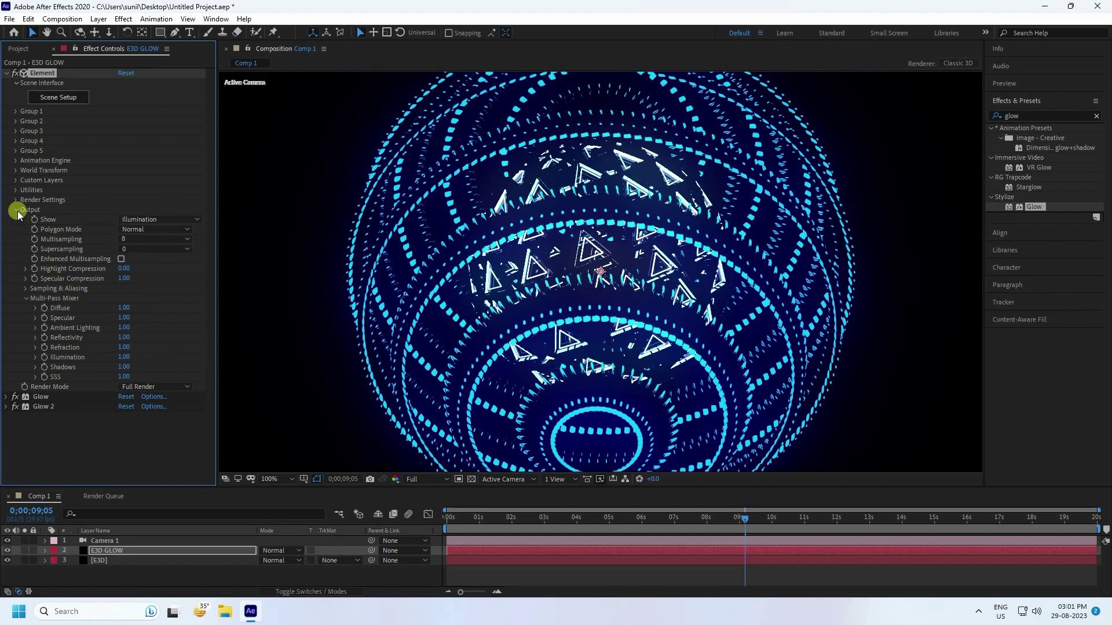
click(16, 210)
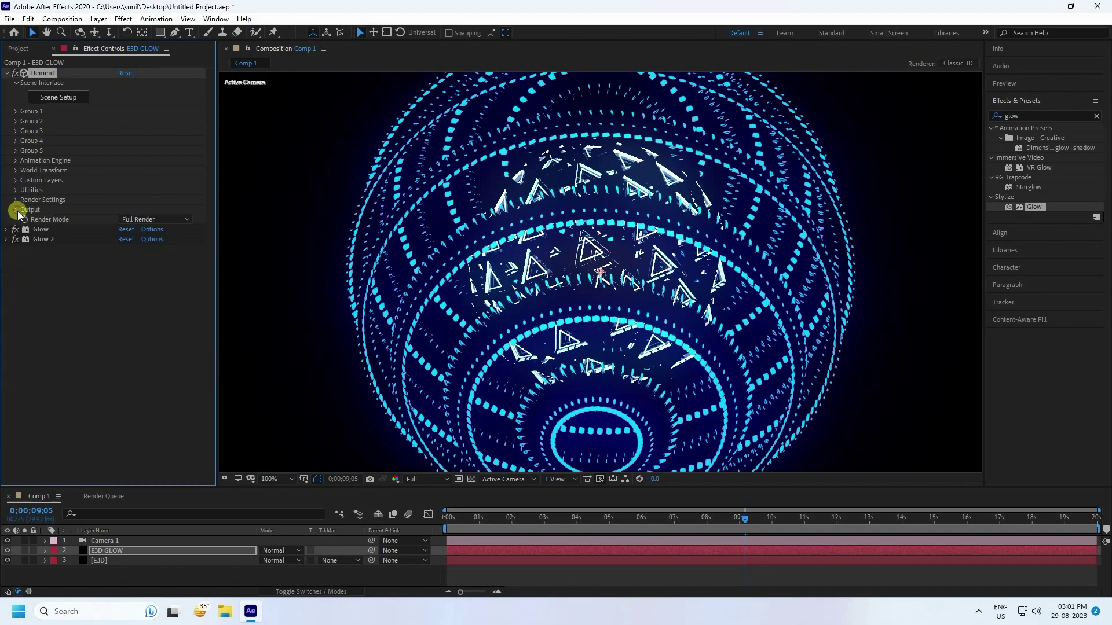
click(285, 553)
click(294, 185)
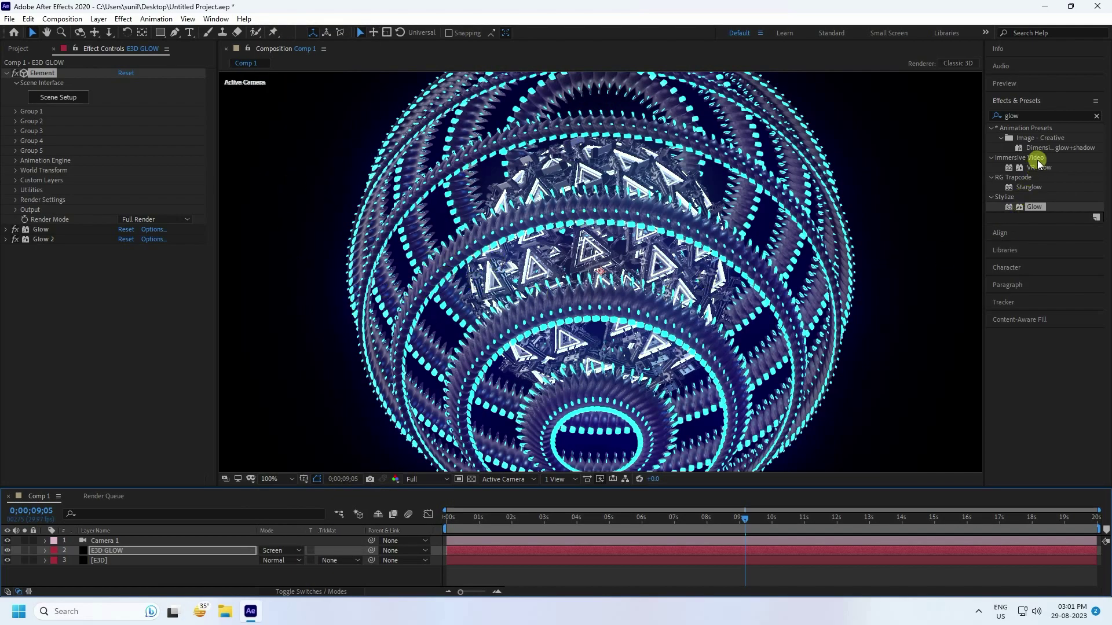
Step: Add the Color Correction Exposure effect below Glow 2 on E3D GLOW and set its master Exposure to 1
drag(1042, 115, 863, 120)
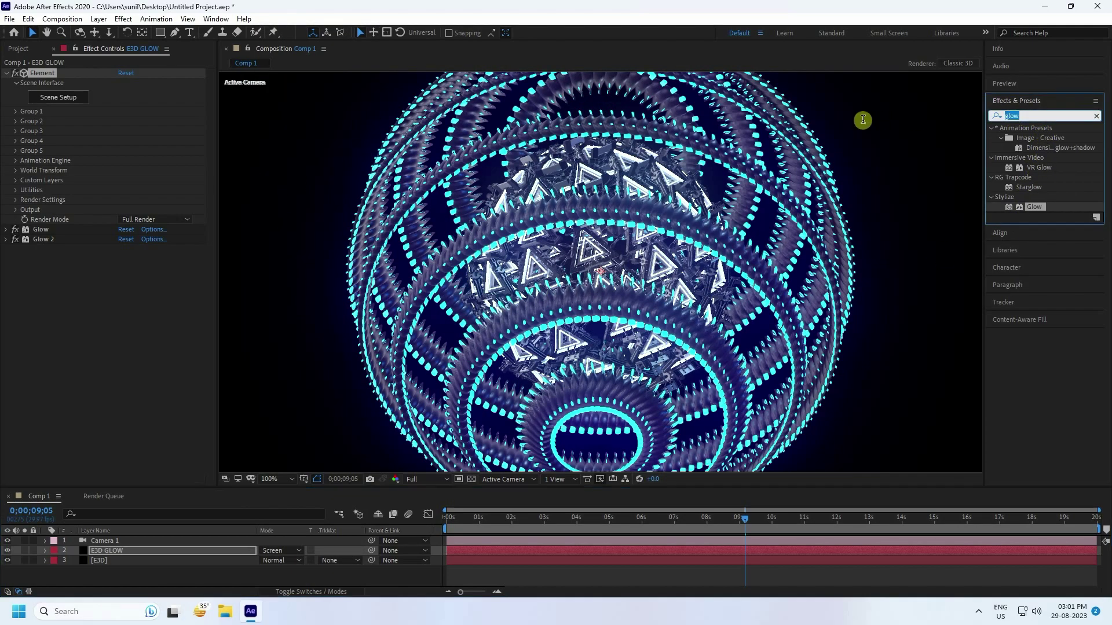
text(expo)
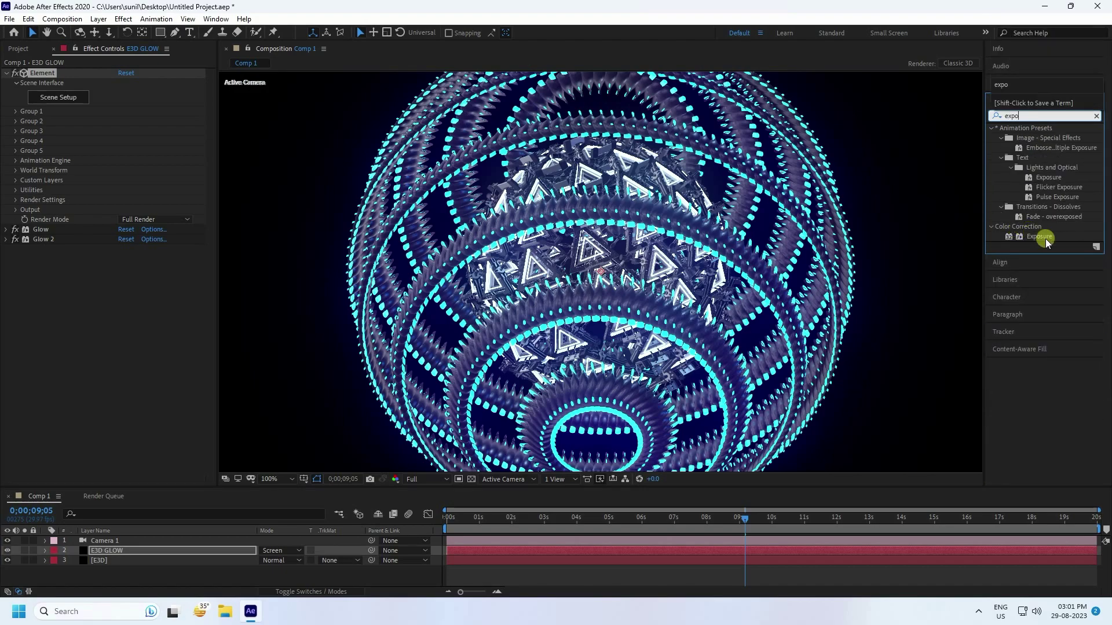
drag(1040, 236, 90, 294)
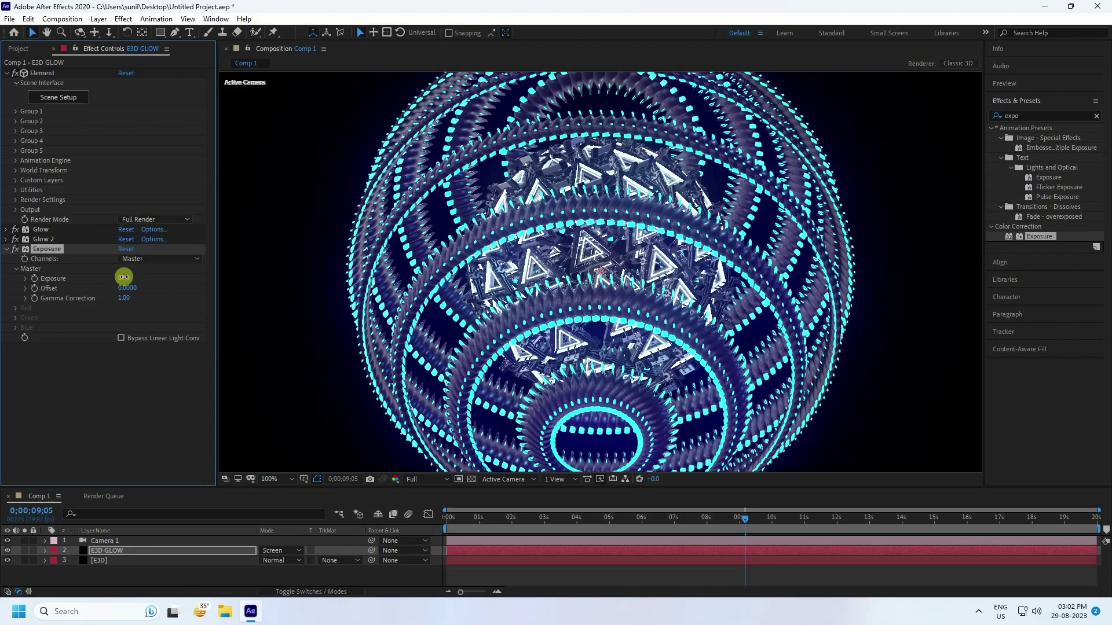
click(123, 279)
text(1)
key(Return)
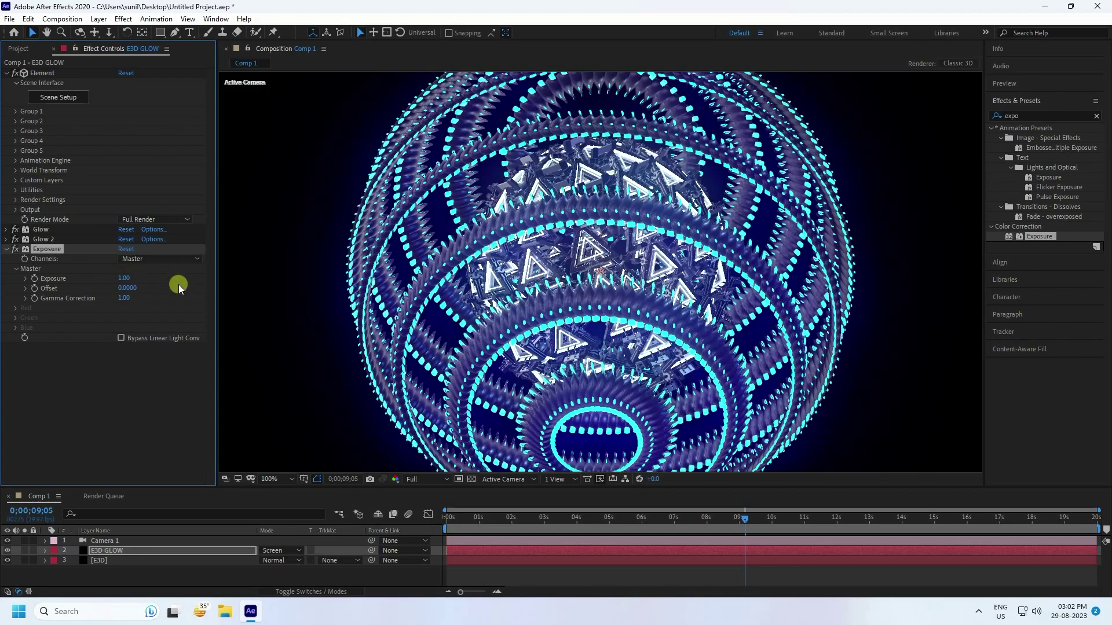
Step: Add a Curves effect below Exposure on E3D GLOW and shape its RGB curve into a gentle S
click(1046, 118)
double_click(1042, 118)
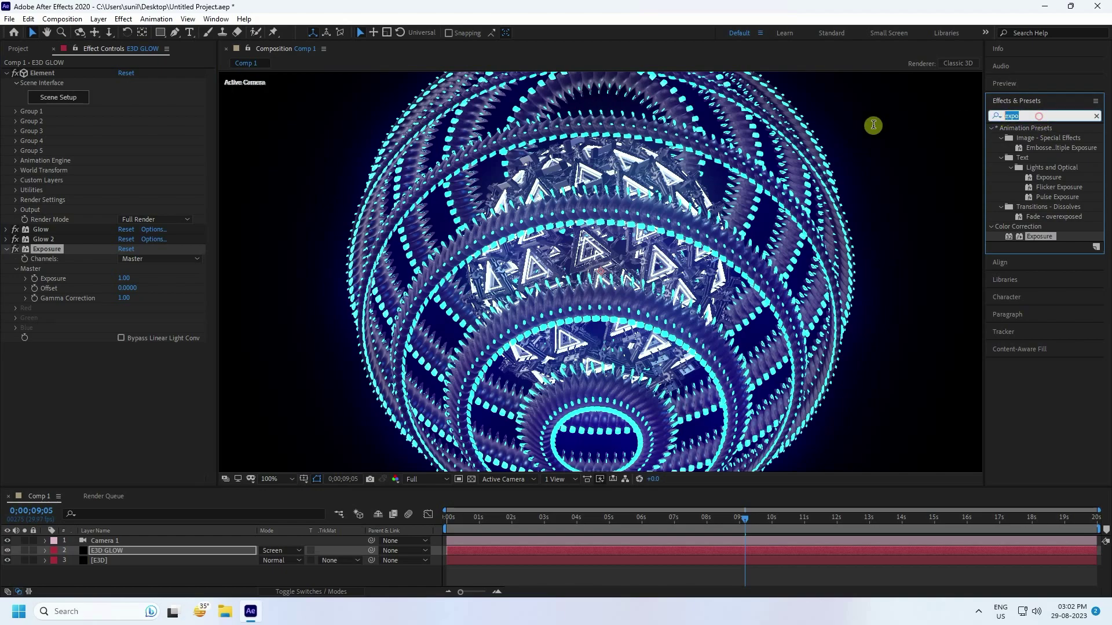
text(cur)
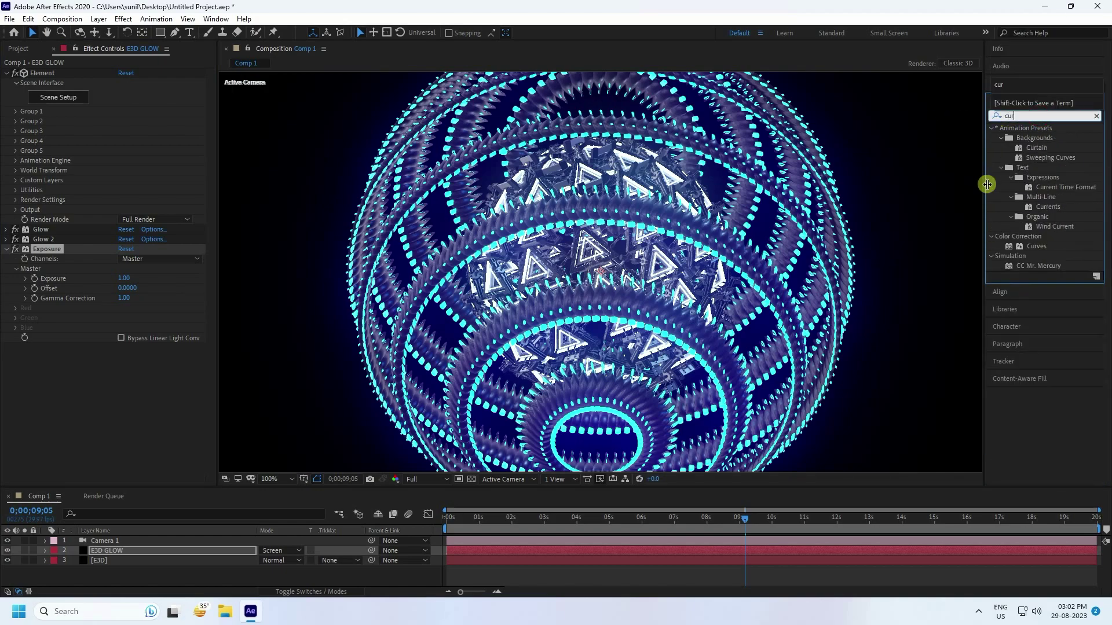
drag(1044, 249, 120, 389)
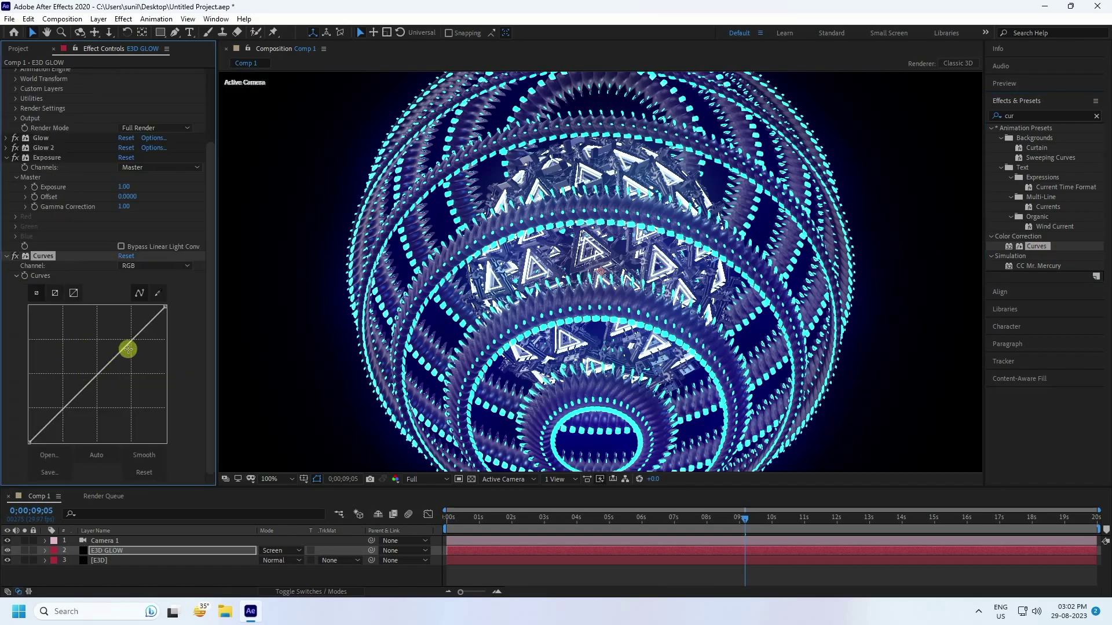
drag(65, 413, 67, 412)
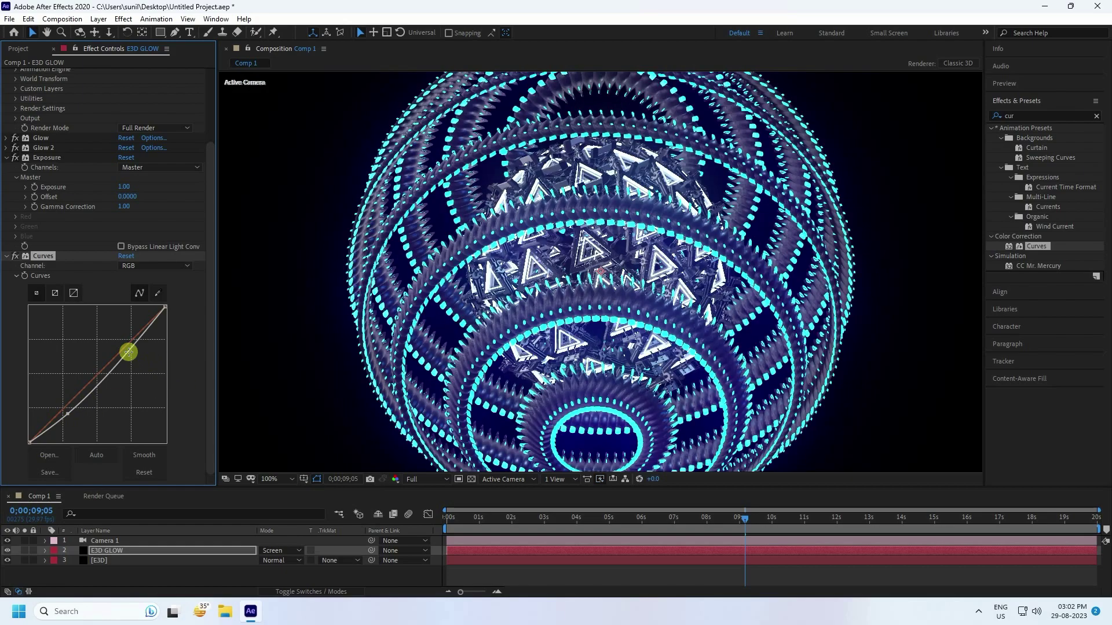
drag(126, 349, 121, 344)
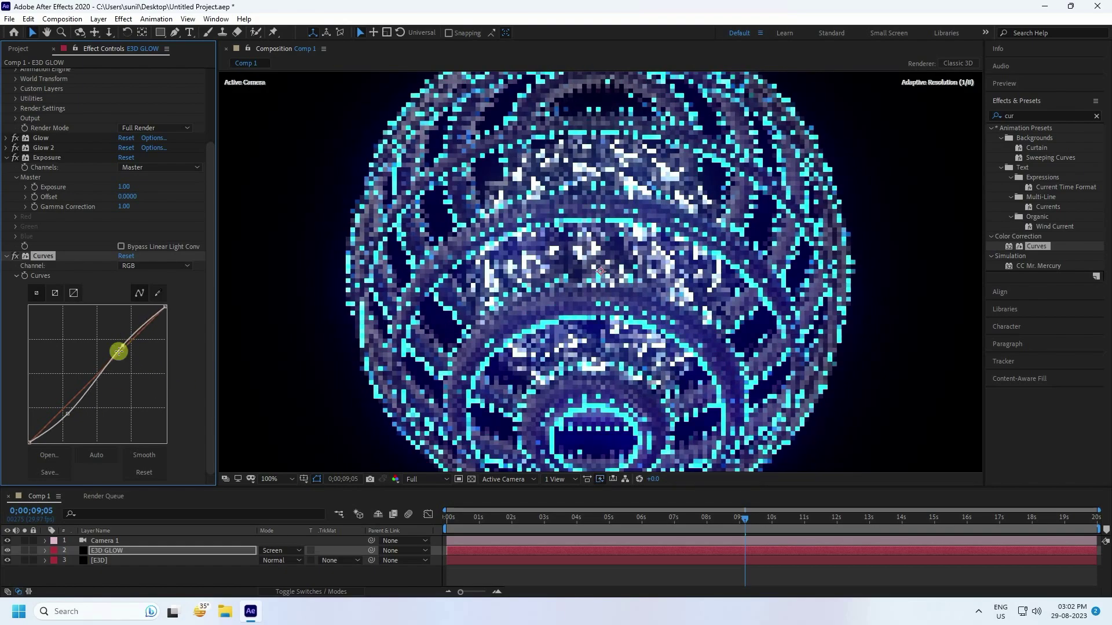
Step: Preview the glowing rings and triangular sphere from 0 seconds, stopping the playback at about 3 seconds
drag(473, 517, 414, 517)
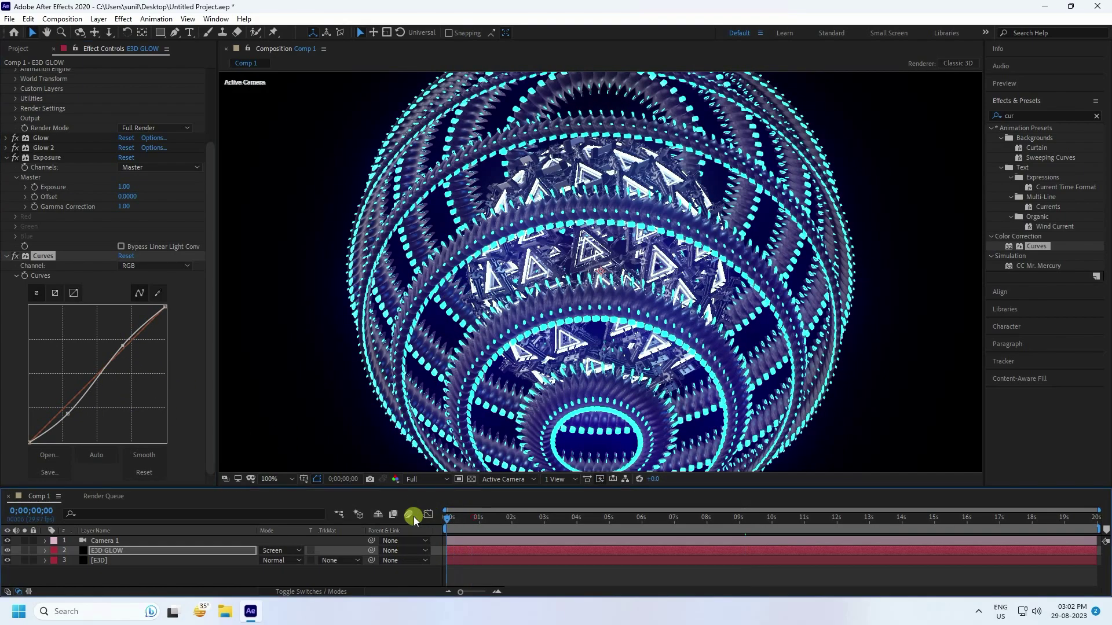
click(1030, 82)
click(1042, 99)
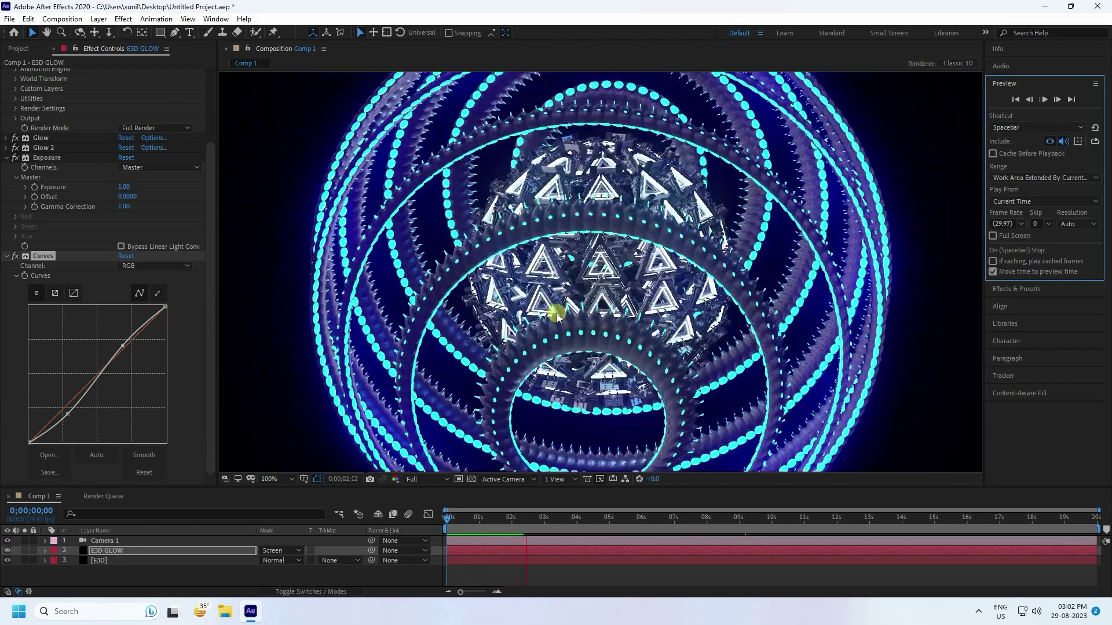
click(1043, 97)
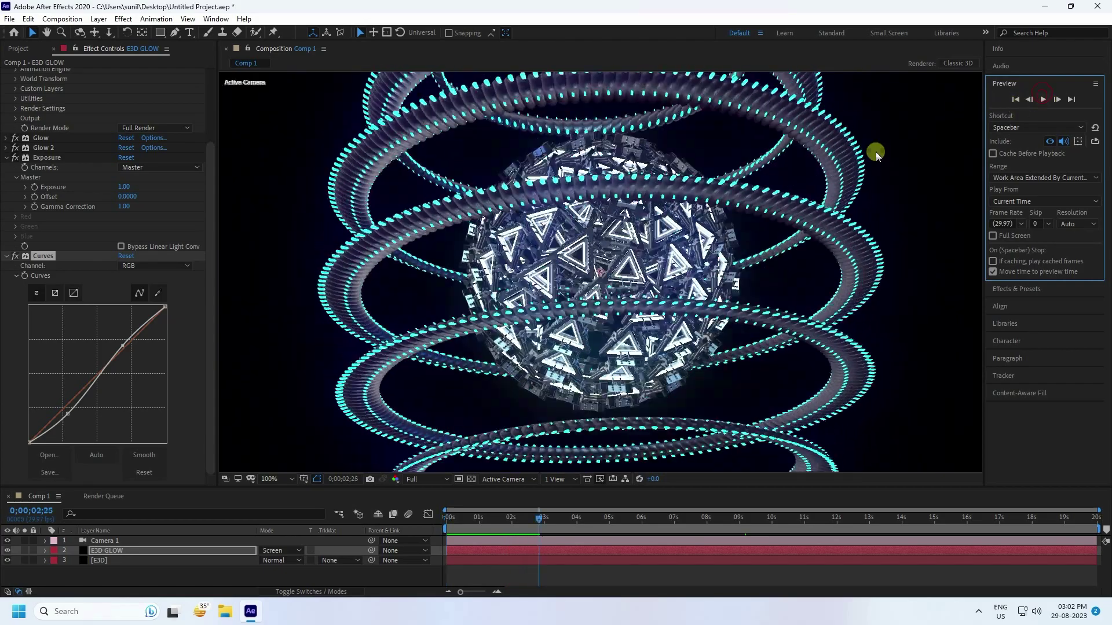
Step: Create a black 1920 x 1080 px solid named BG in Comp 1
click(6, 157)
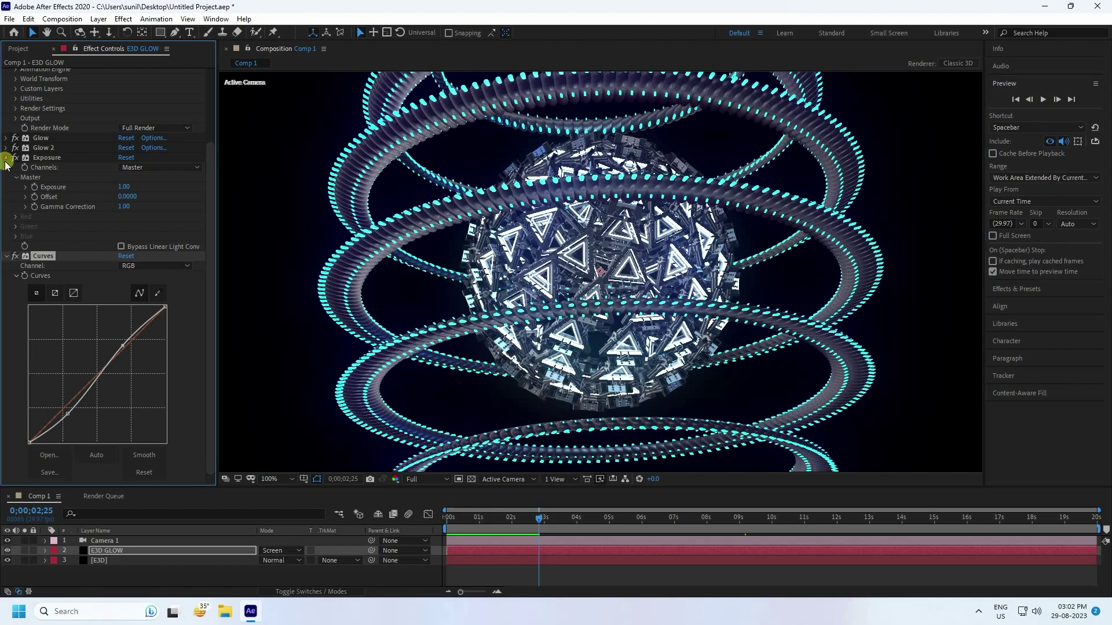
click(6, 259)
right_click(131, 582)
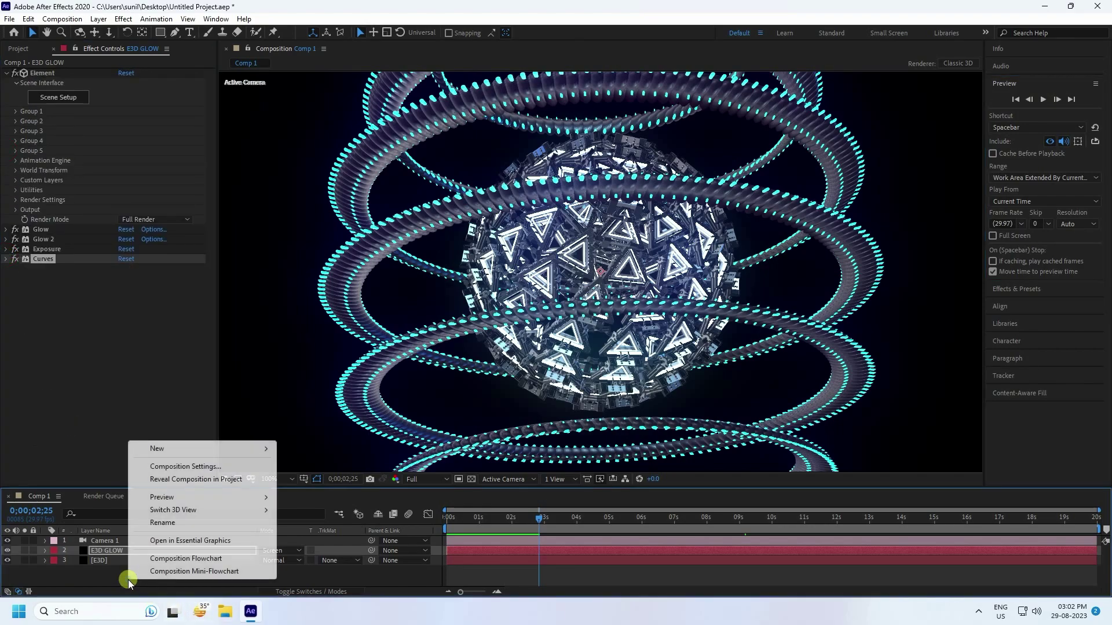
click(161, 449)
click(310, 480)
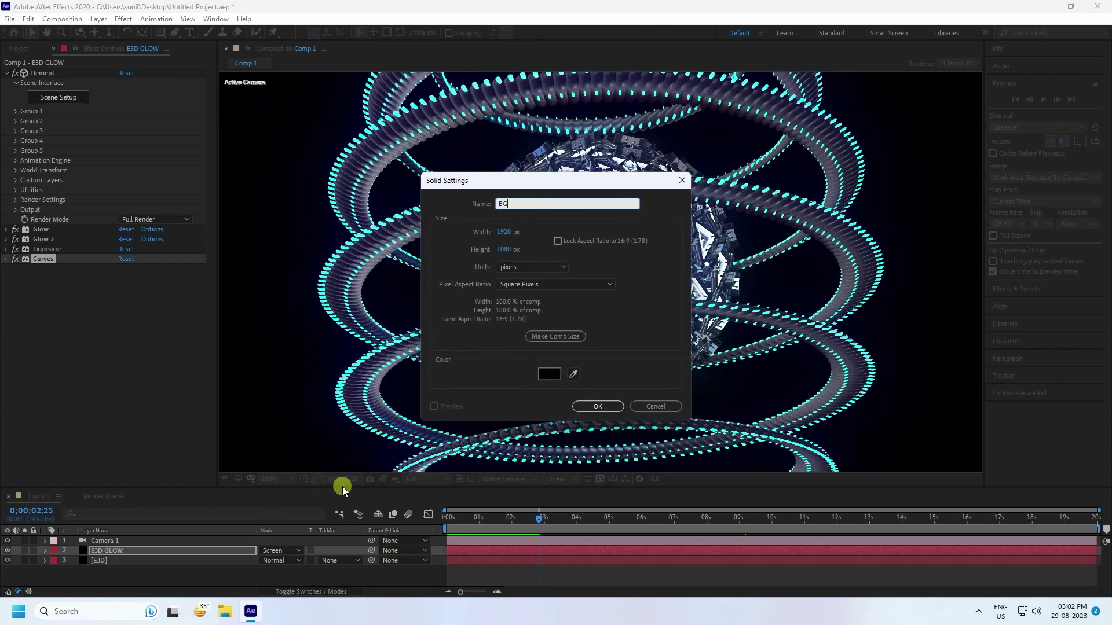
click(600, 407)
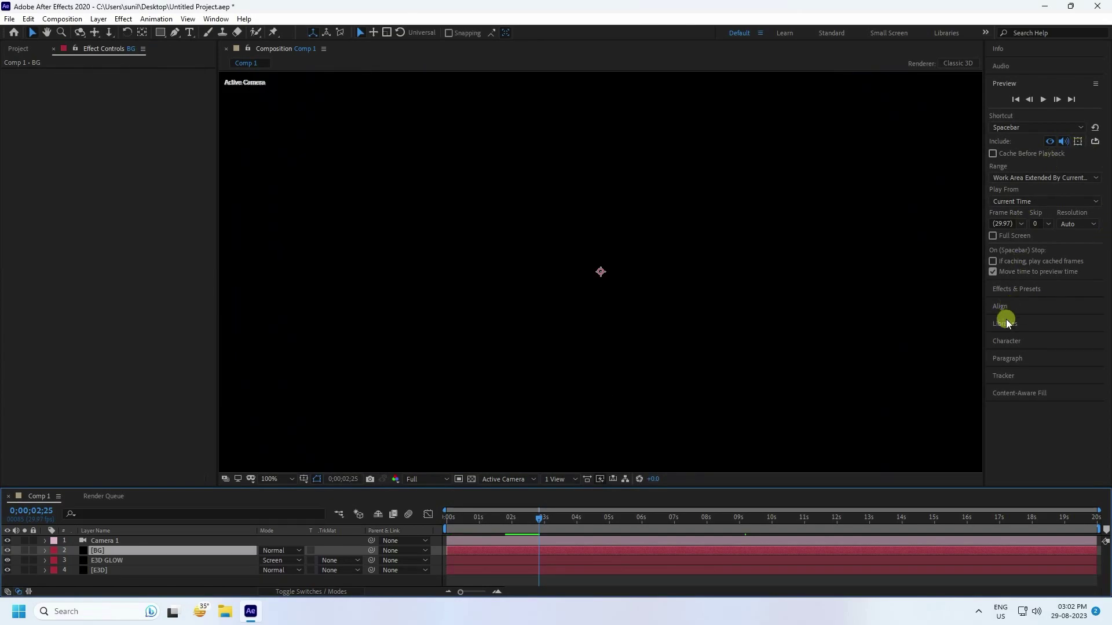
Step: Find the Gradient Ramp effect and apply it to the BG layer
click(1011, 289)
click(997, 116)
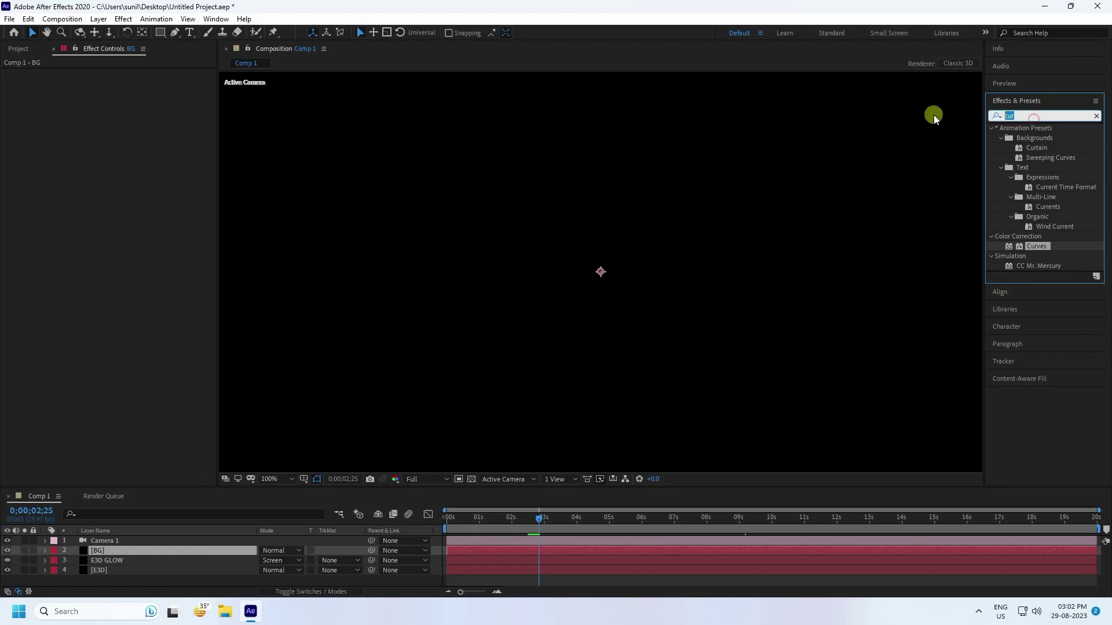
text(ra)
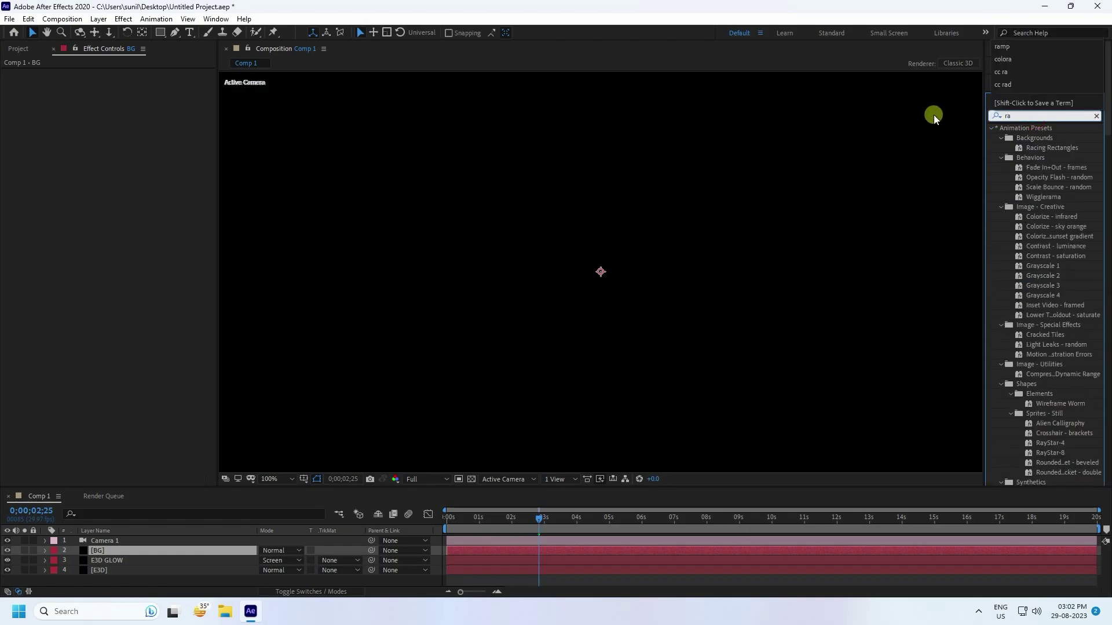
text(mp[)
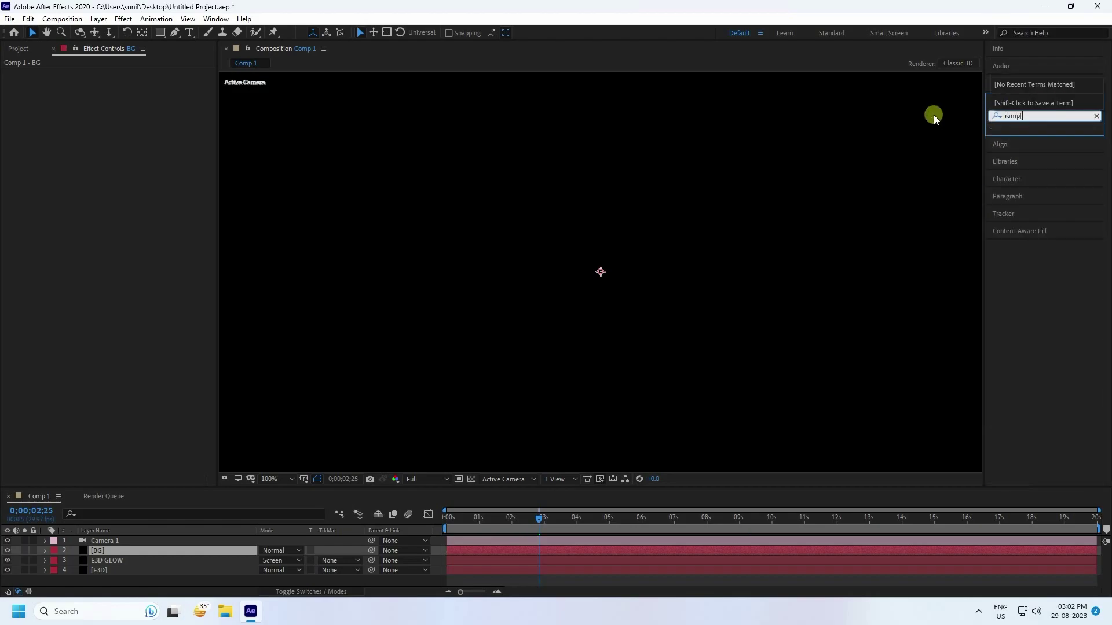
key(BackSpace)
drag(1044, 139, 104, 550)
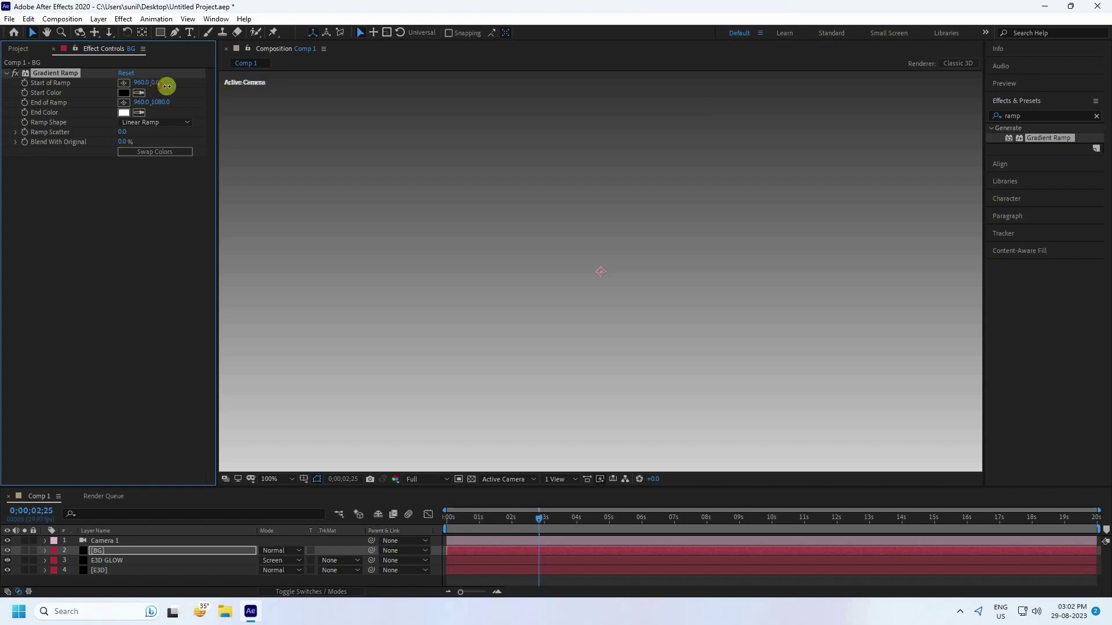
Step: Set the Gradient Ramp's start point to 960, 540 and its shape to Radial Ramp
drag(167, 86, 416, 139)
click(145, 120)
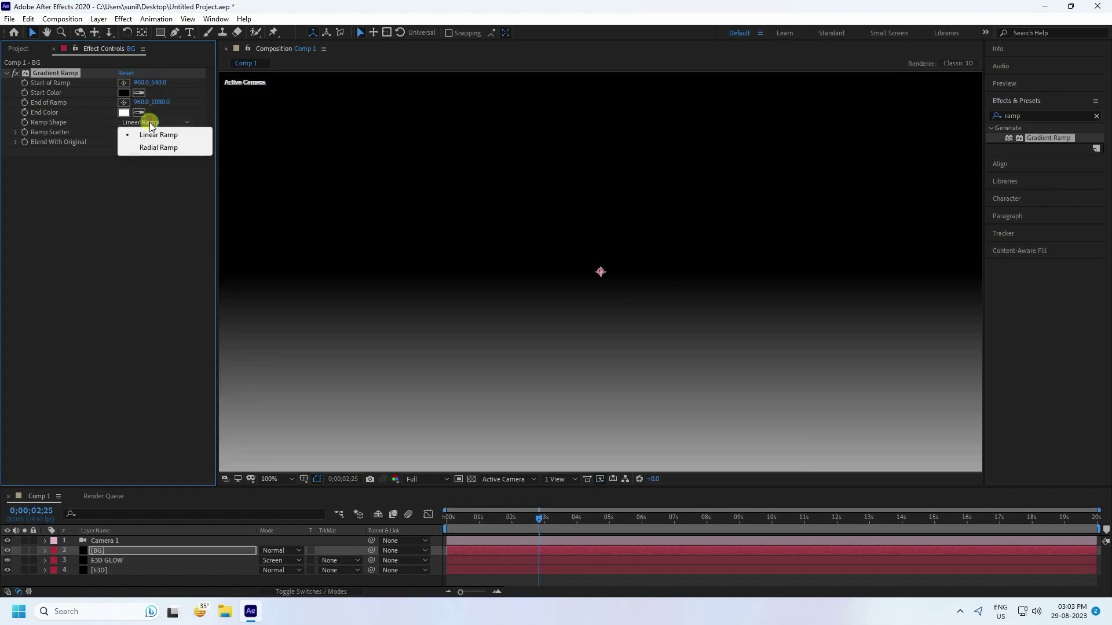
click(141, 144)
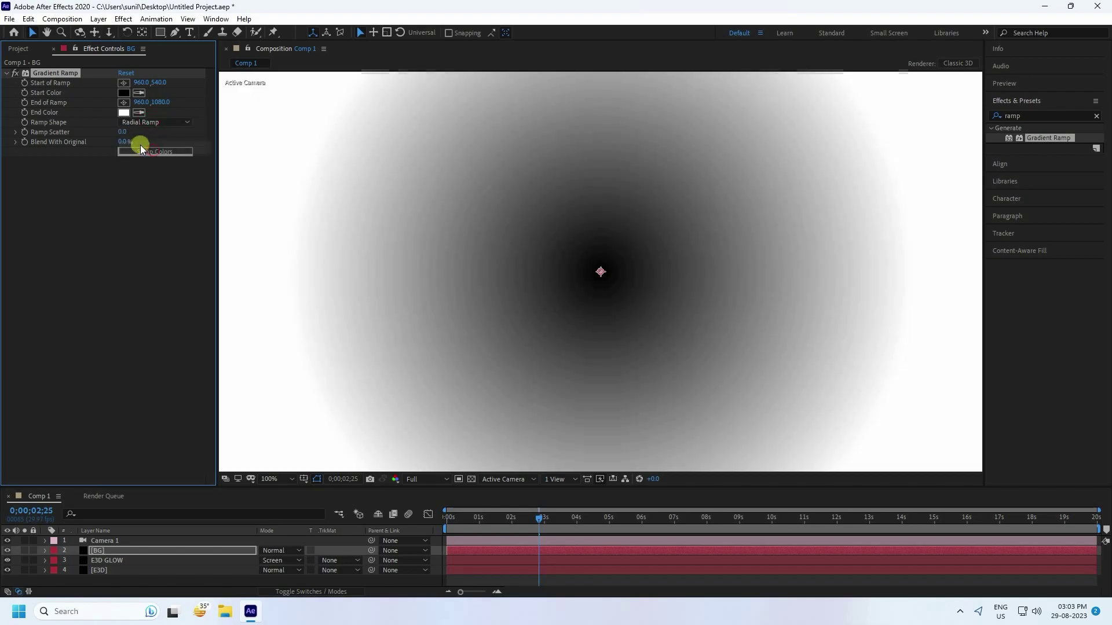
Step: Set the gradient's start color to dark red, about 2D0000, and its end color to near-black red, about 0C0000
click(121, 93)
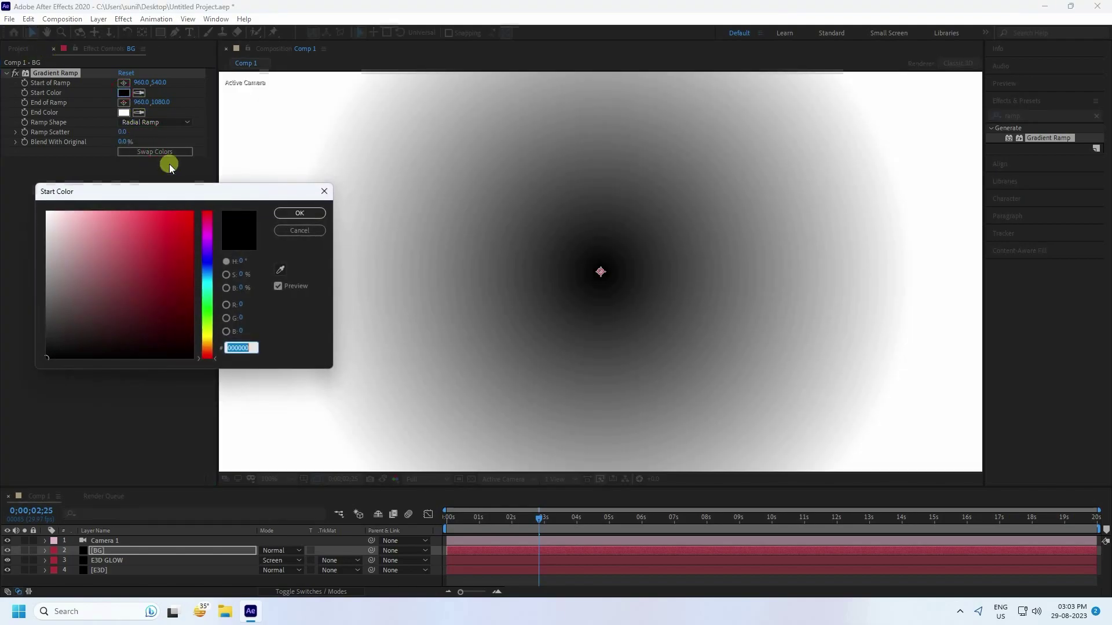
drag(184, 330, 201, 332)
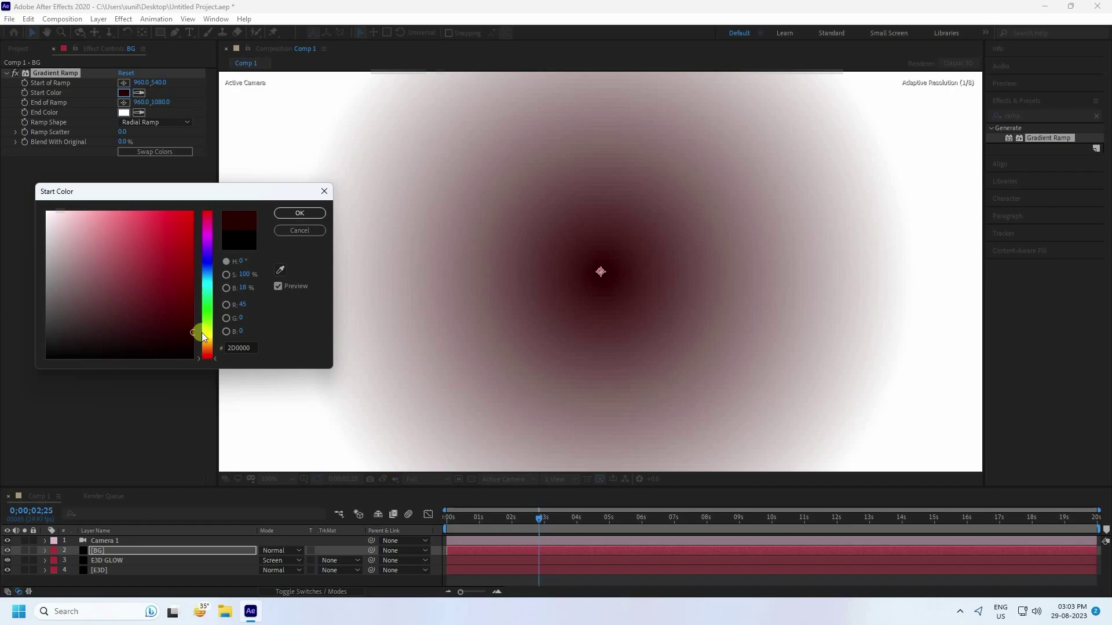
click(289, 213)
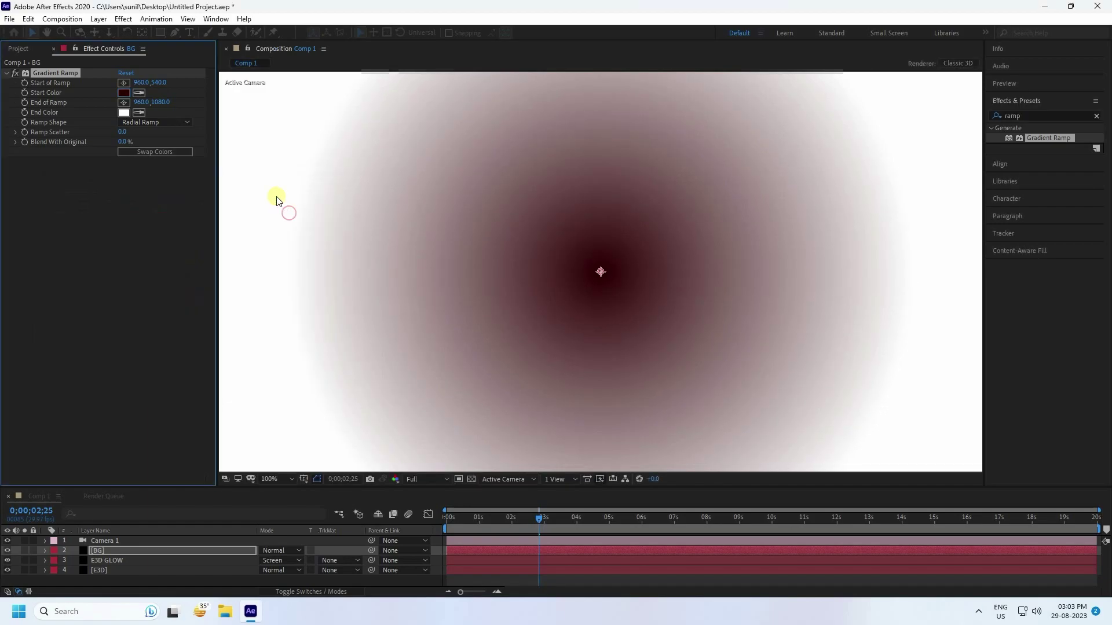
click(124, 113)
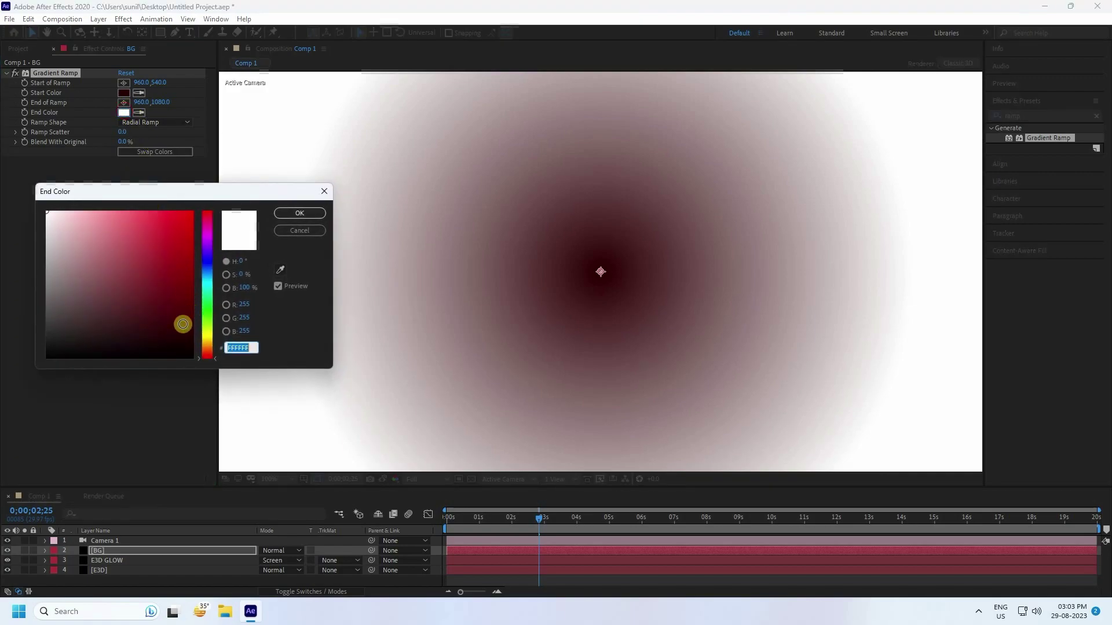
click(195, 350)
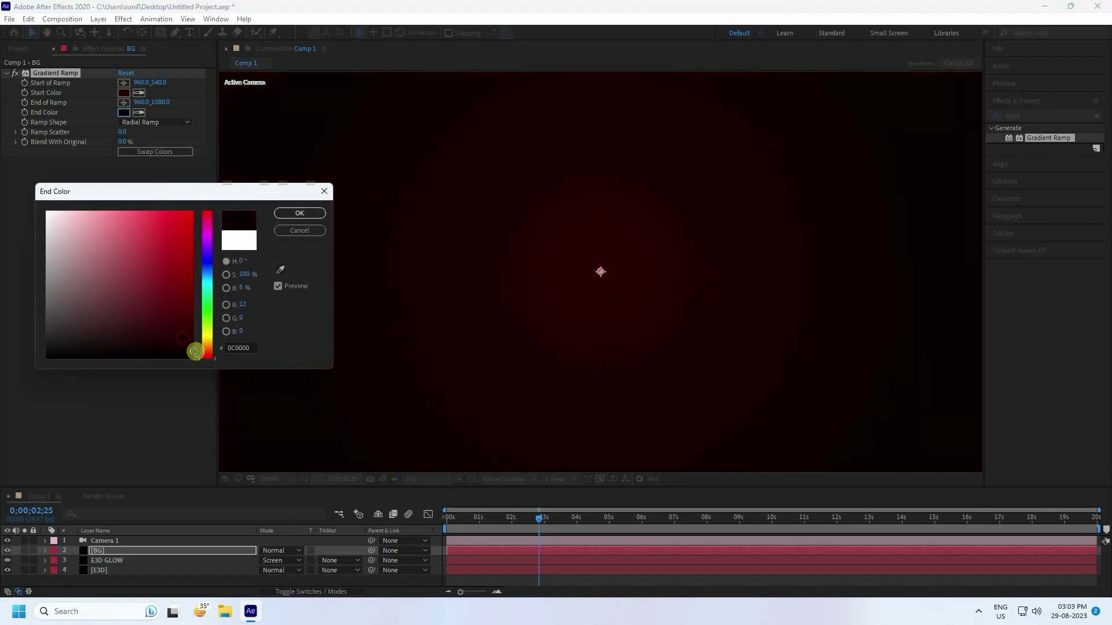
click(297, 212)
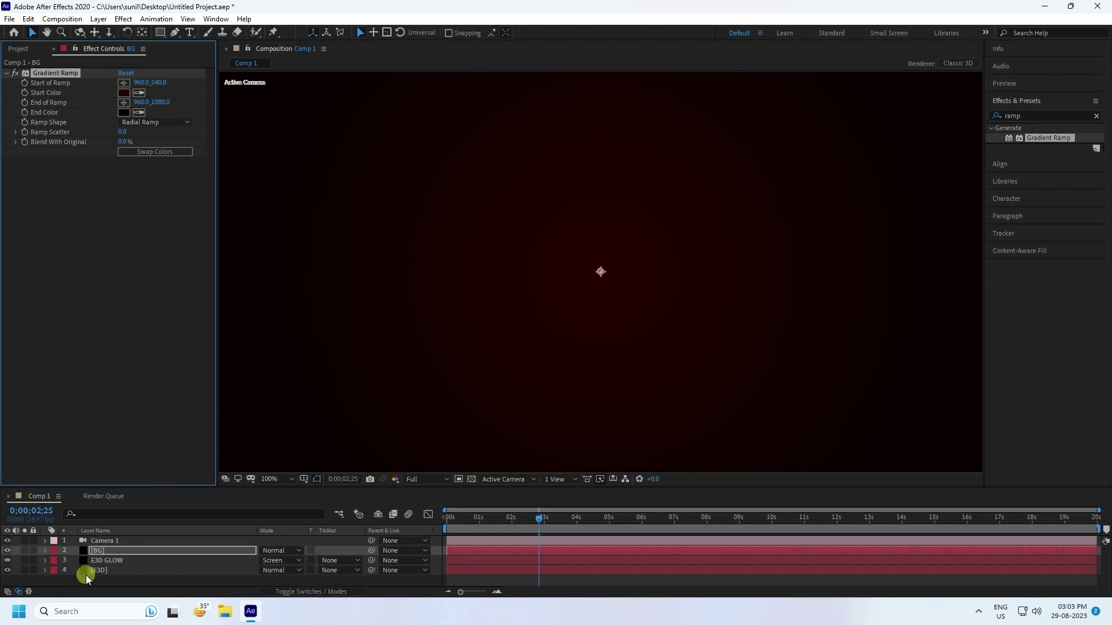
Step: Move the BG layer beneath E3D in the layer stack and return the current time to 0 seconds
drag(100, 551, 102, 575)
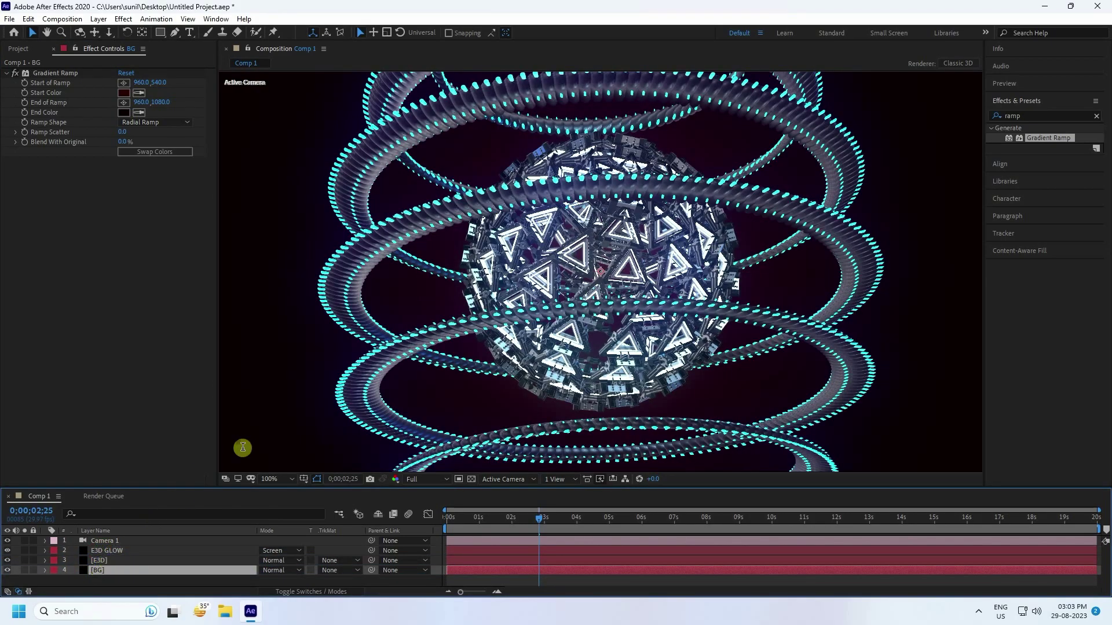
drag(482, 519, 420, 521)
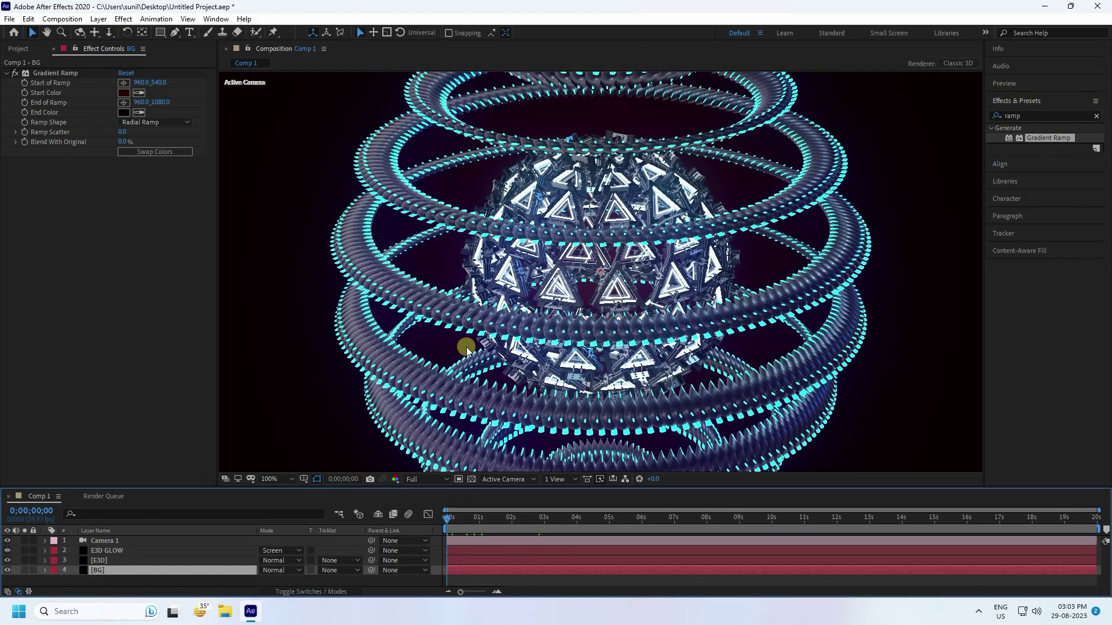
drag(159, 486, 161, 457)
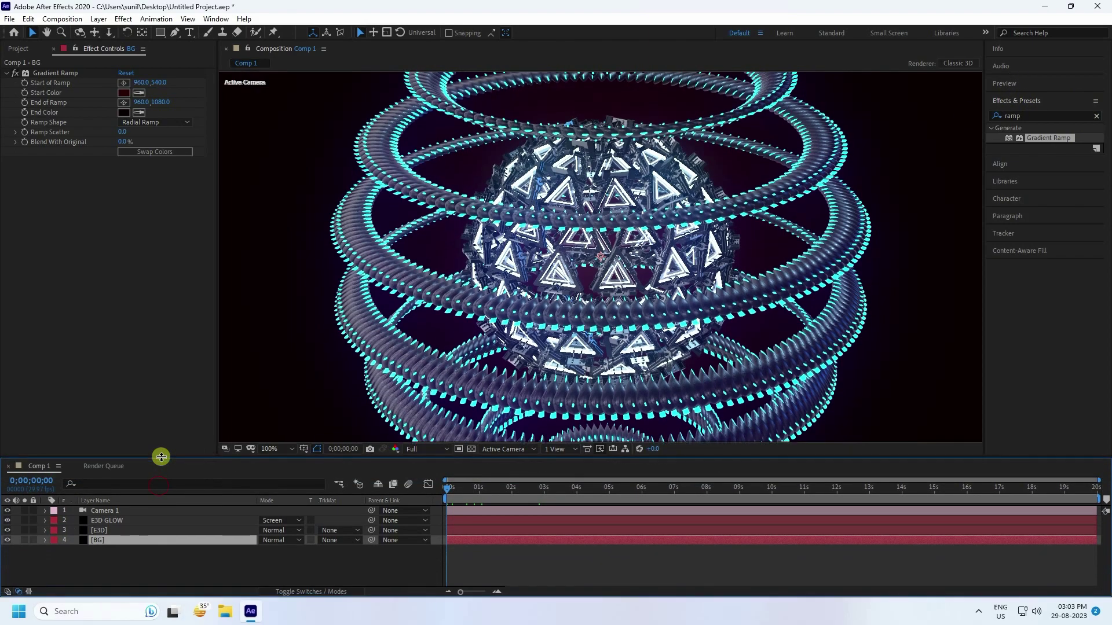
Step: Add a light blue point light with 2000% intensity, Smooth falloff, 500 falloff distance and shadows cast at 100% darkness
right_click(125, 547)
click(144, 428)
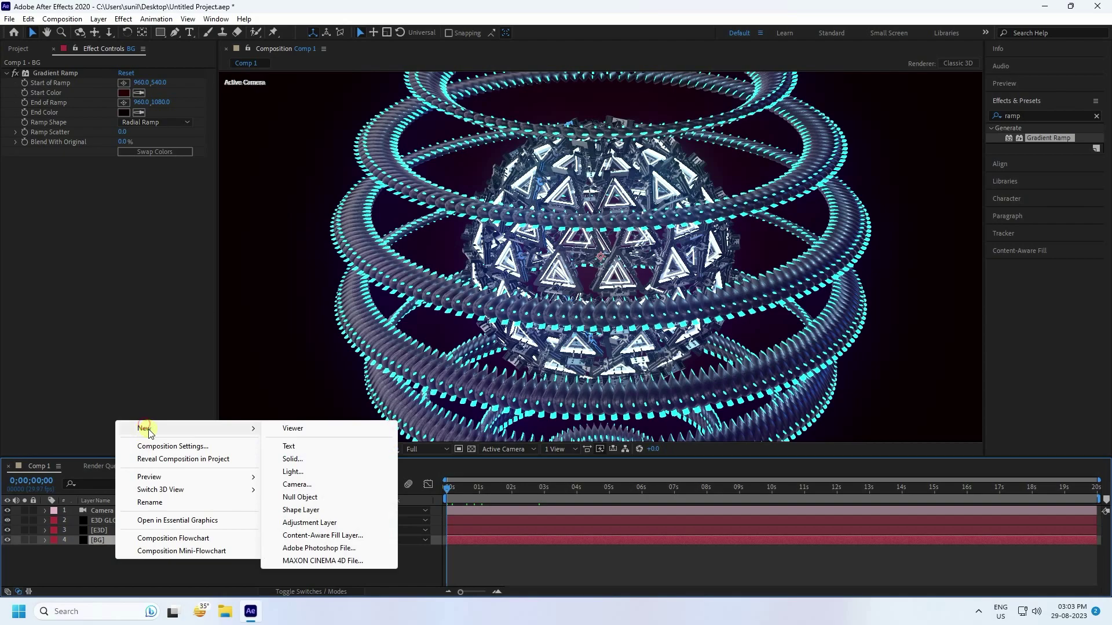
click(291, 472)
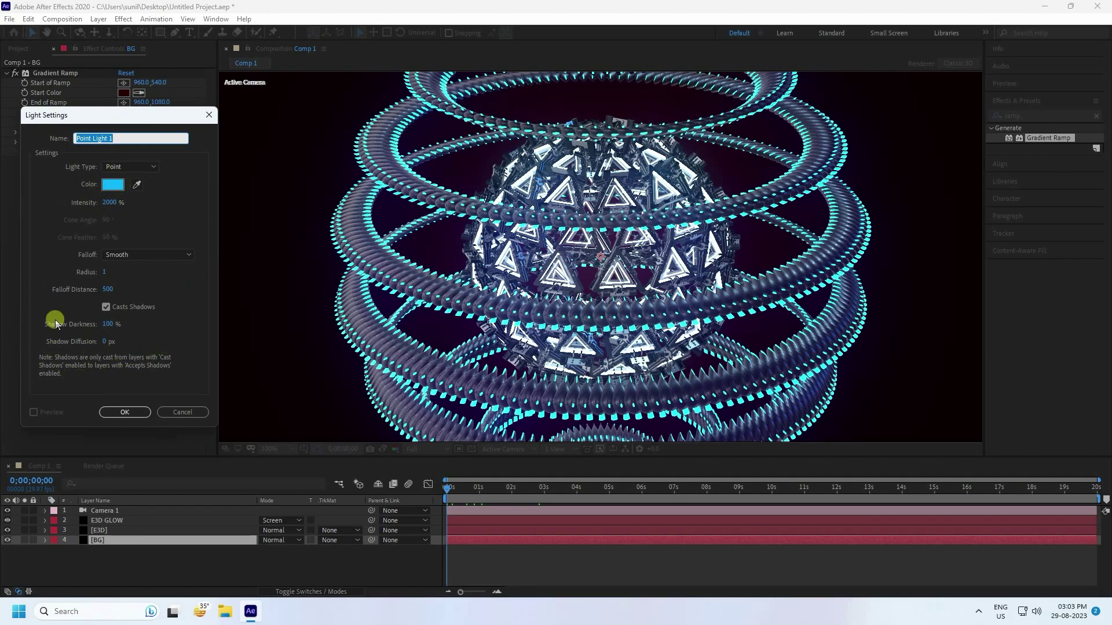
click(128, 412)
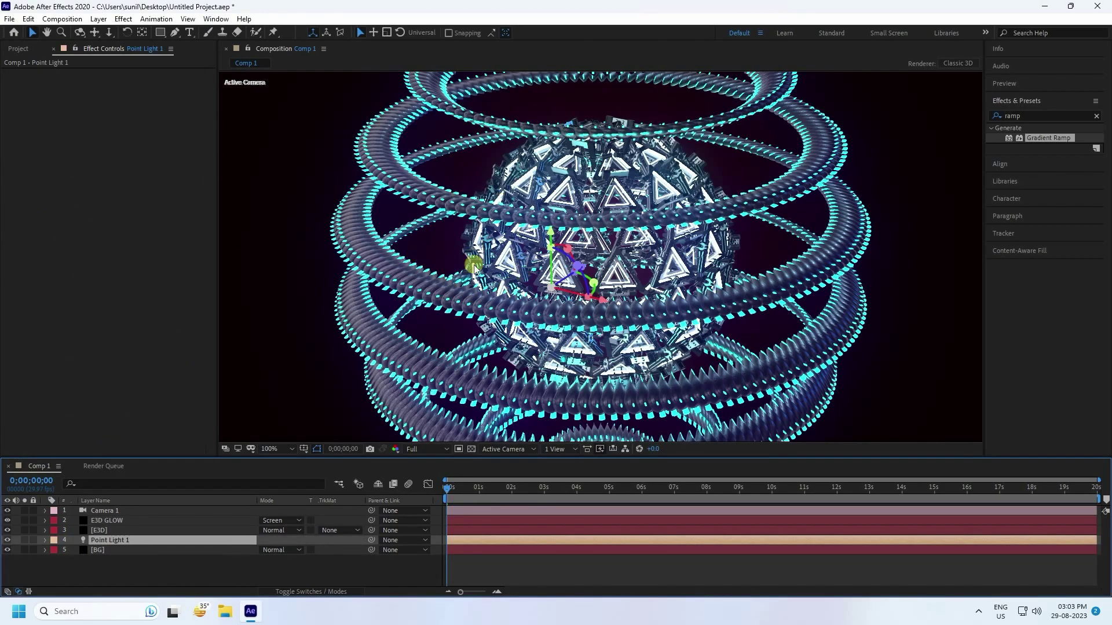
Step: Toggle the point light's visibility off and on to compare its effect on the rings and sphere
click(8, 540)
click(8, 540)
click(7, 540)
click(8, 541)
click(8, 540)
click(7, 540)
Step: Create a black 1920 x 1080 px solid named LIGHT above Camera 1
right_click(214, 579)
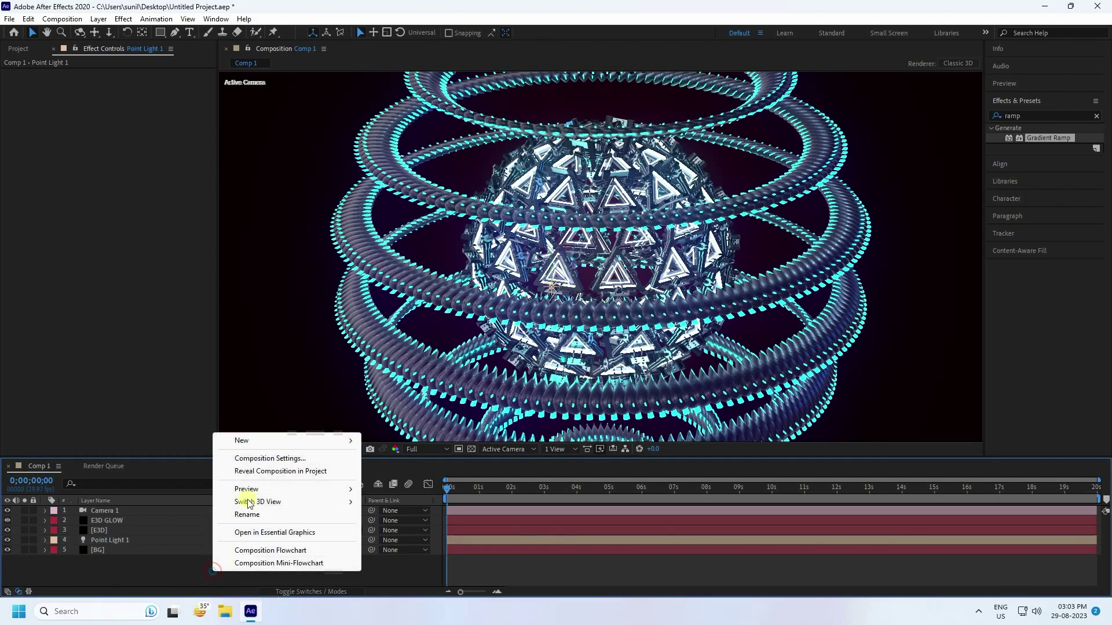
mouse_move(252, 443)
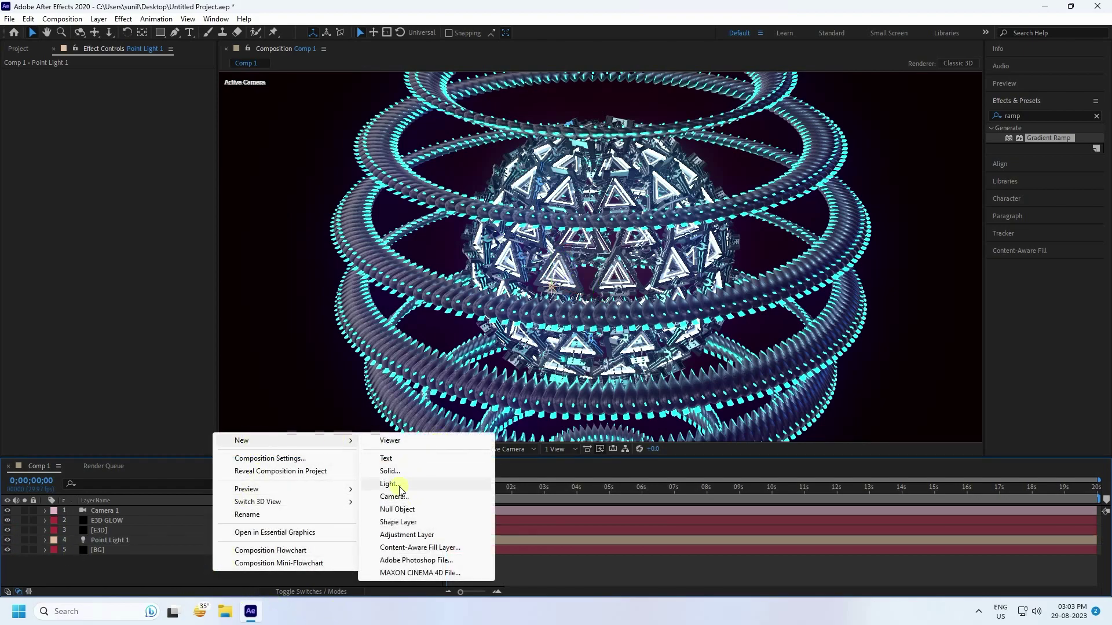
click(388, 471)
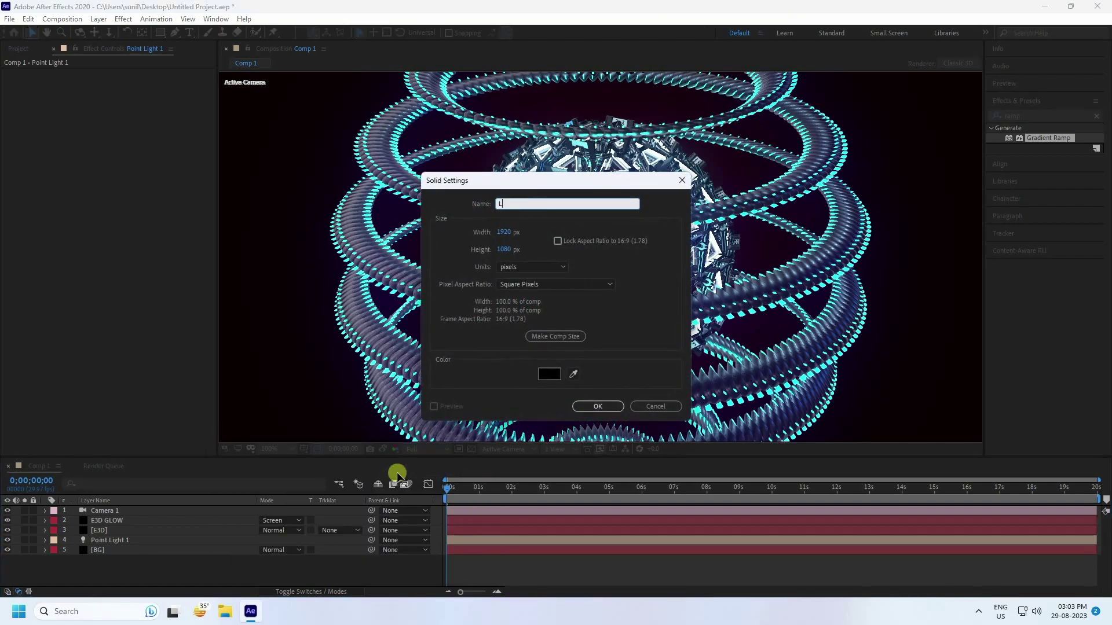
text(LIGHT)
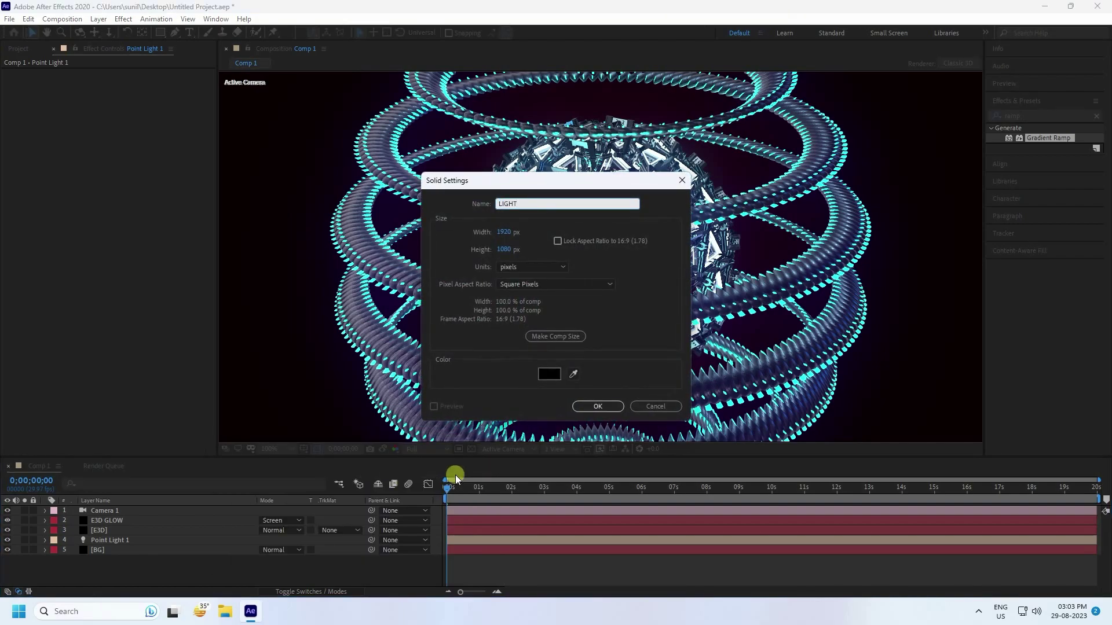
click(611, 407)
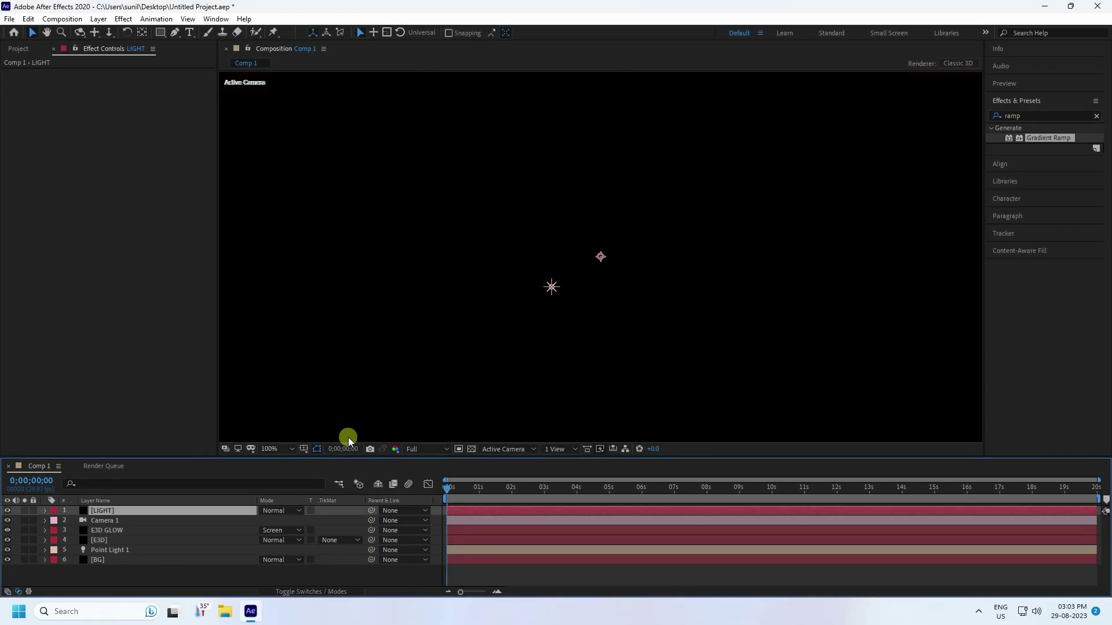
Step: Apply the Video Copilot Optical Flares effect to the LIGHT layer
click(123, 19)
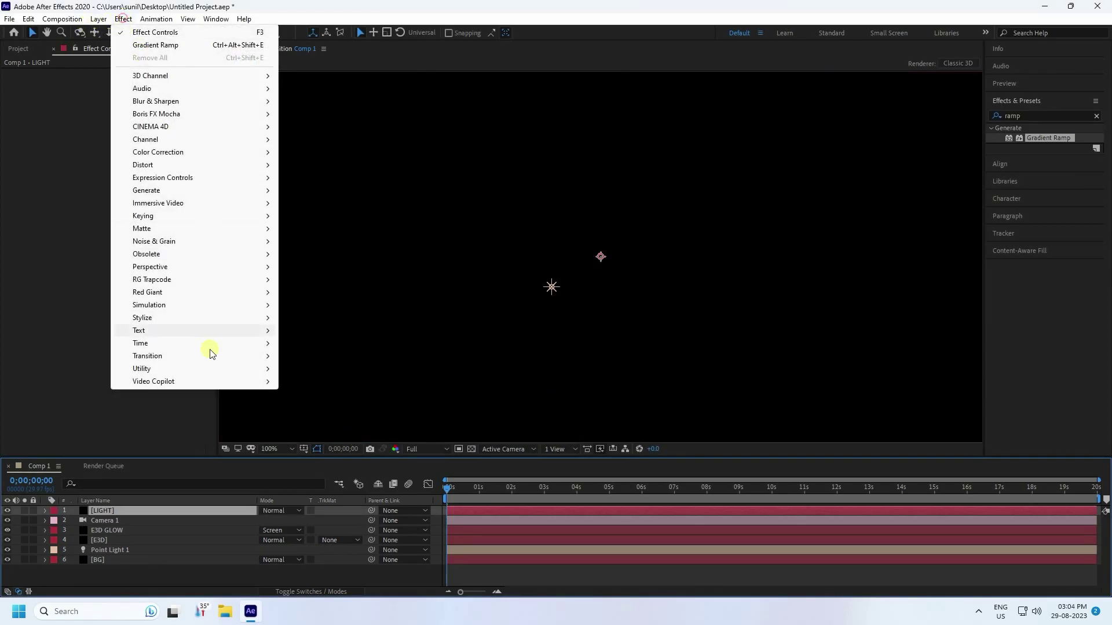
click(203, 381)
click(318, 394)
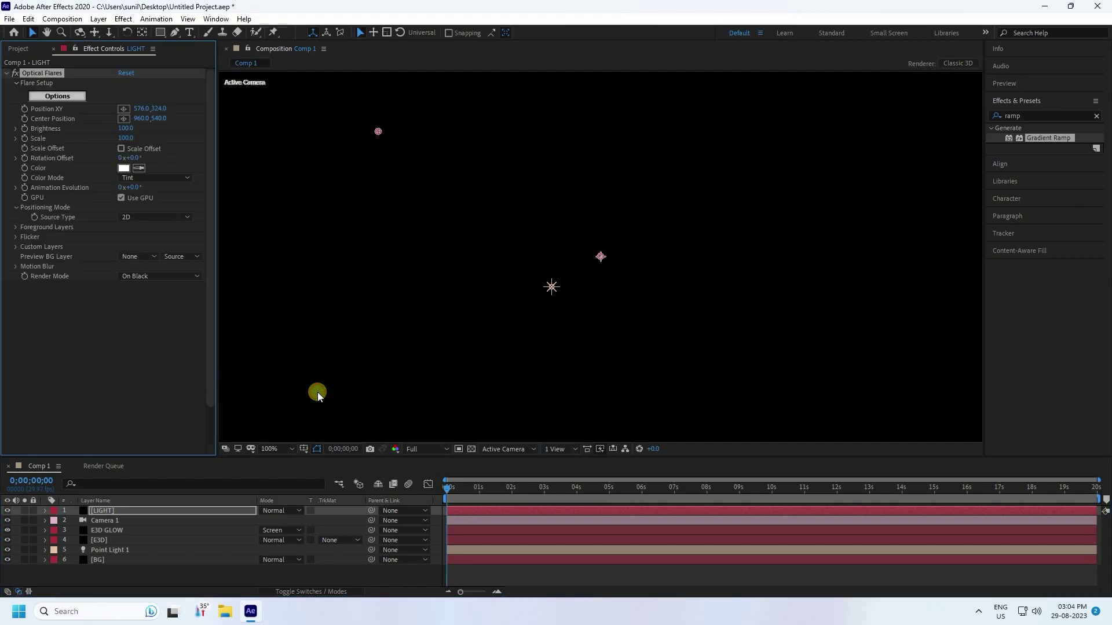
Step: Load the Broadway flare preset from Pro_Presets 1 and move the flare near the composition's center, at about 909, 545
click(63, 96)
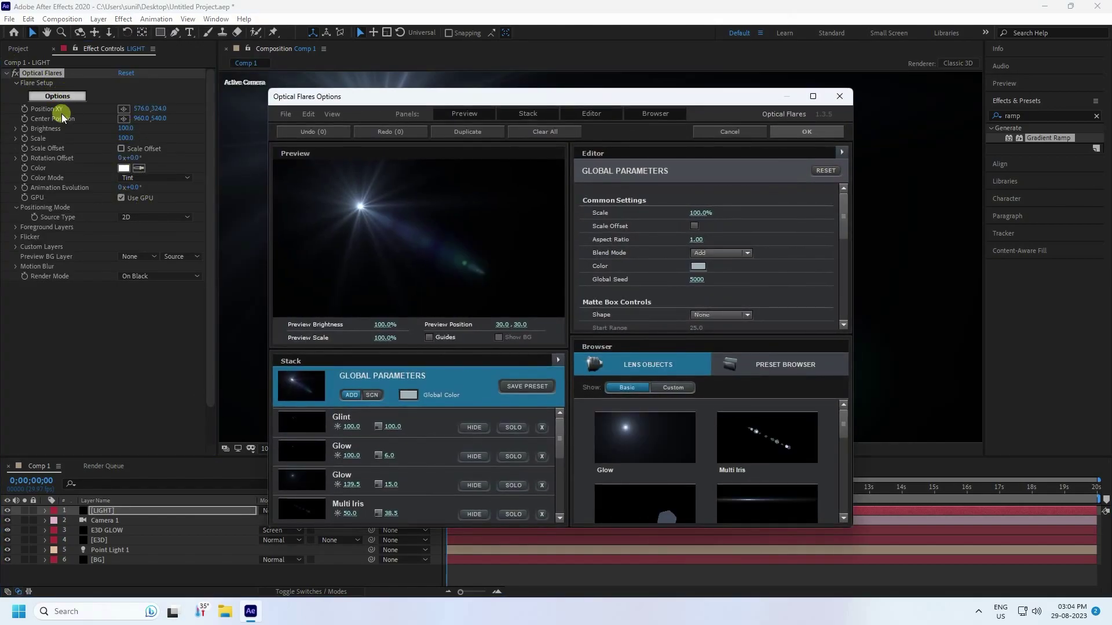
click(812, 96)
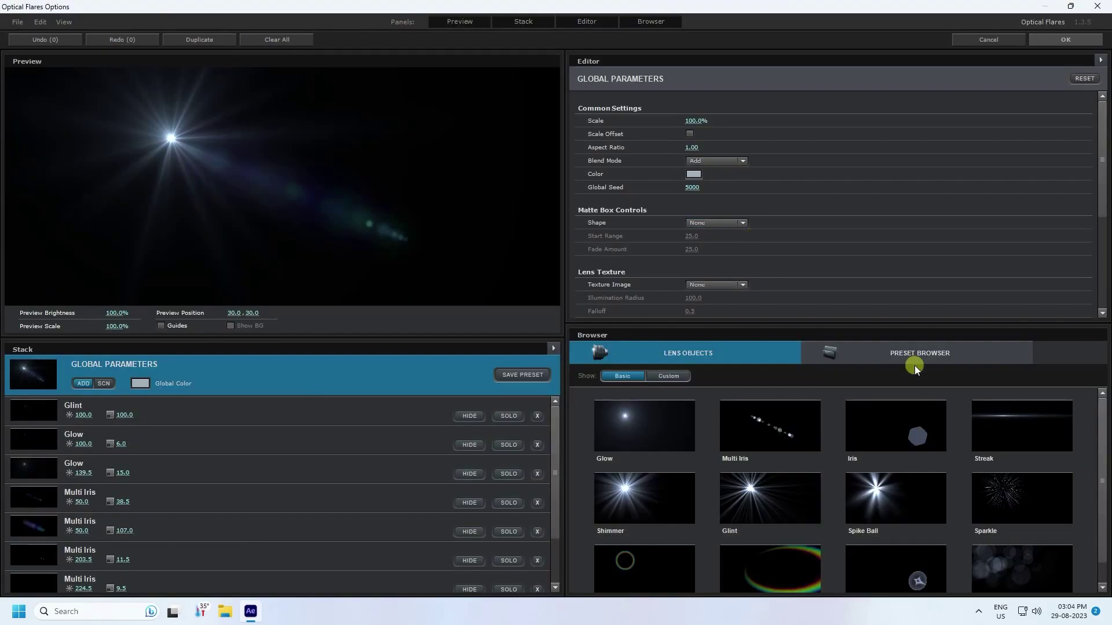
click(915, 366)
double_click(884, 554)
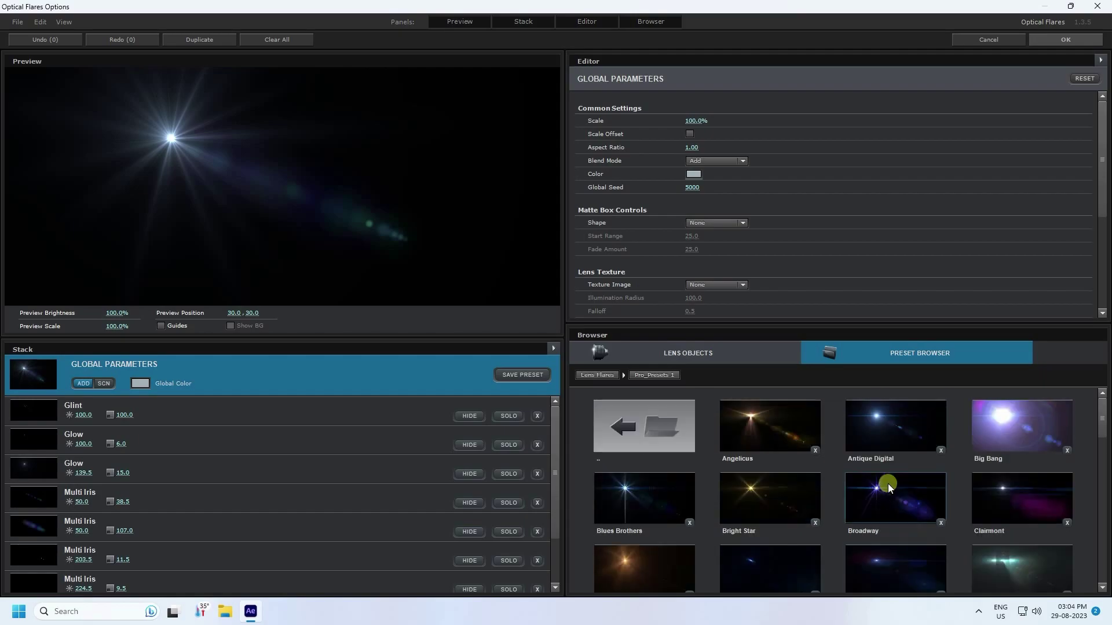
click(881, 492)
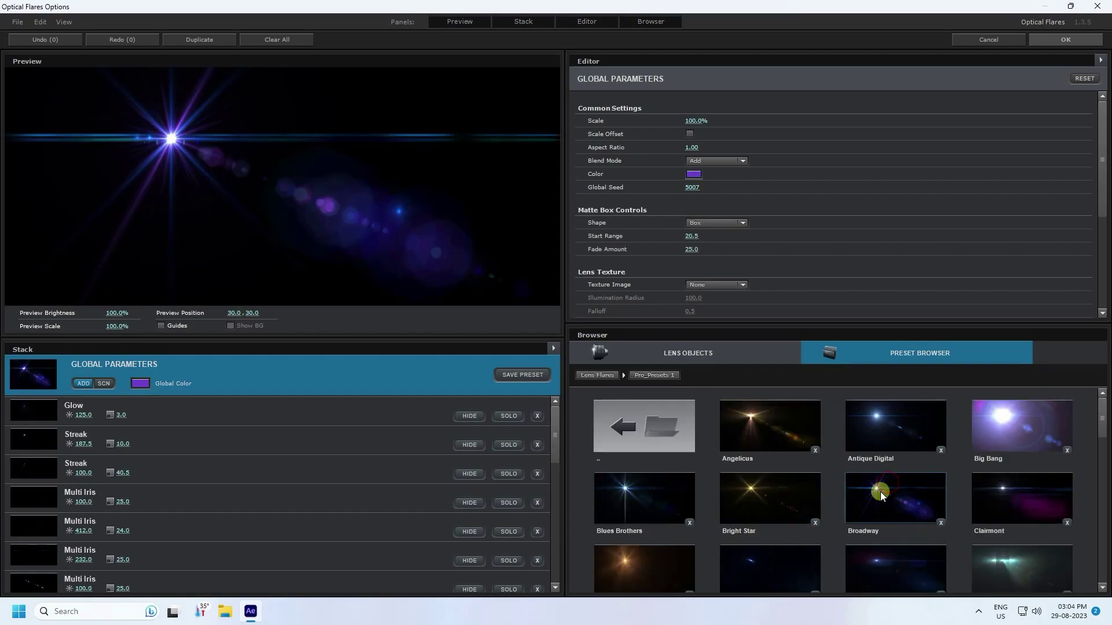
click(1067, 40)
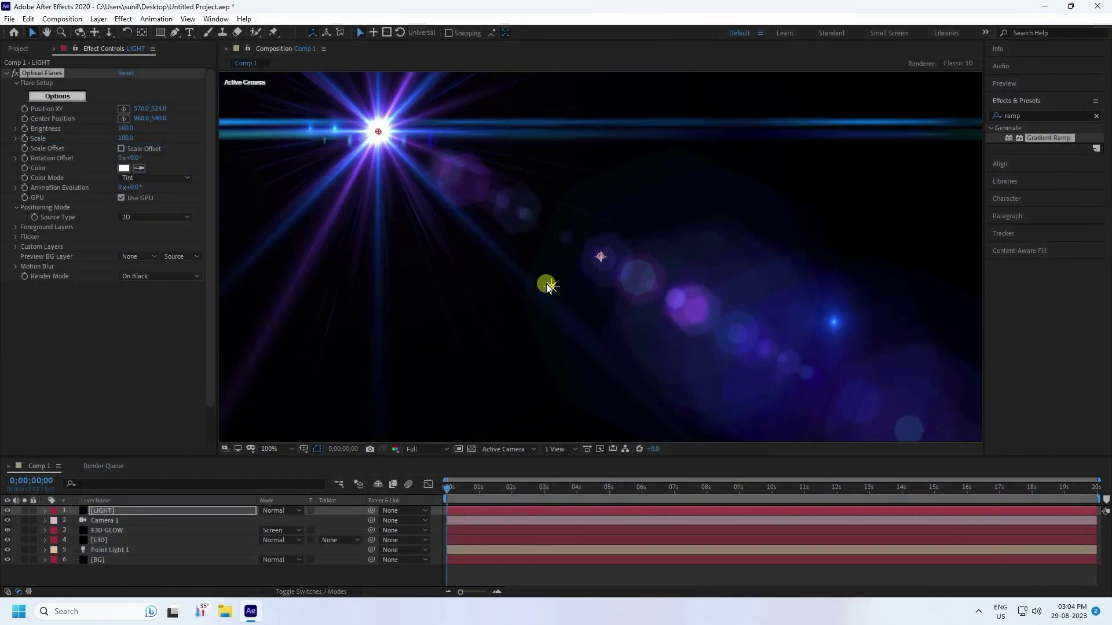
drag(379, 129, 571, 259)
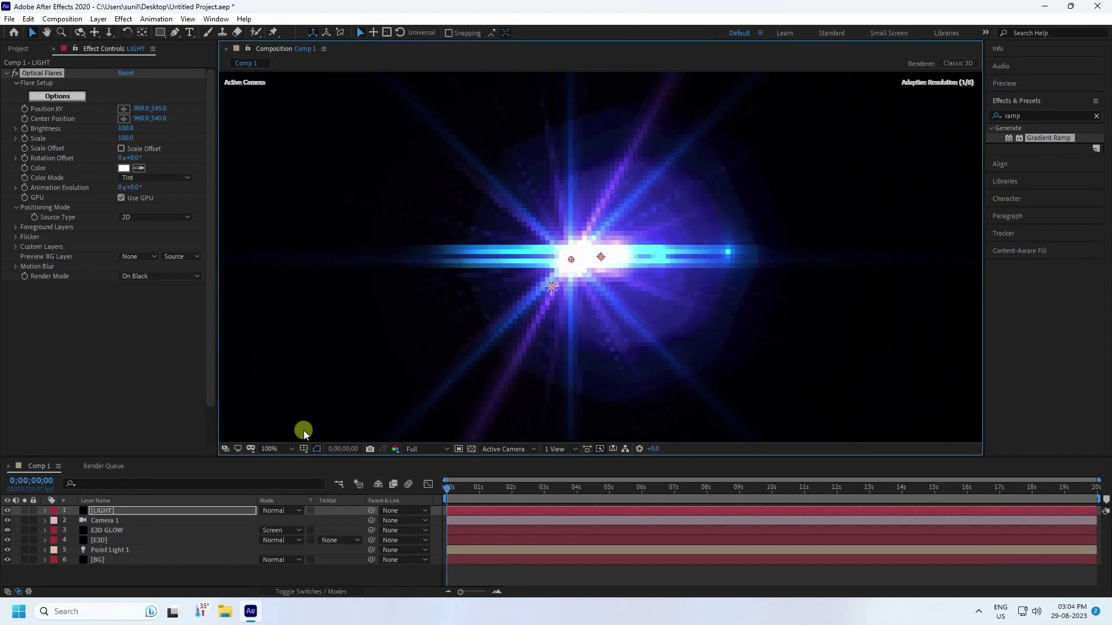
Step: Set the LIGHT layer's blending mode to Add and move the layer between Point Light 1 and BG
click(286, 511)
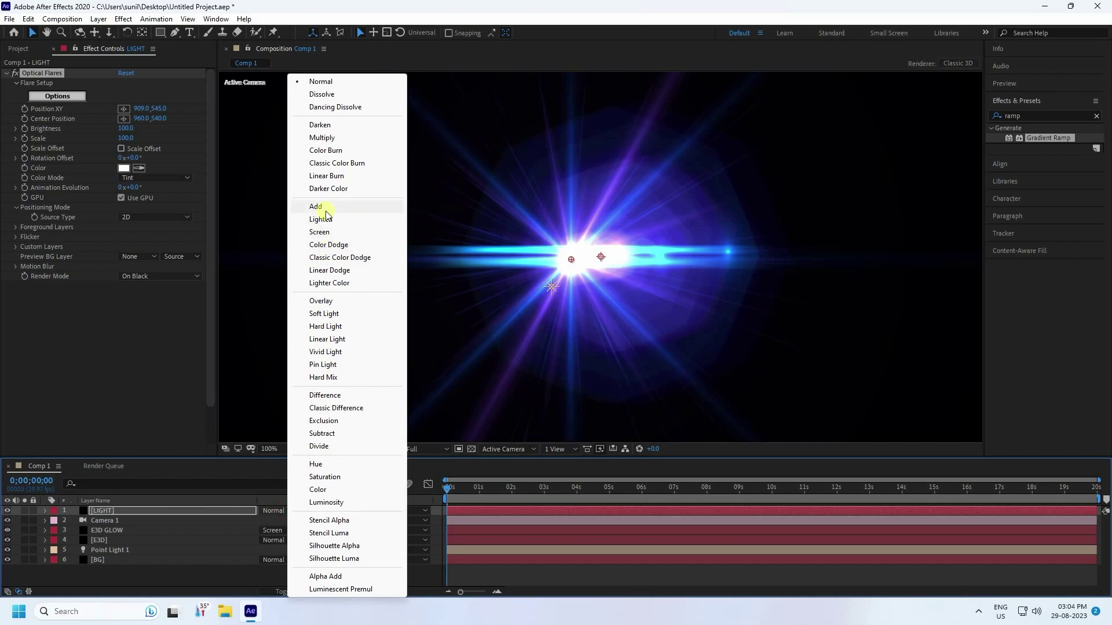
click(319, 206)
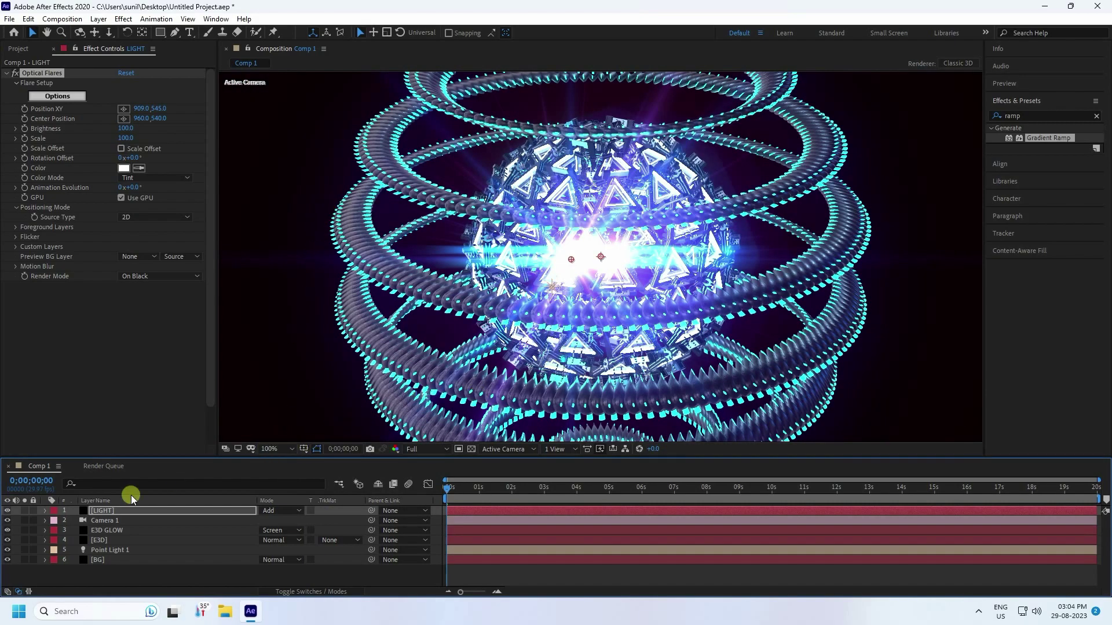
drag(124, 512, 124, 557)
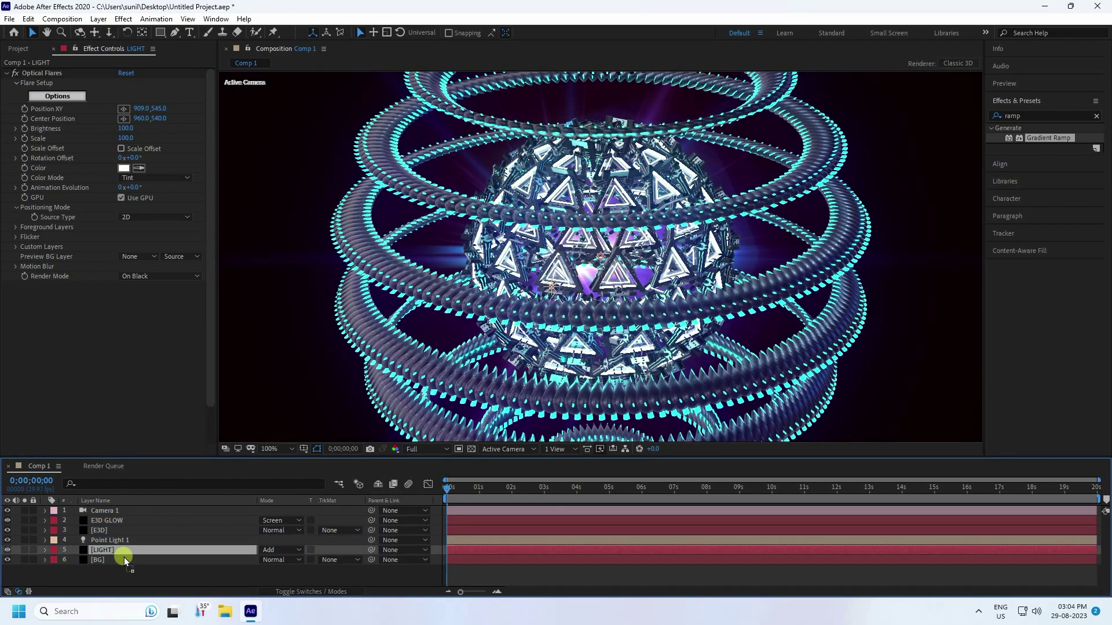
scroll(595, 310, down, 2)
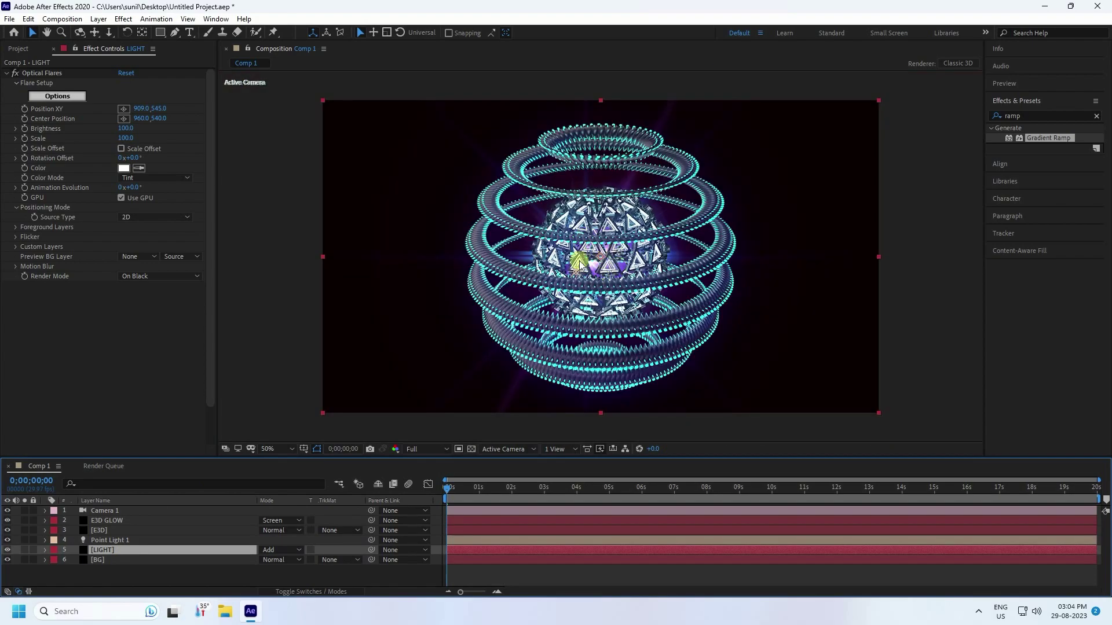
scroll(627, 253, up, 2)
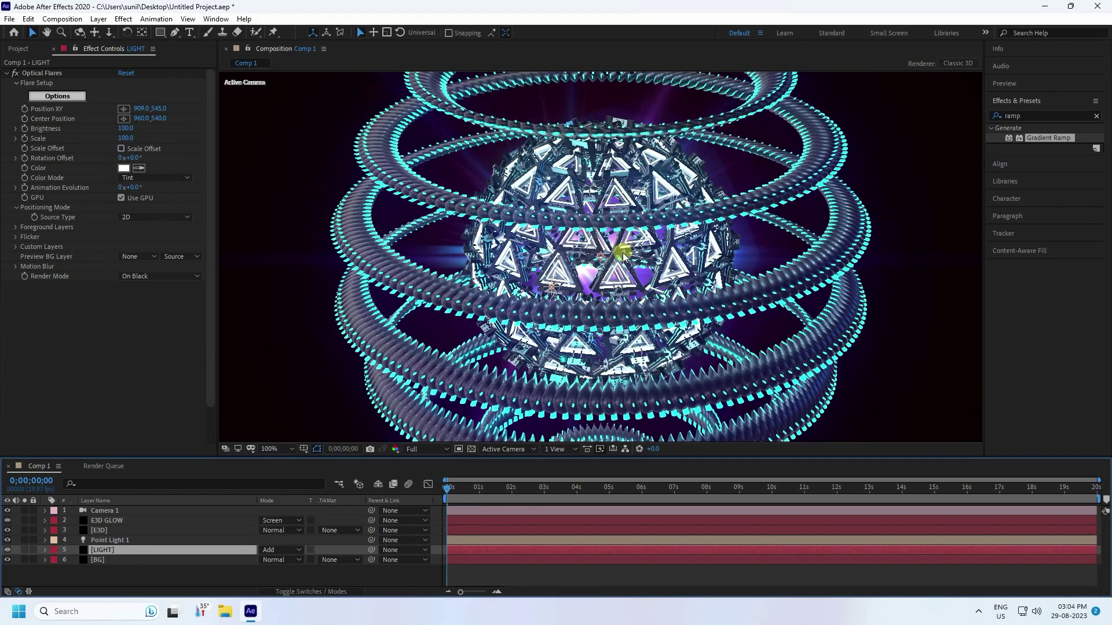
click(112, 577)
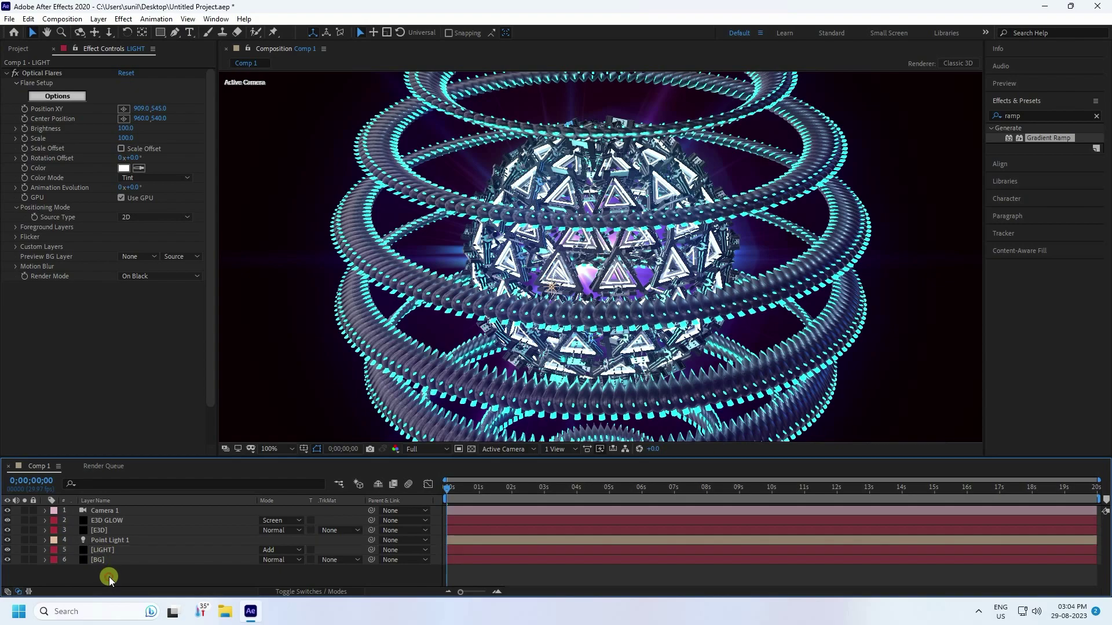
Step: Create a black 1920 x 1080 px solid named LIGHT 2 directly above the LIGHT layer
click(106, 550)
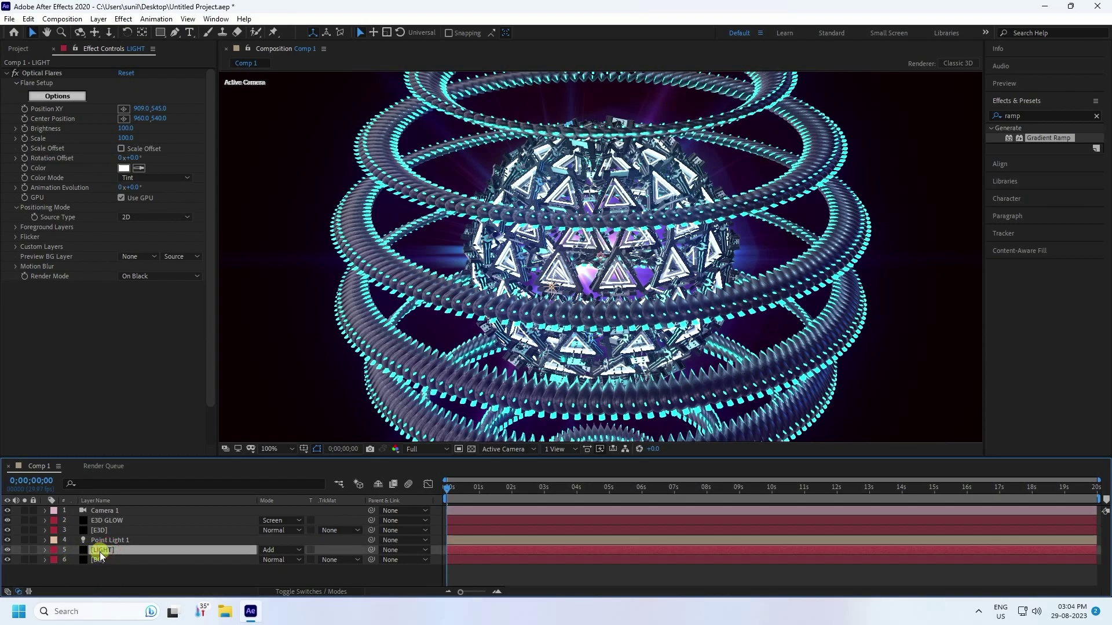
right_click(101, 574)
mouse_move(139, 449)
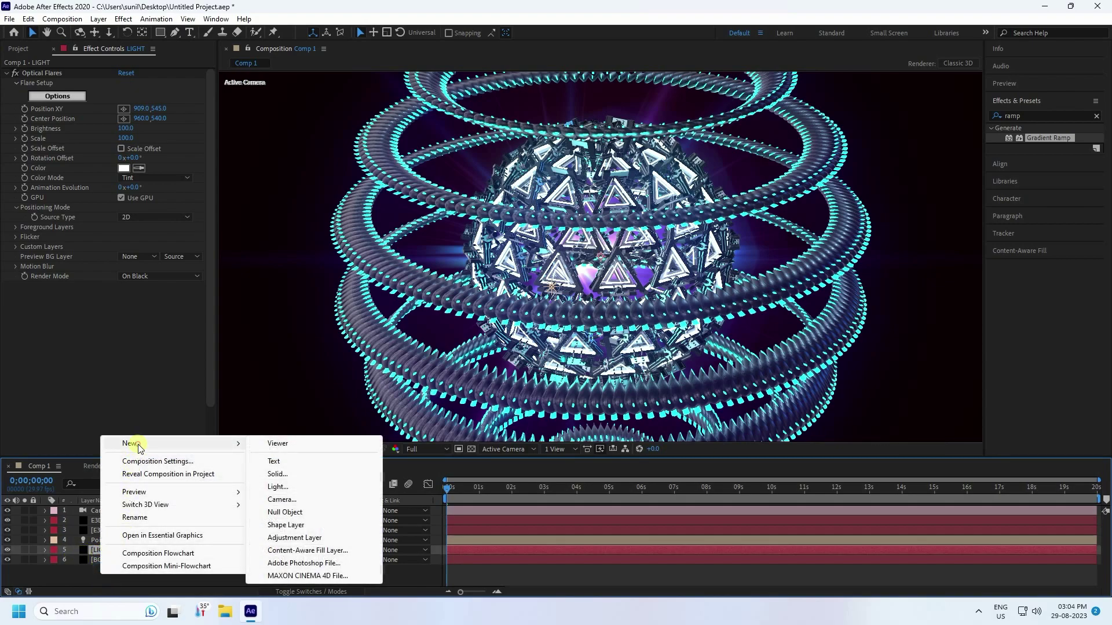
click(288, 472)
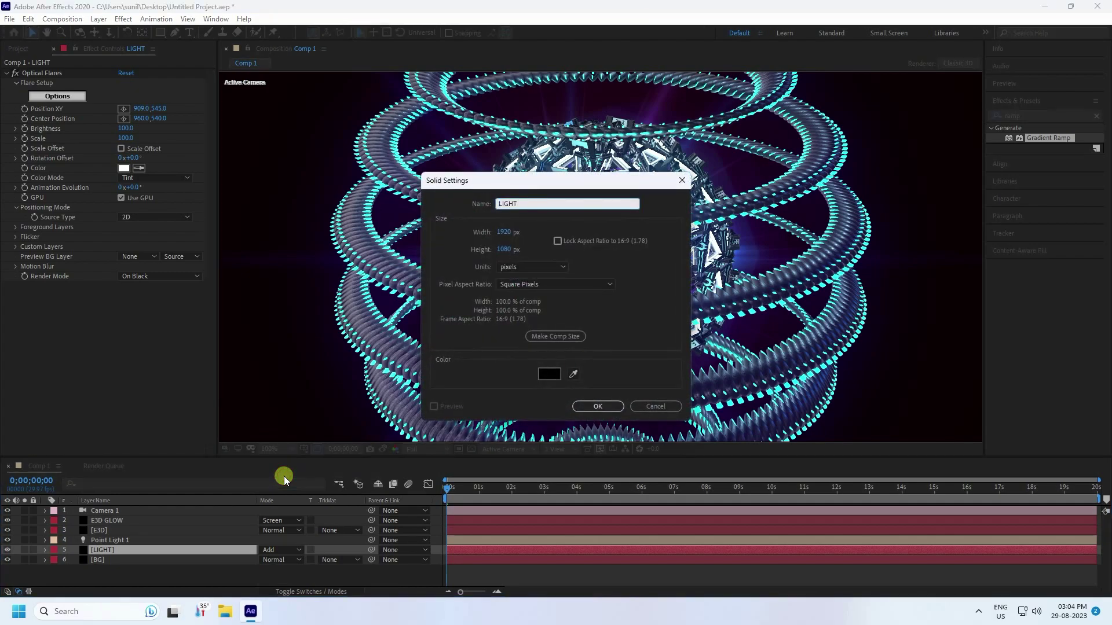
text(LIGHT)
key(Return)
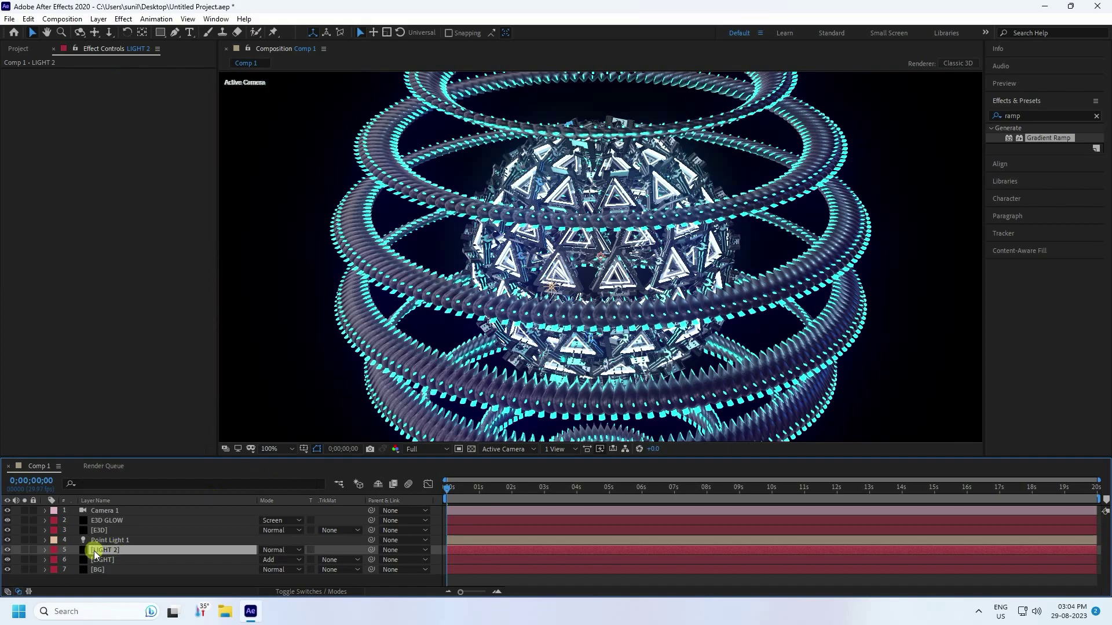
Step: Apply the Video Copilot Optical Flares effect to the LIGHT 2 layer
click(124, 19)
click(156, 19)
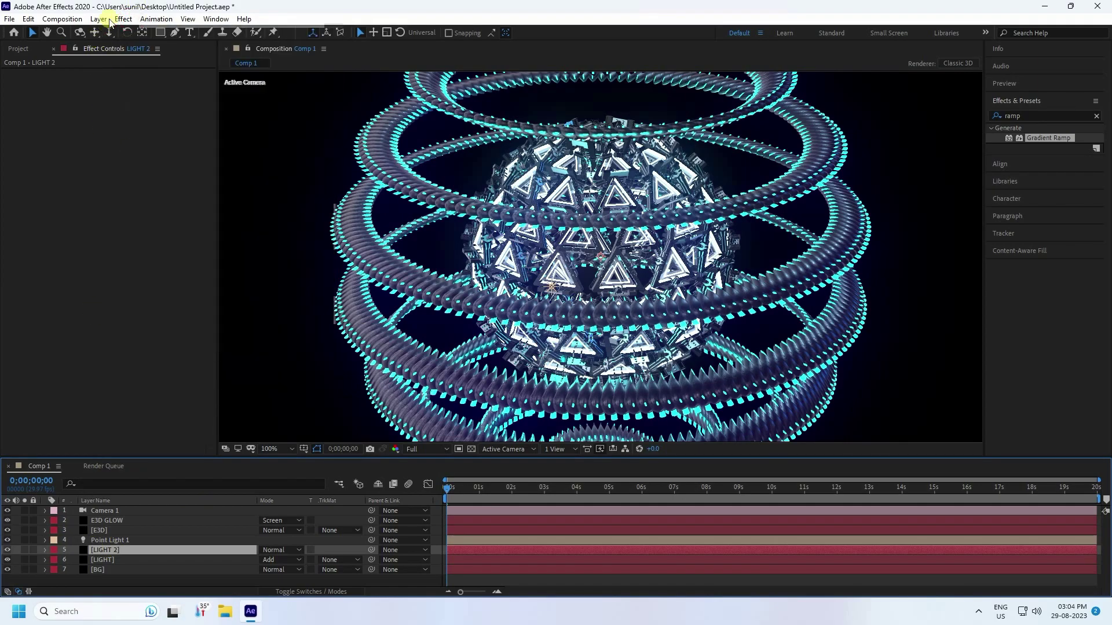
click(124, 19)
mouse_move(154, 382)
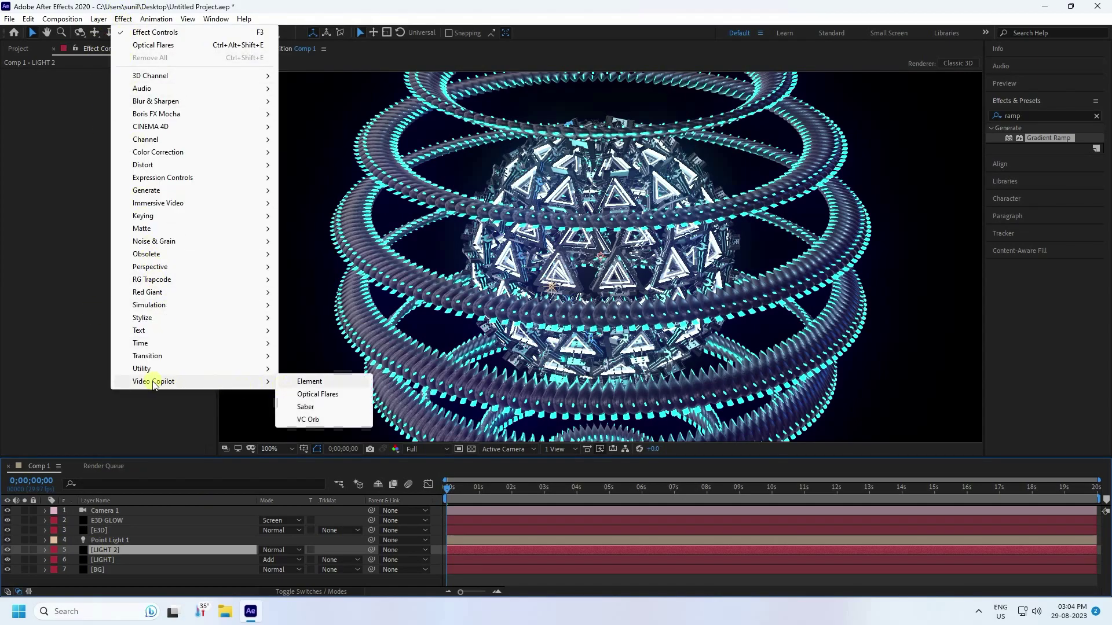
click(317, 395)
Step: Load the blue-teal flare preset directly below Far Chopper in Pro_Presets 1 for the LIGHT 2 flare
click(57, 96)
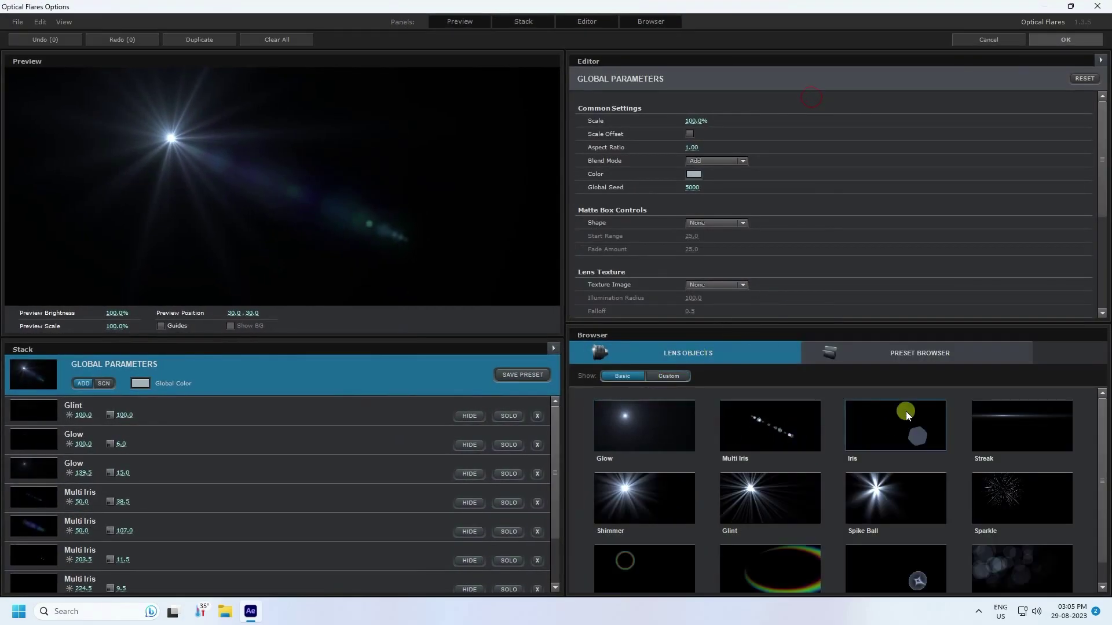
click(880, 354)
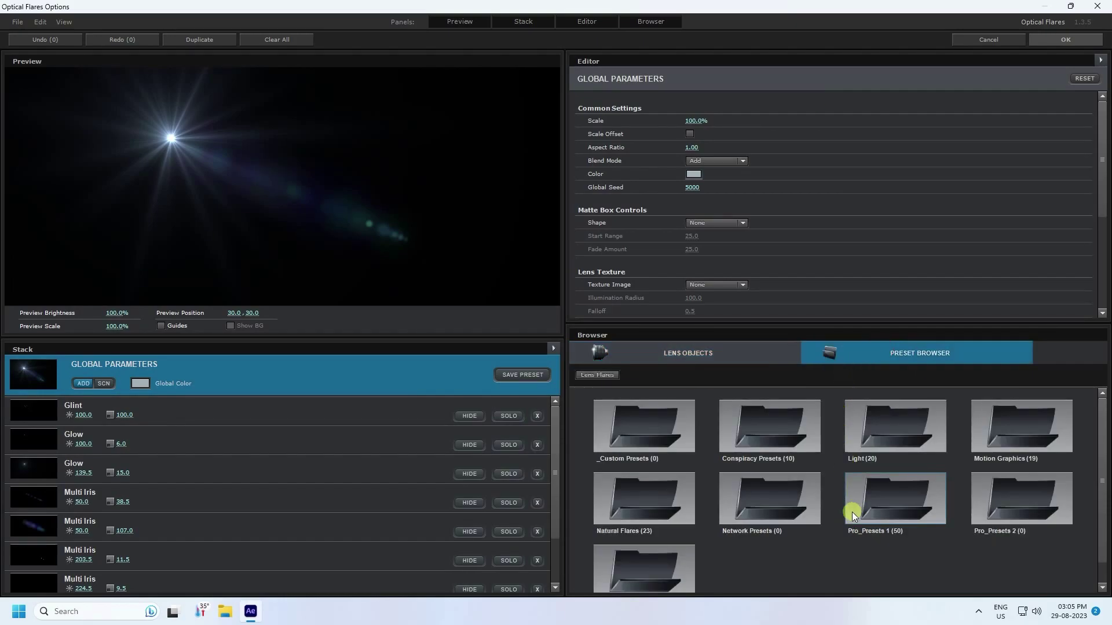
double_click(880, 507)
scroll(865, 516, down, 1)
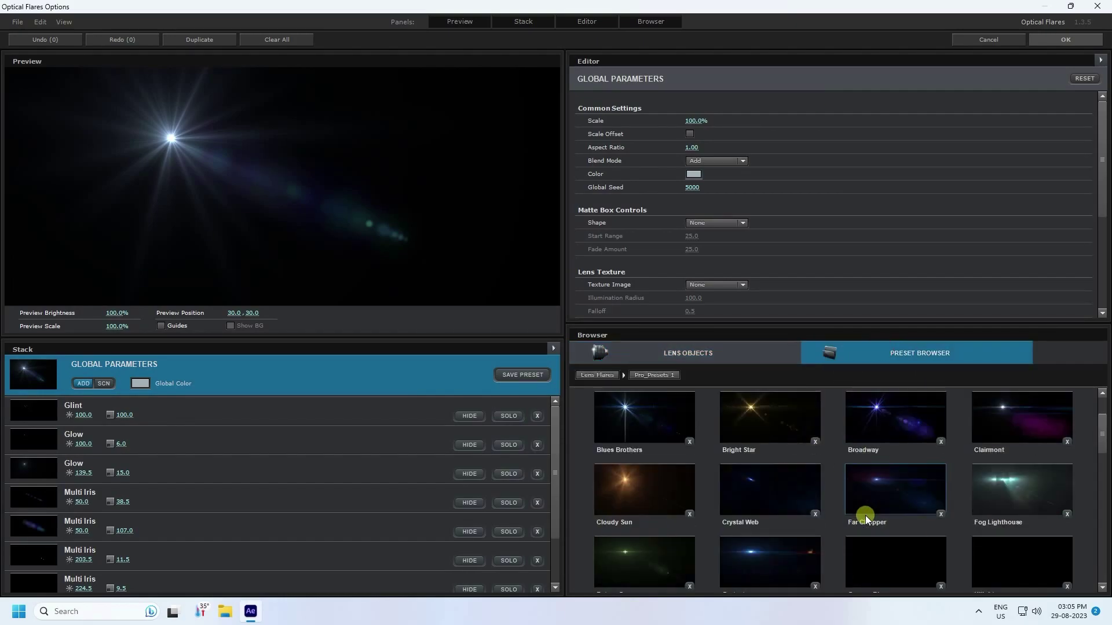
click(866, 550)
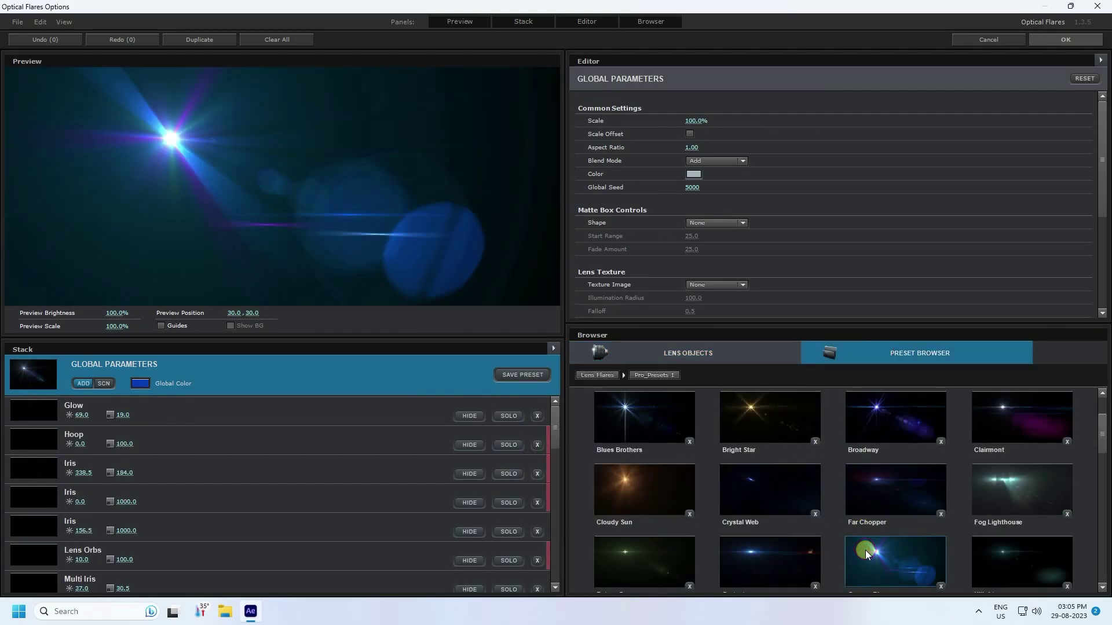
click(1065, 40)
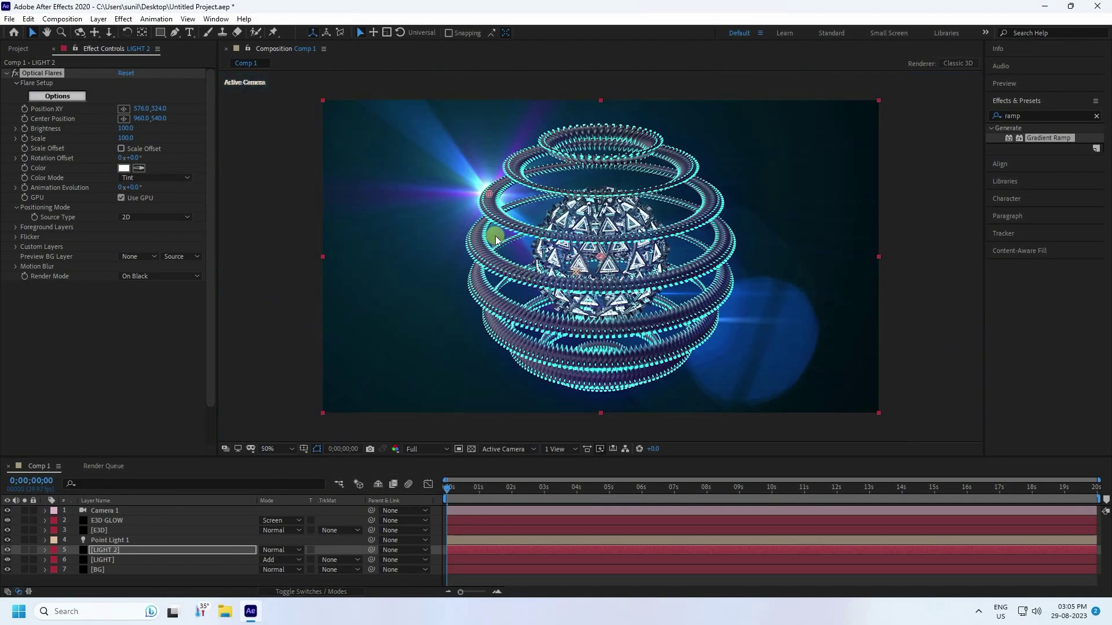
Step: Move the LIGHT 2 flare just outside the frame's upper-left corner, at about -34, -6, and set the layer's blending mode to Add
drag(489, 194, 313, 98)
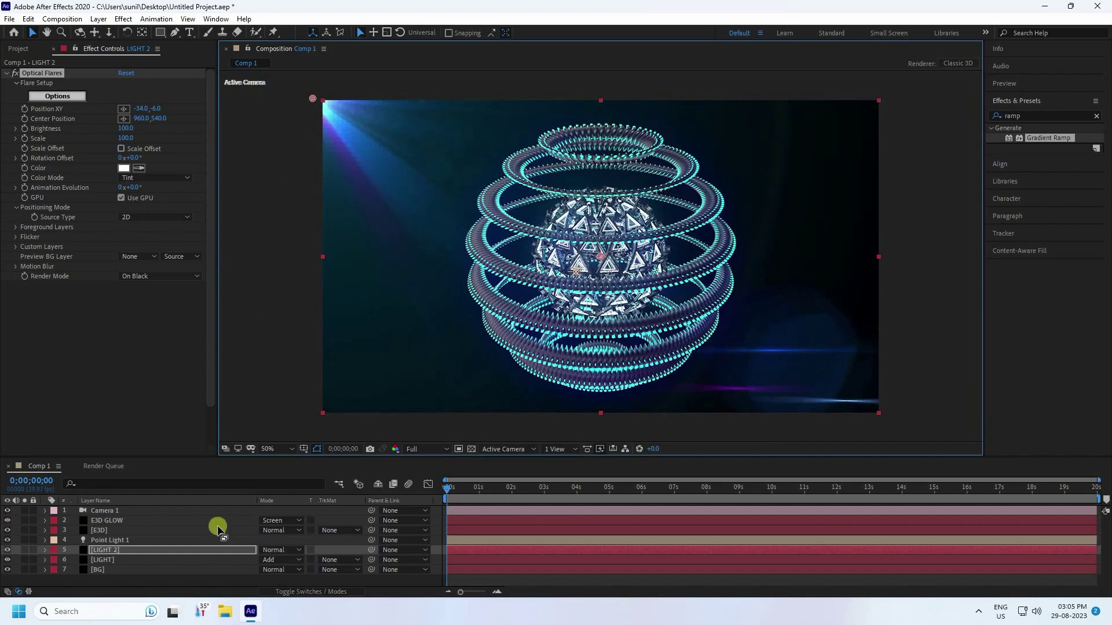
click(280, 550)
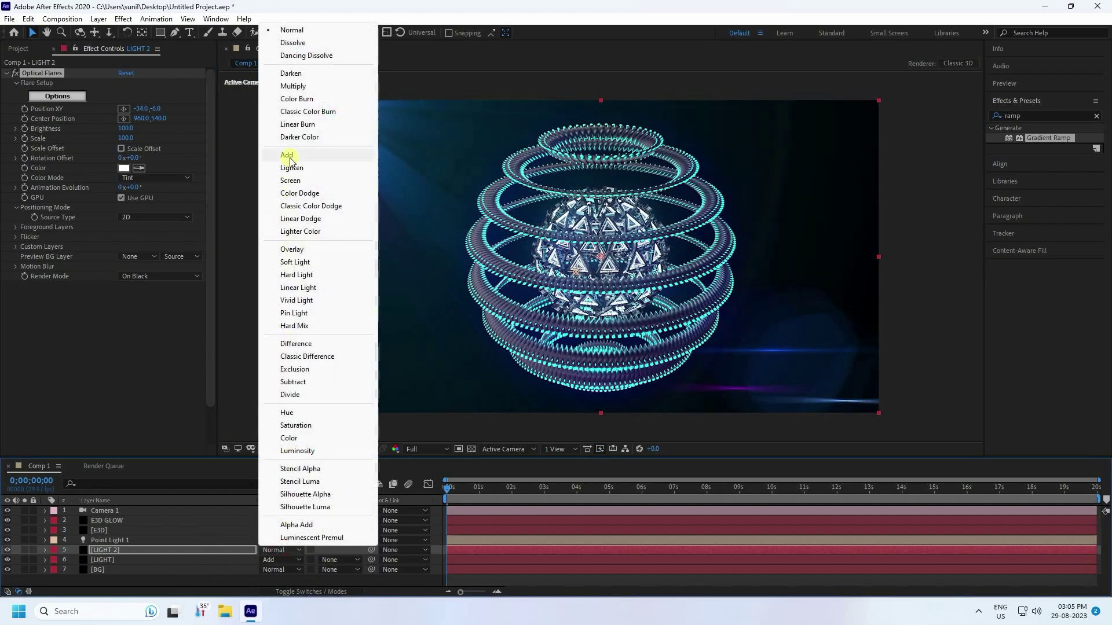
click(289, 166)
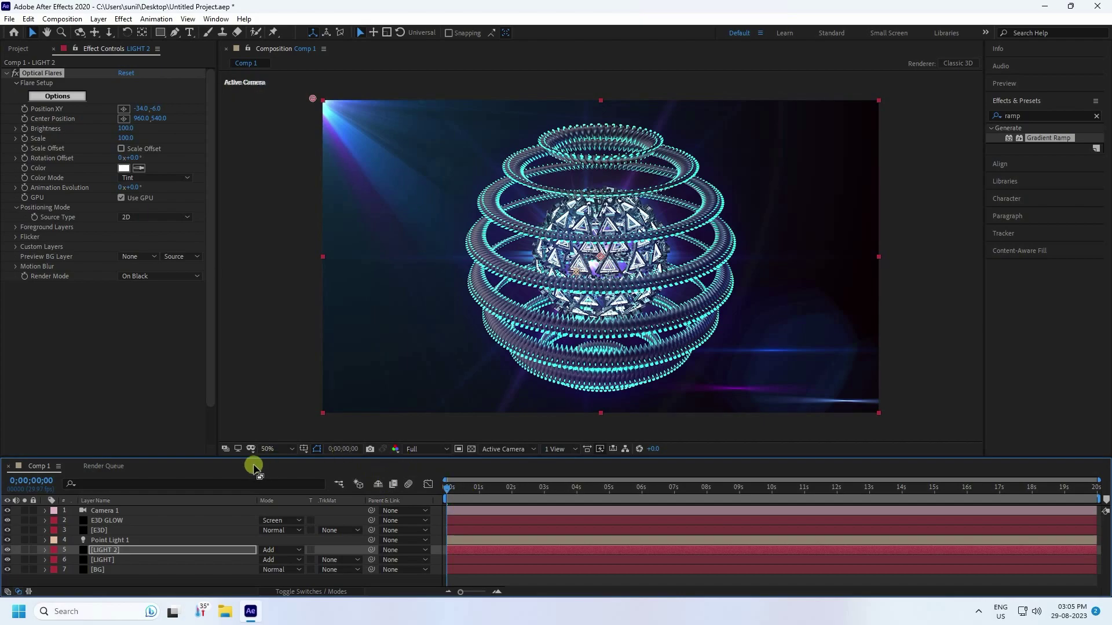
Step: At 0;00;19;29, dolly Camera 1 slightly closer to about 4981.6, -2830.7, -6627.3 and keyframe its position
drag(246, 460, 241, 496)
click(110, 547)
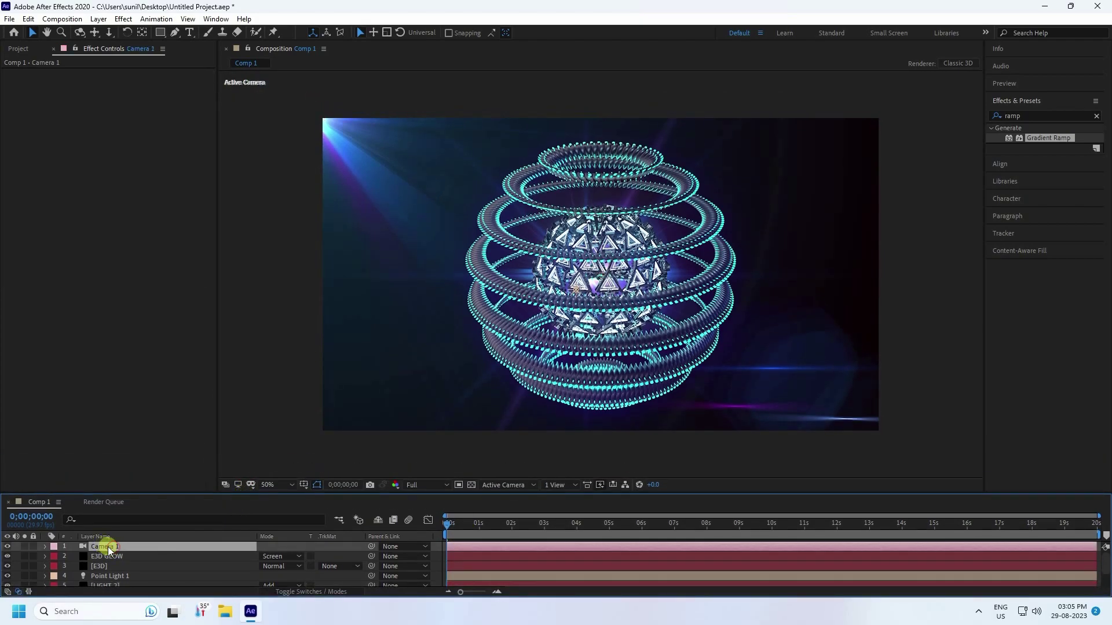
key(p)
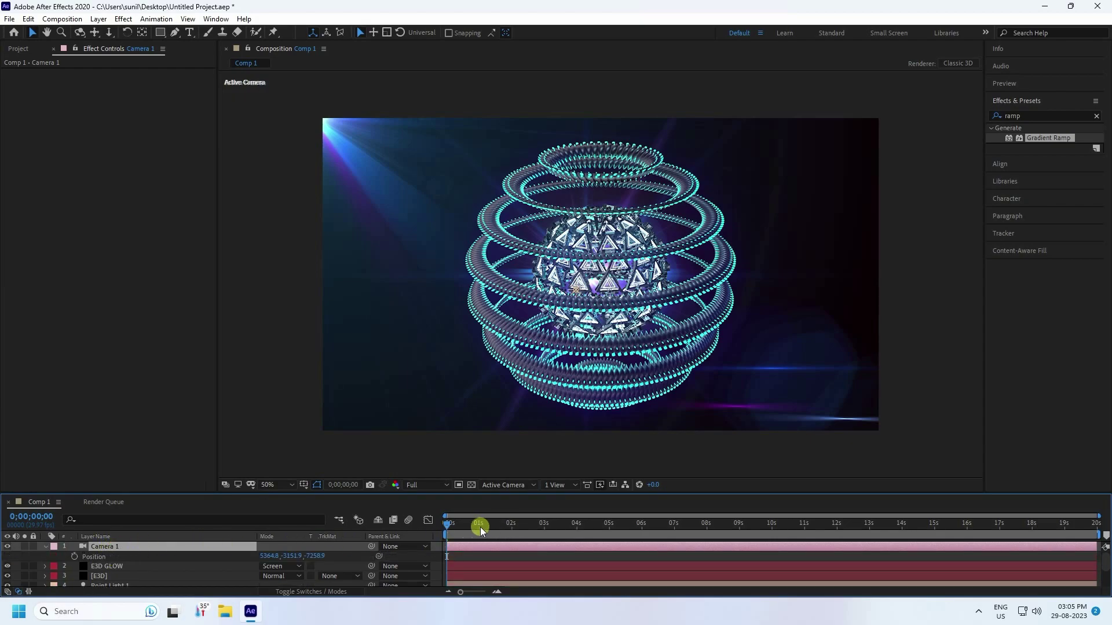
drag(448, 529, 1098, 524)
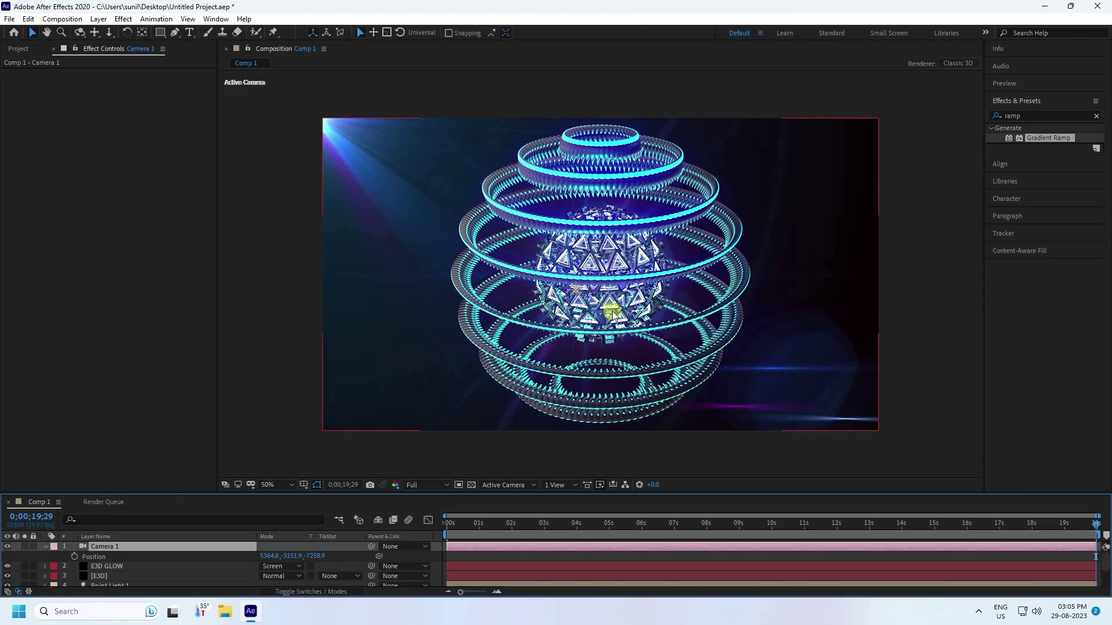
key(c)
key(c)
mouse_move(611, 316)
mouse_down()
mouse_move(624, 270)
mouse_move(619, 298)
mouse_up()
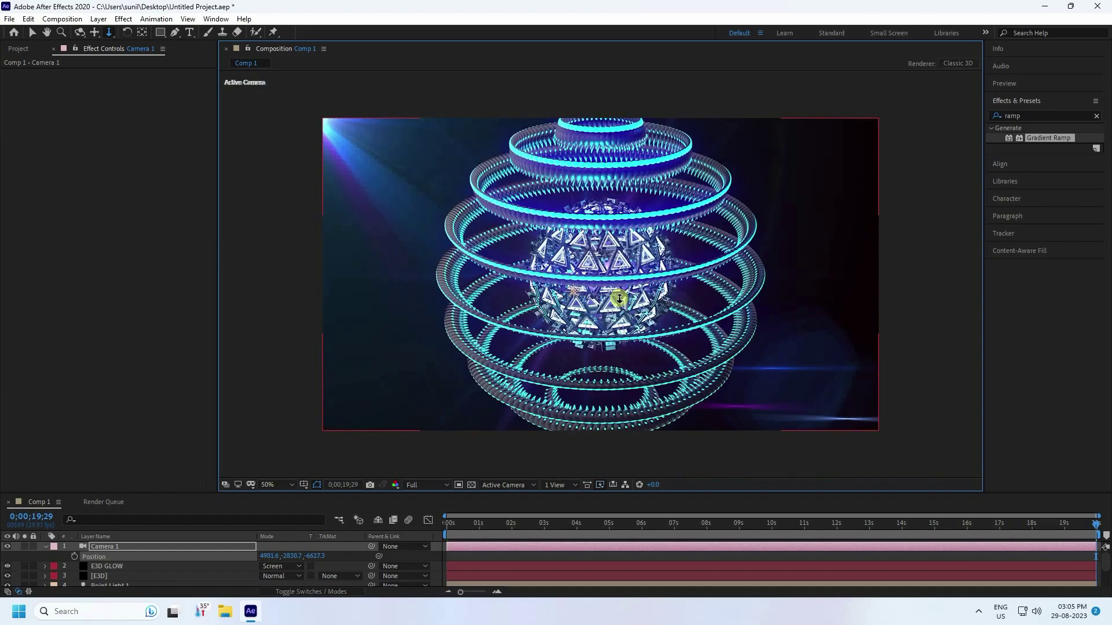
click(54, 555)
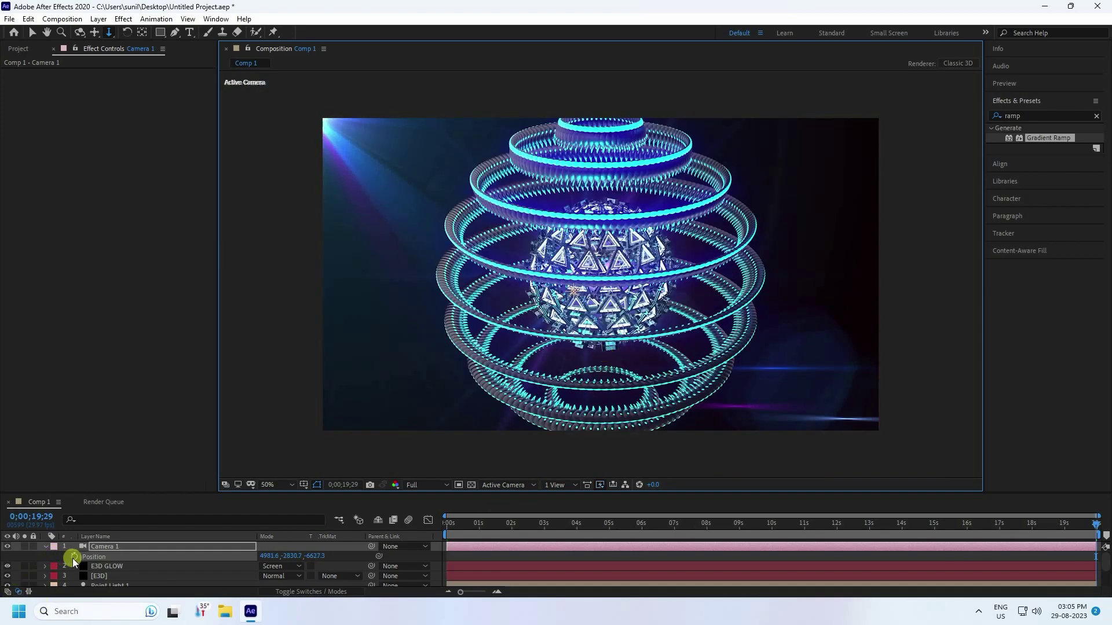
click(73, 556)
Step: At 0;00;00;00, dolly Camera 1 in close to the sphere, to about 2904.5, -1089.8, -3204.4, as the starting position keyframe
drag(464, 517, 390, 522)
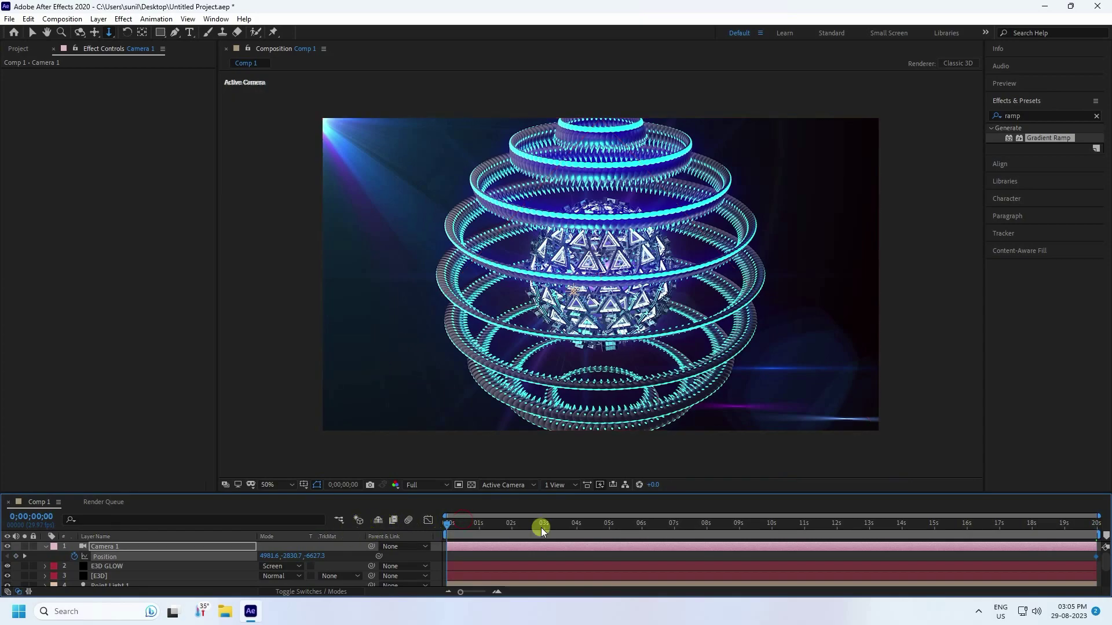
click(611, 319)
drag(612, 313, 546, 440)
click(630, 357)
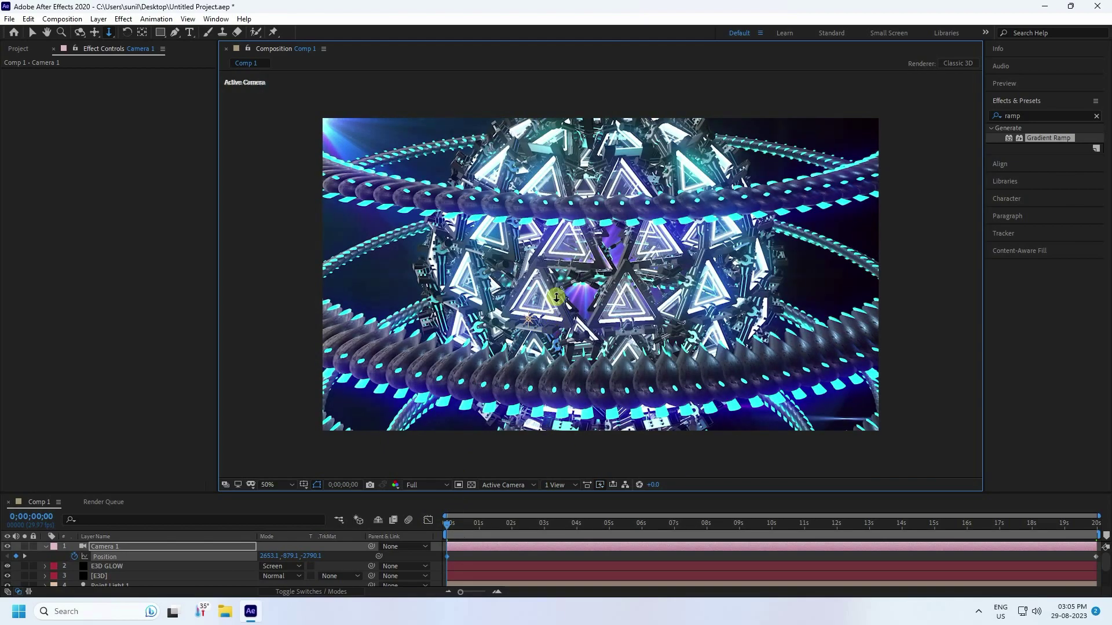
drag(556, 297, 559, 336)
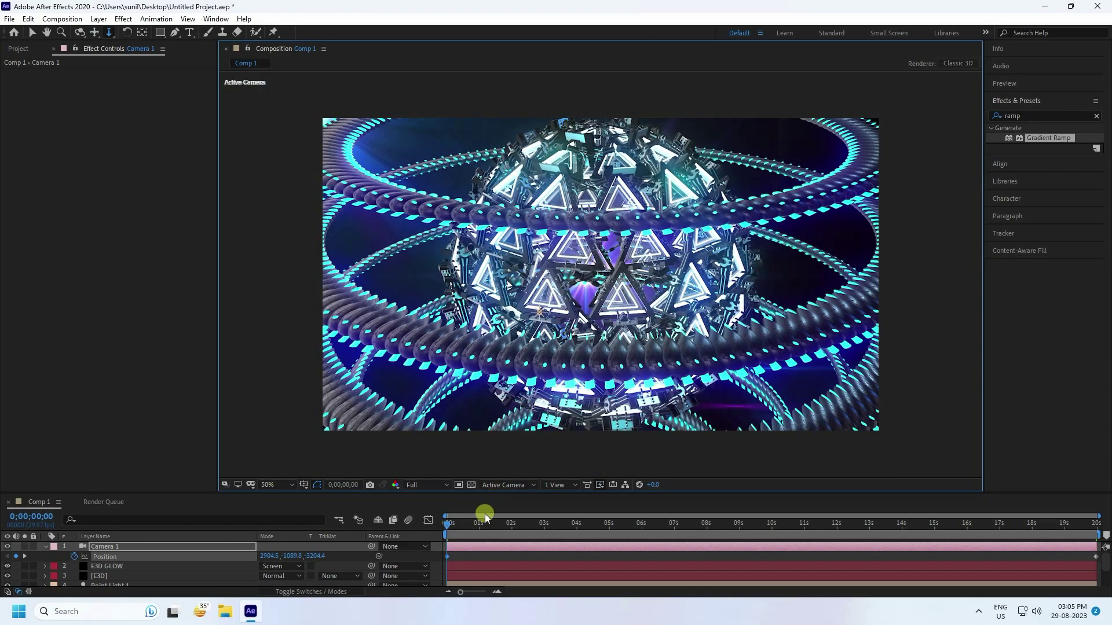
Step: Preview the camera pull-back animation from the start of the composition
click(1006, 84)
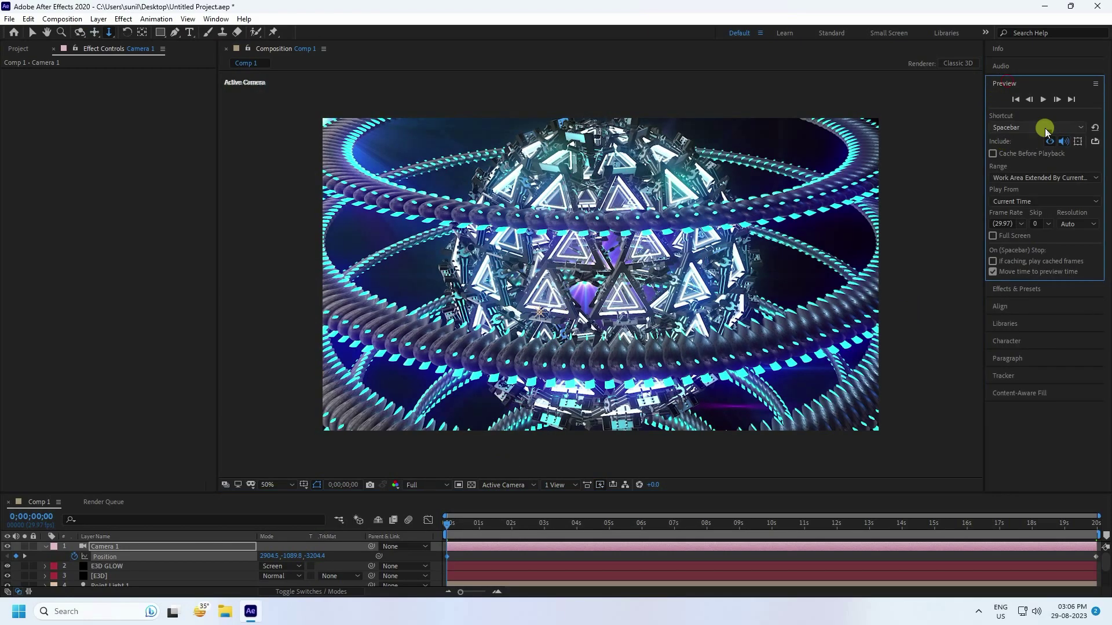
click(1043, 99)
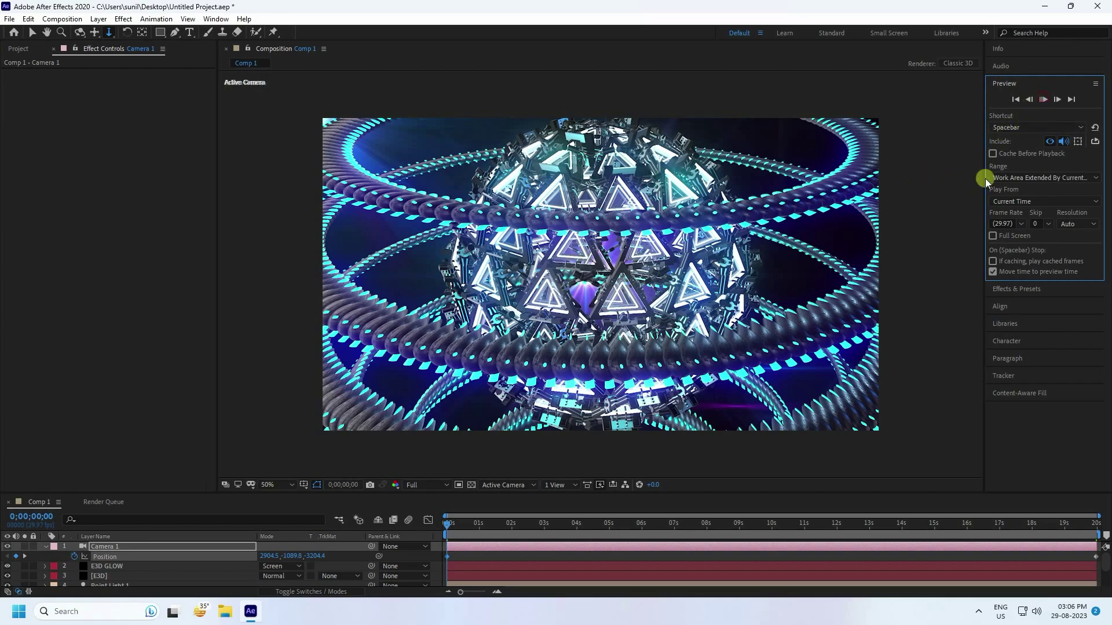